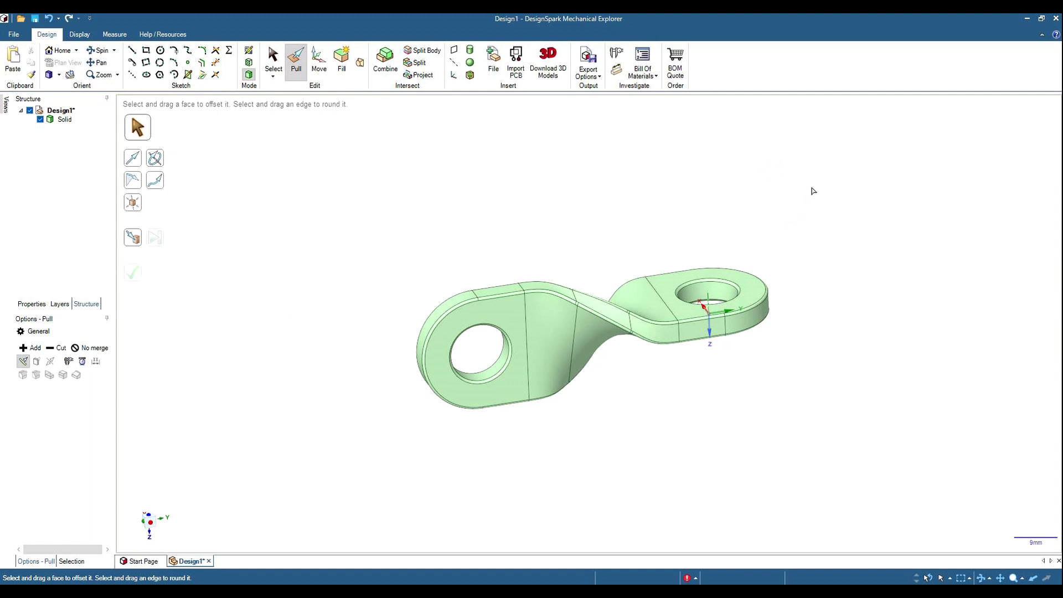
Orbit the finished twisted link model to view it from another side
middle_drag(811, 188, 786, 383)
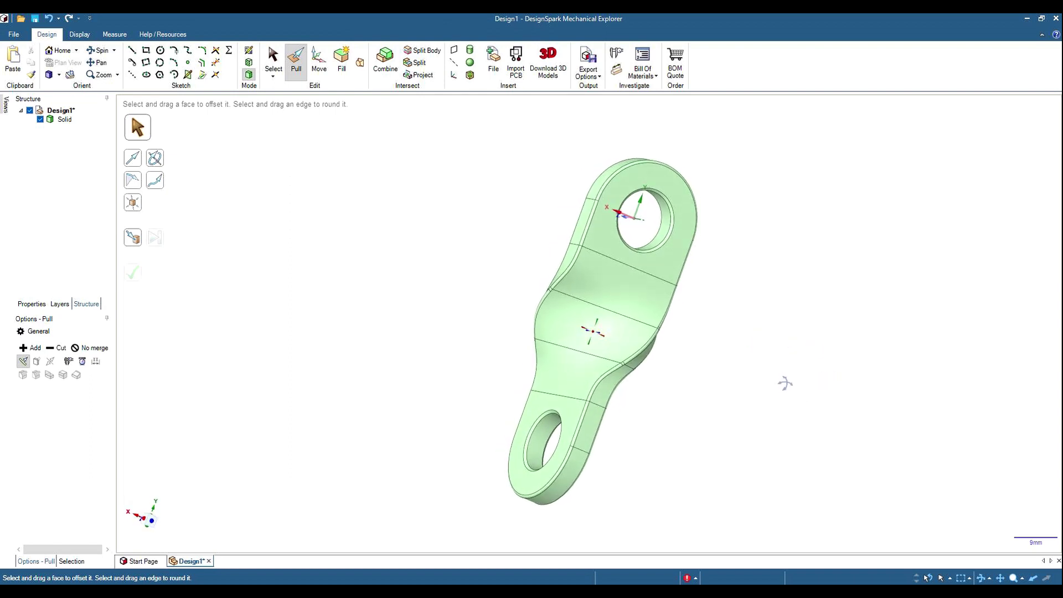
Start a new blank design viewed from above in Plan View
click(13, 34)
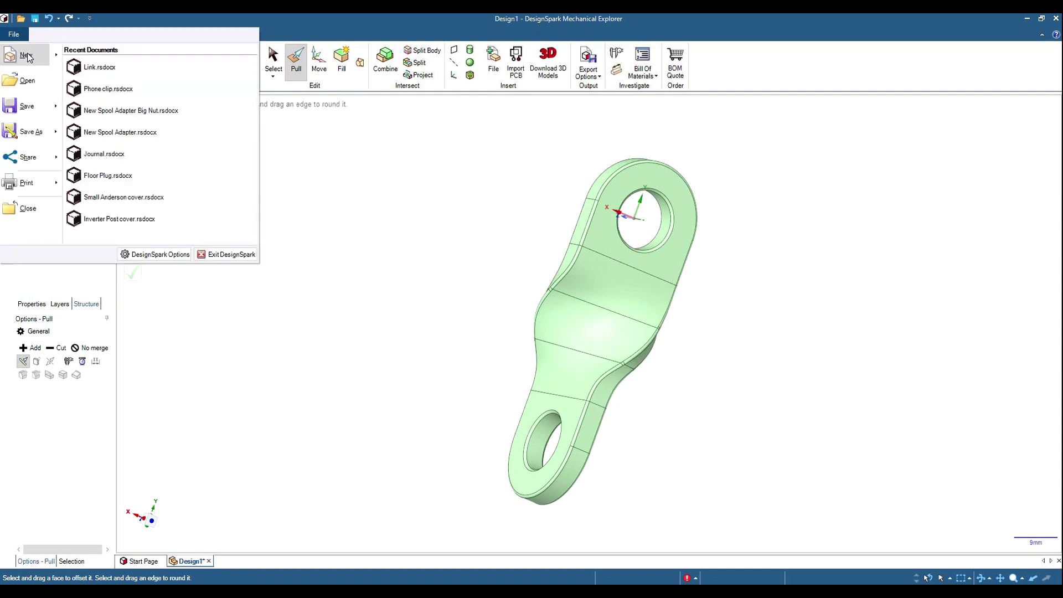
mouse_move(28, 57)
click(94, 66)
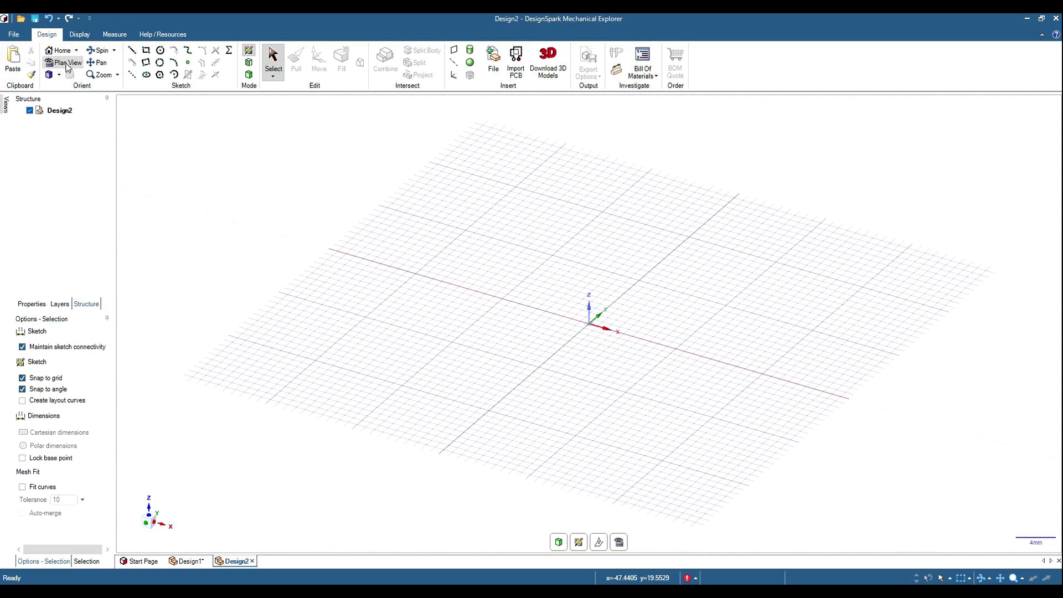
click(64, 62)
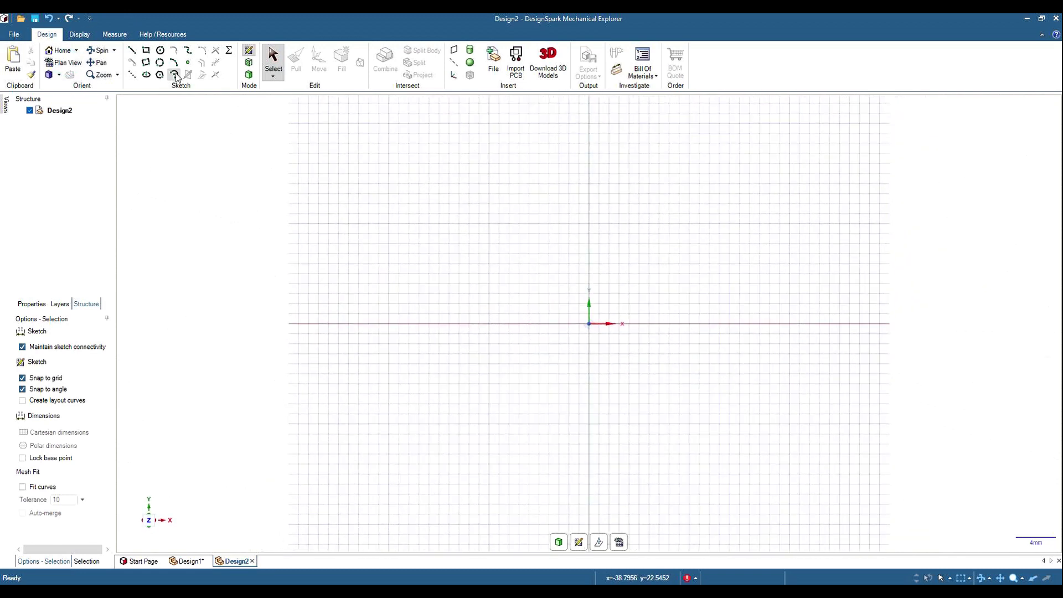
Sketch two circles centred on the origin, 12 mm and 25 mm in diameter
click(161, 51)
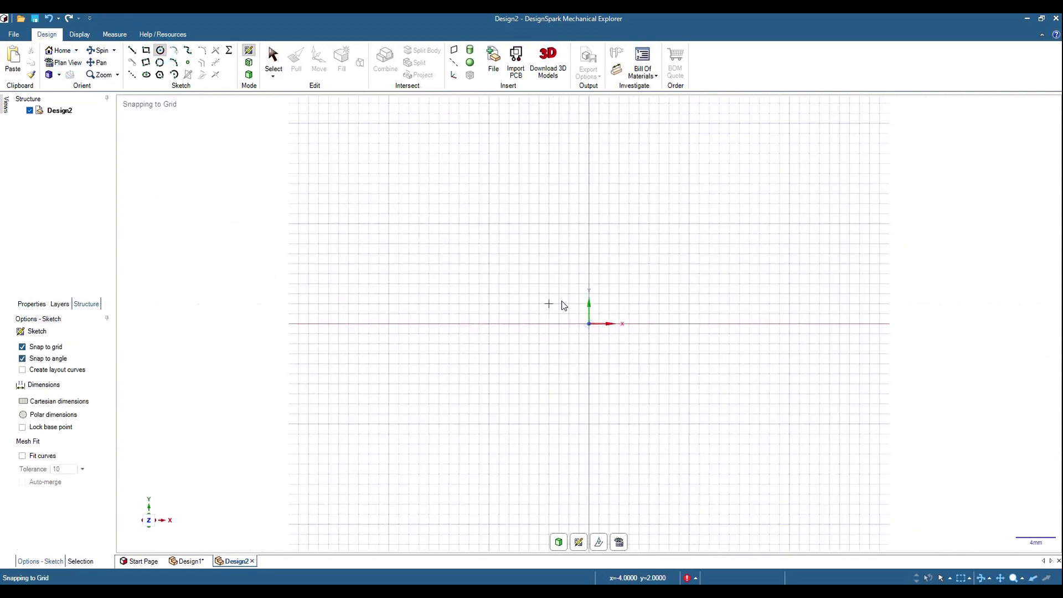
click(593, 337)
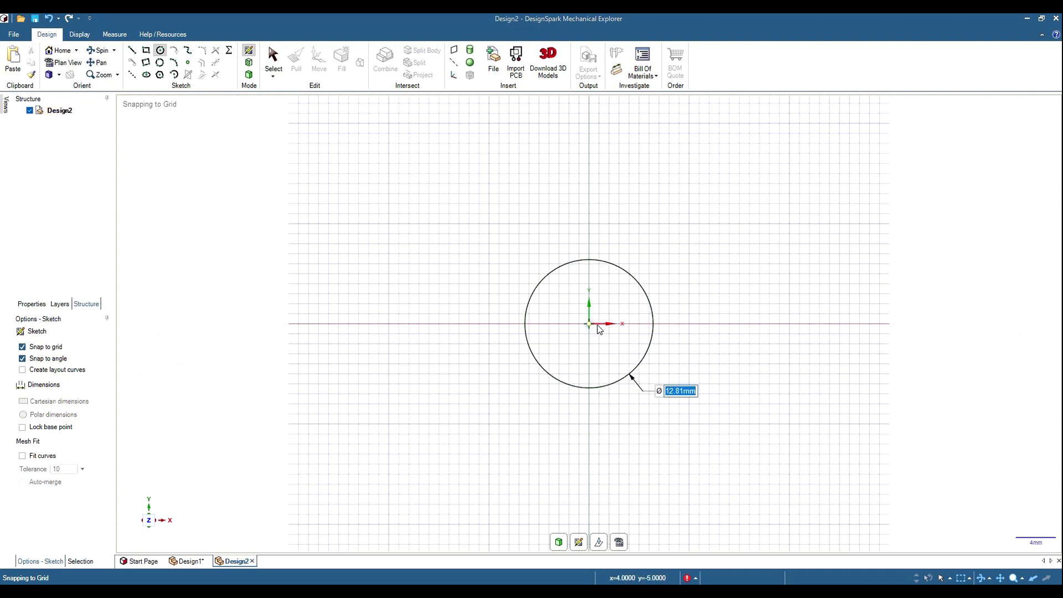
text(12)
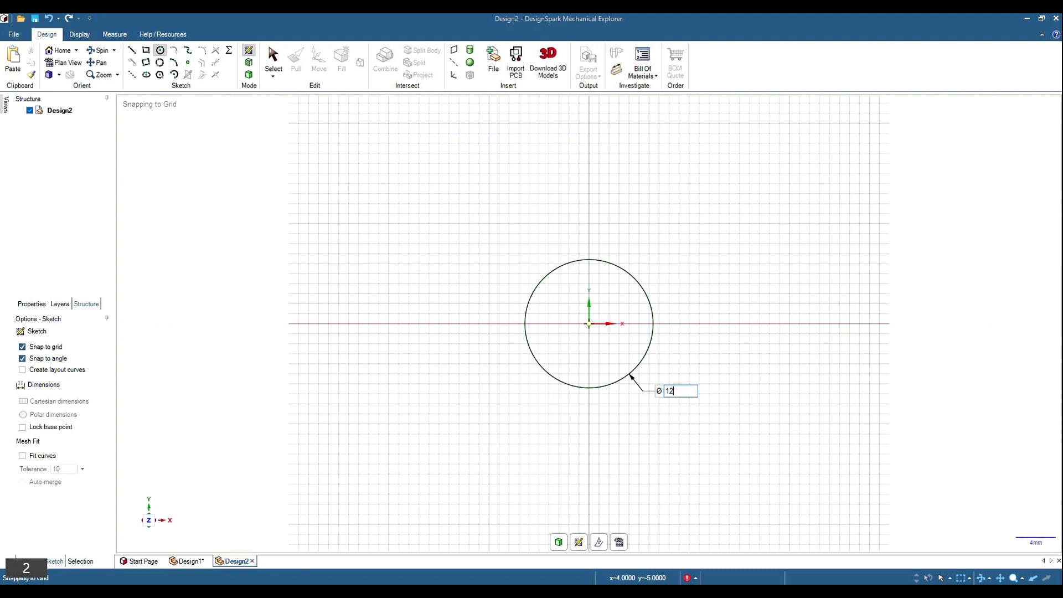
key(Return)
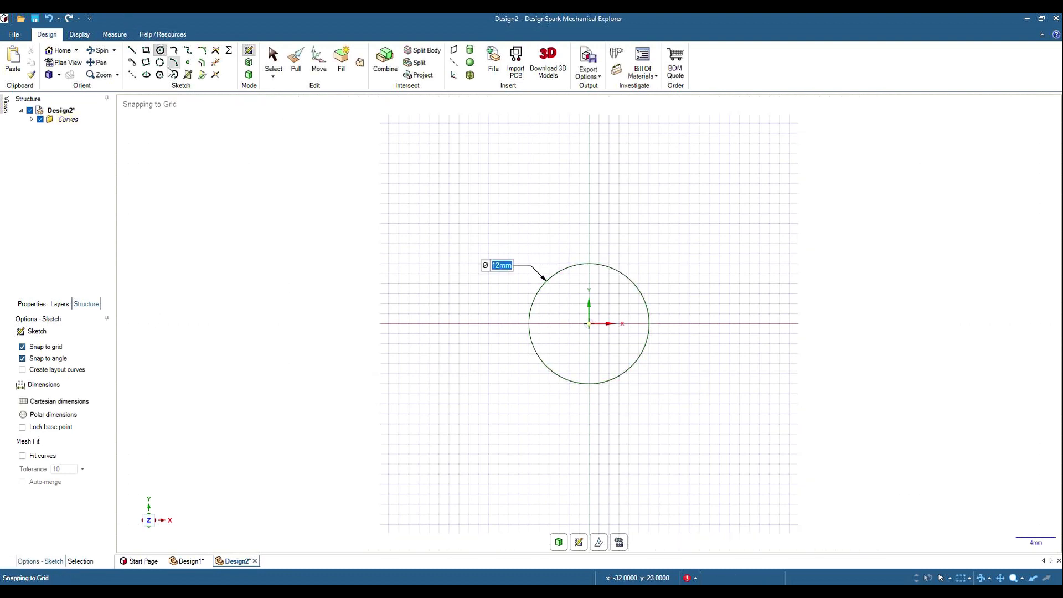
click(589, 324)
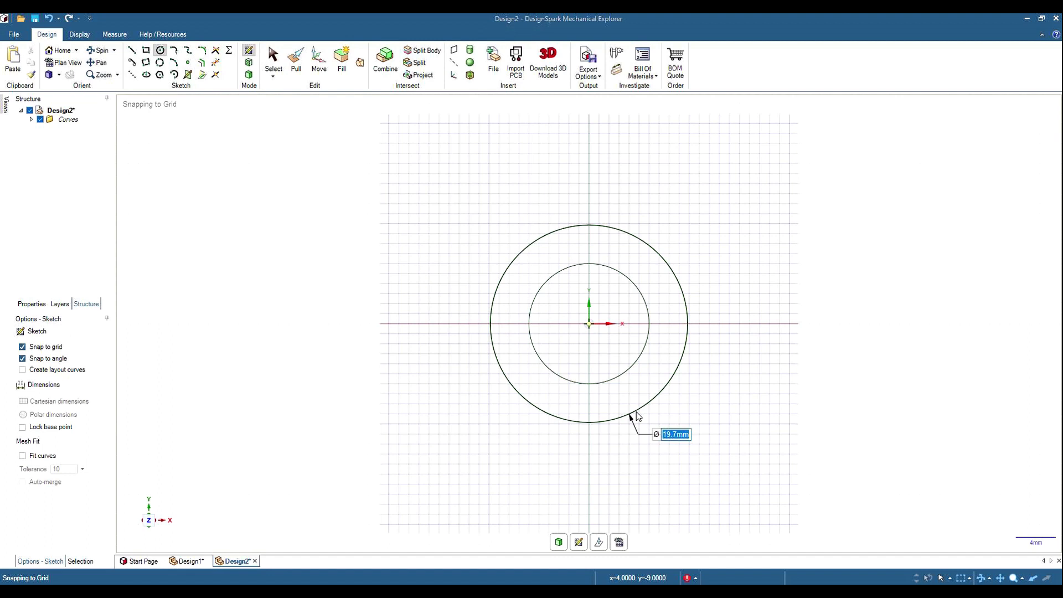
text(25)
key(Return)
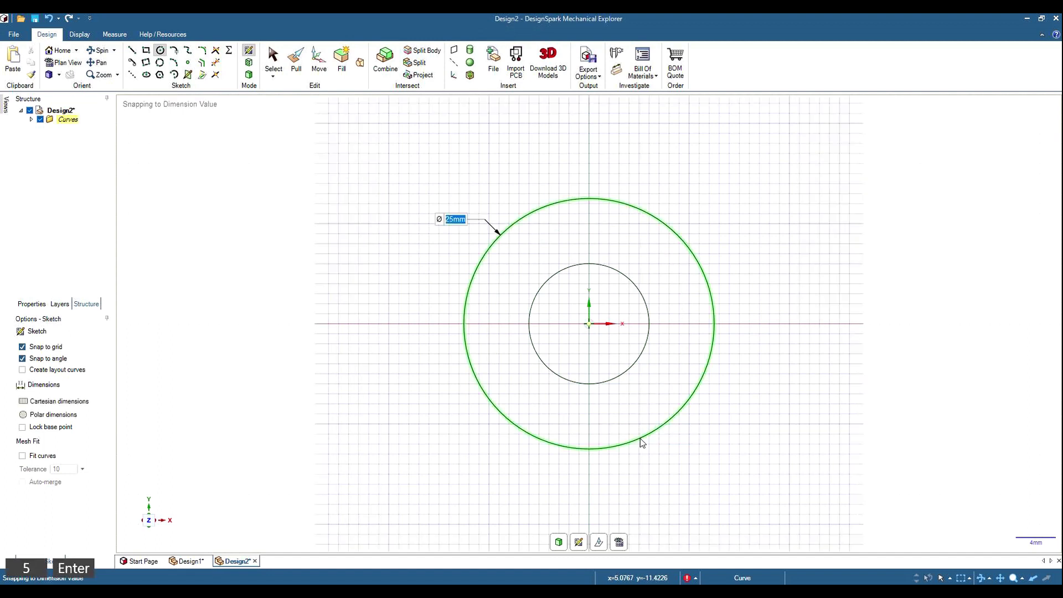
Draw a 15 mm wide, 25 mm tall rectangle from the outer circle's top point
click(147, 51)
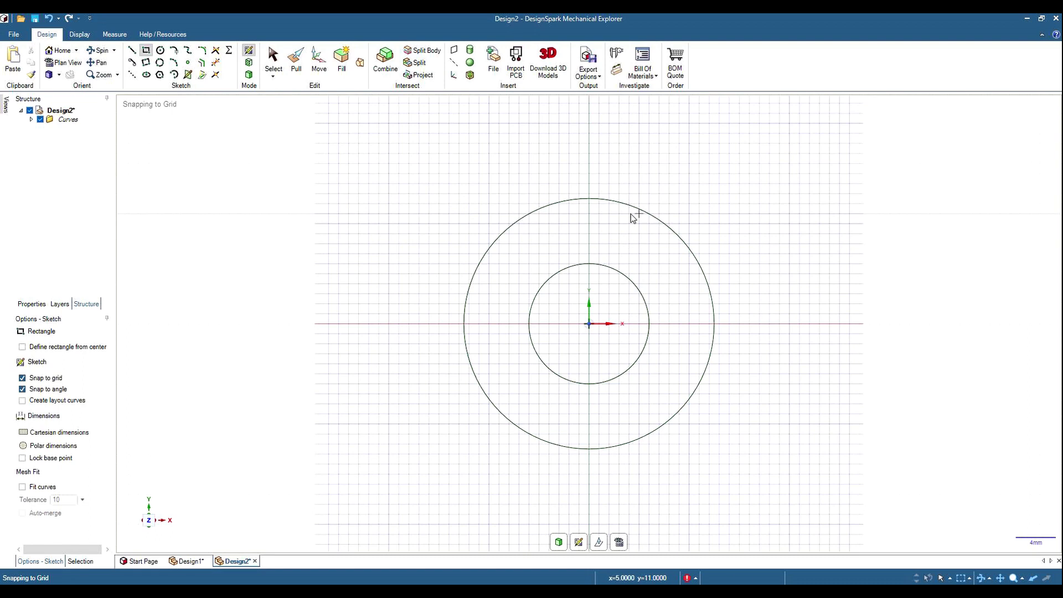
click(589, 198)
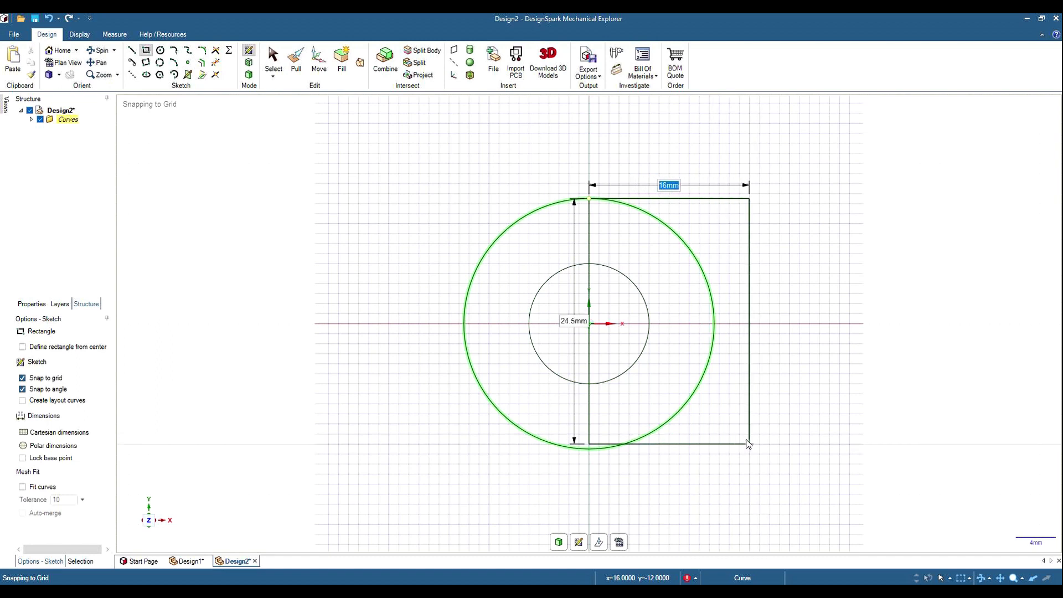
key(space)
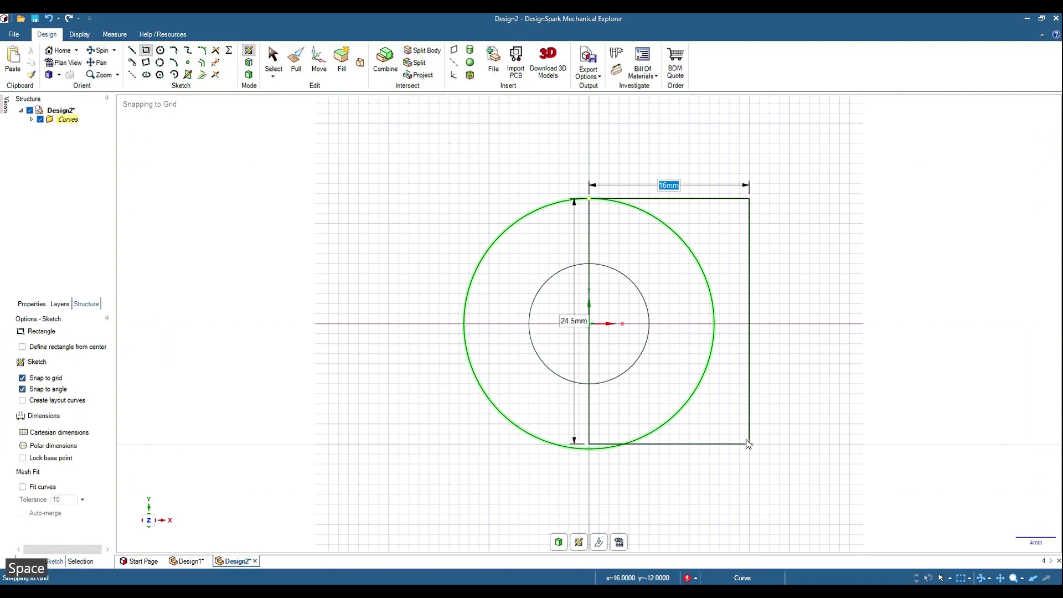
text(1)
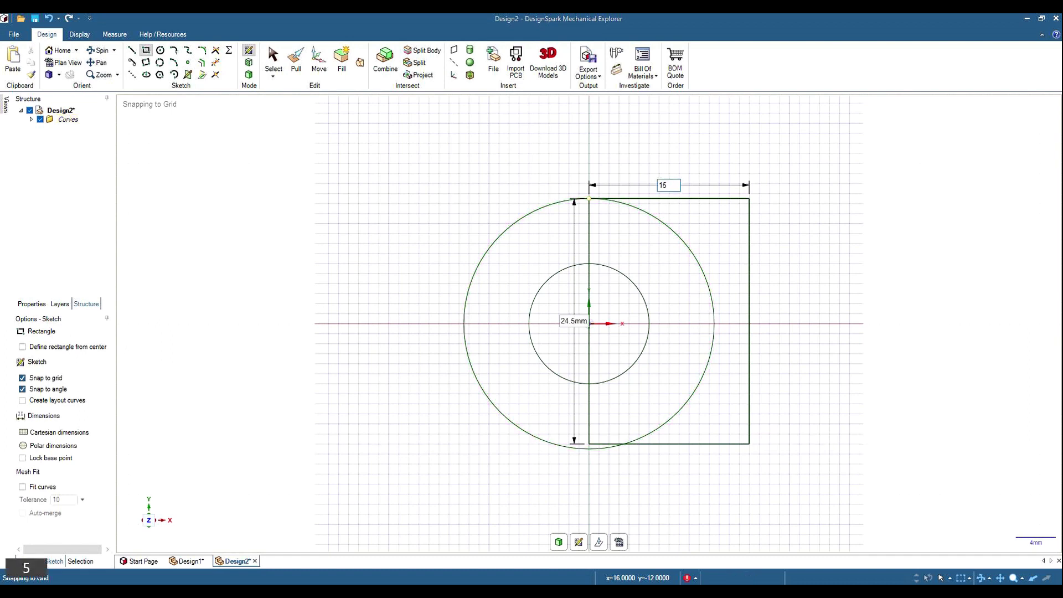
text(5)
key(Tab)
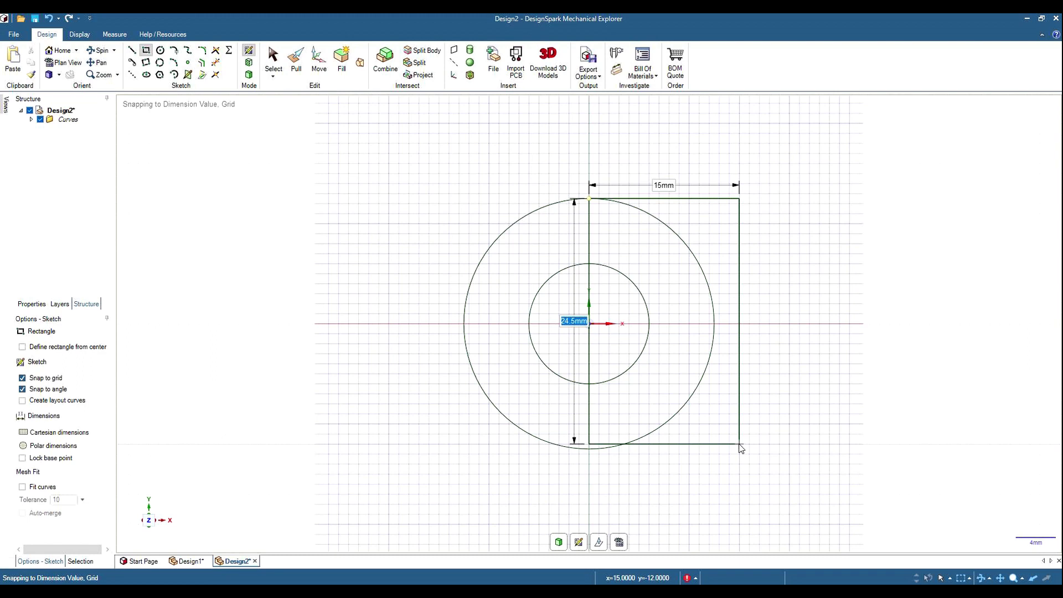
text(25)
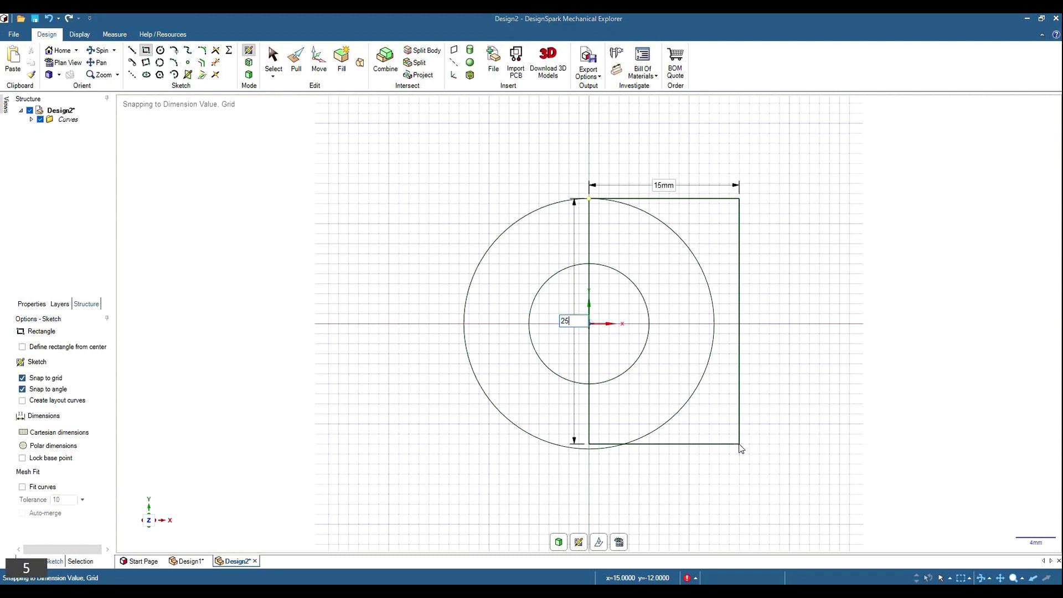
key(Return)
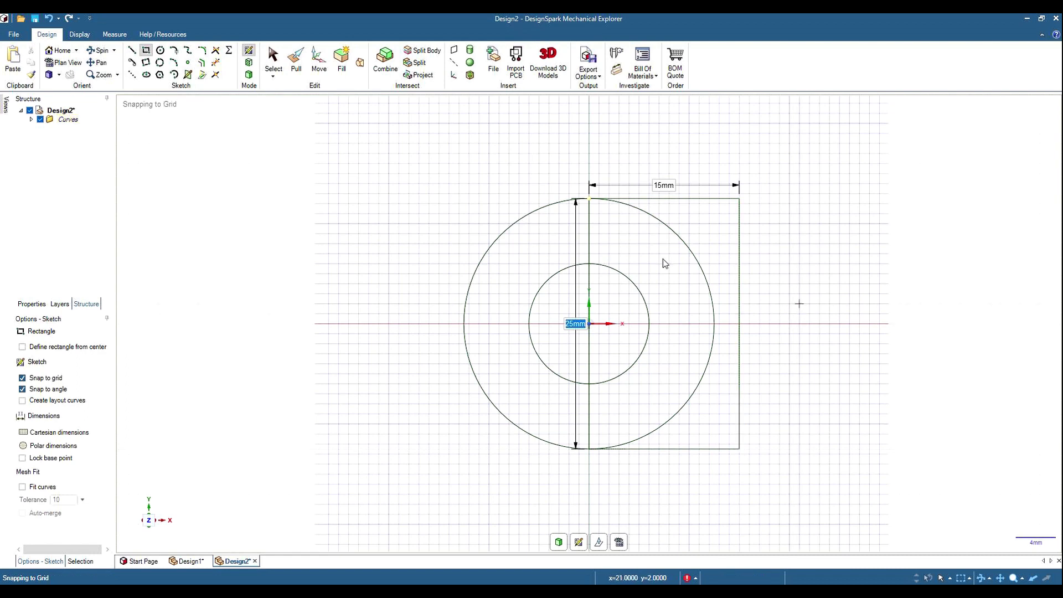
Pull both ring halves and the rectangle 5 mm thick, then delete the leftover sketch surface
click(296, 58)
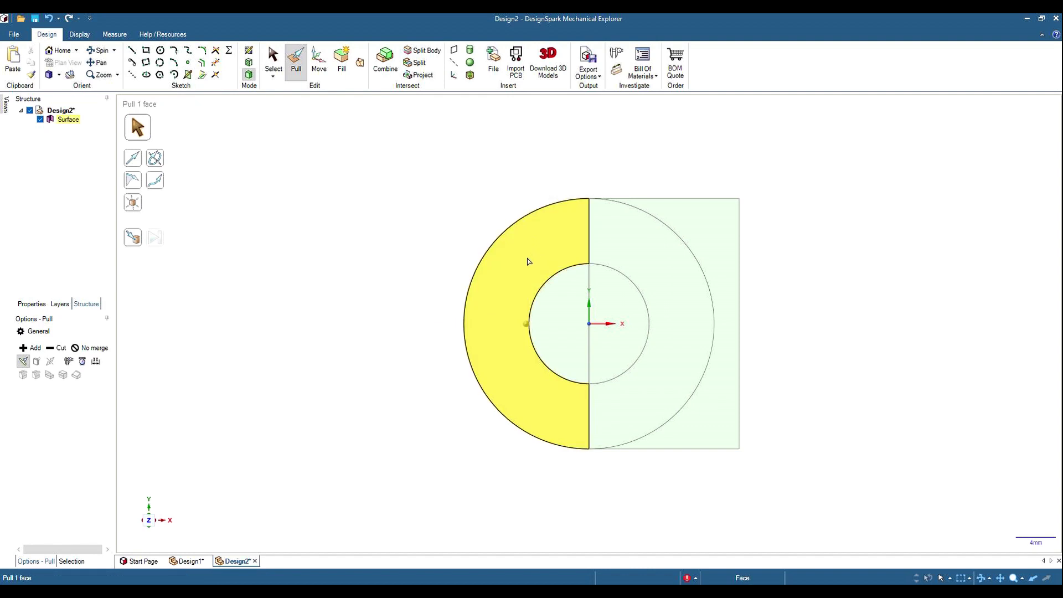
click(532, 258)
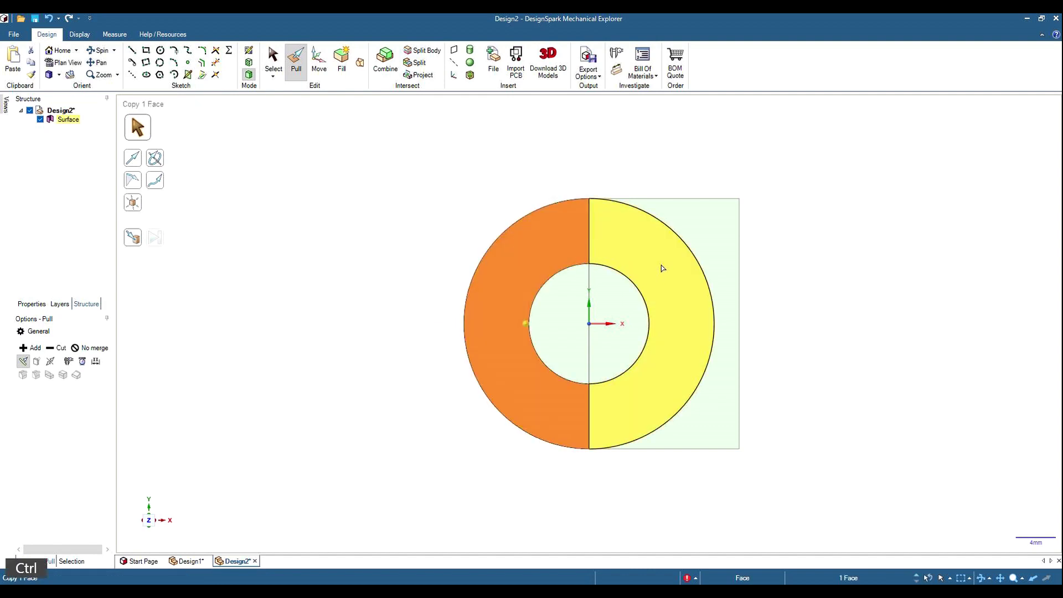
ctrl+click(659, 268)
ctrl+click(704, 236)
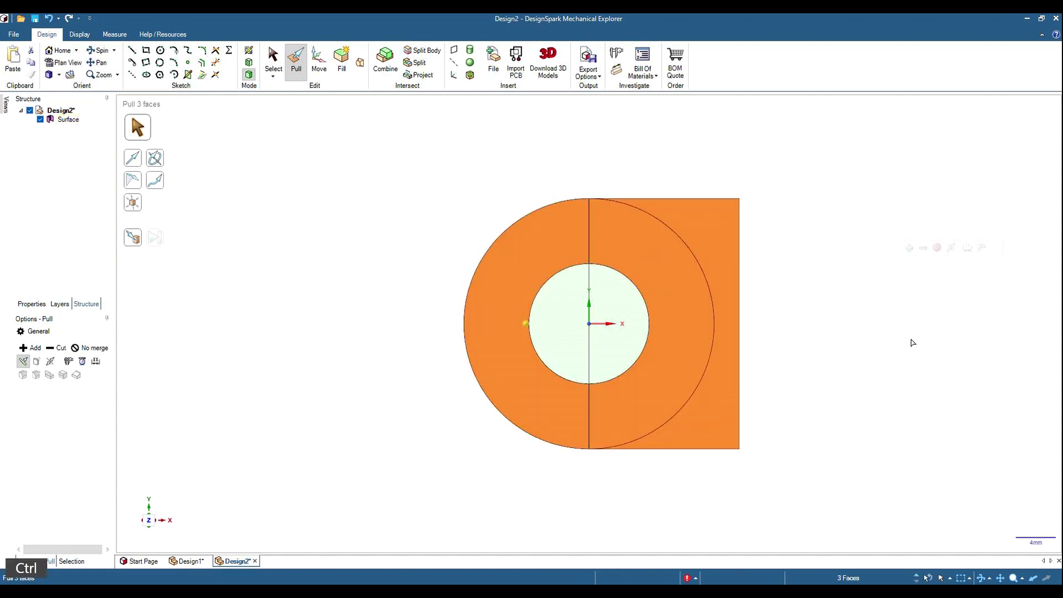
middle_drag(948, 337, 857, 350)
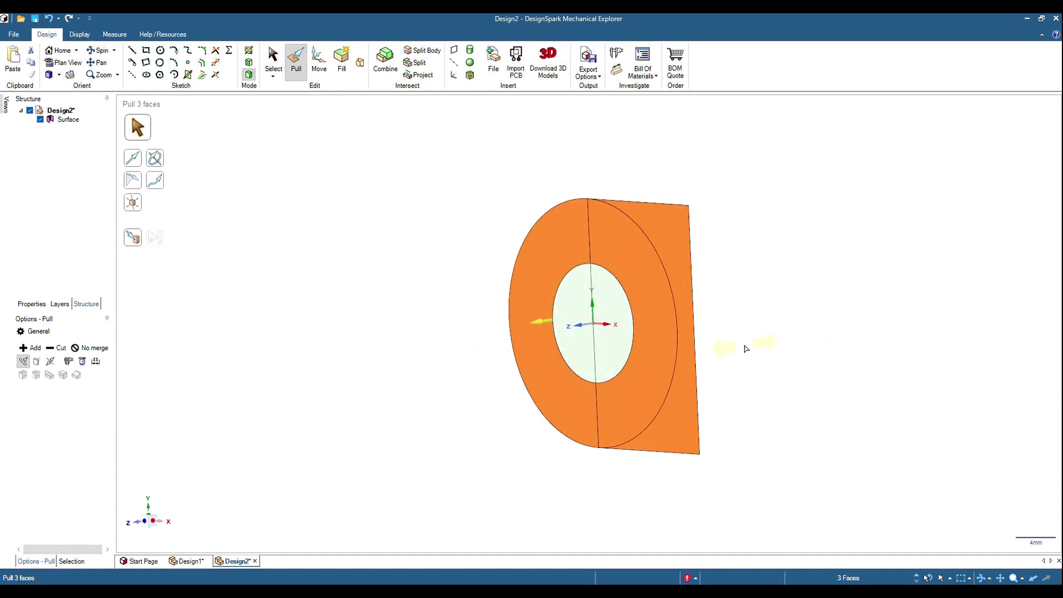
drag(745, 348, 777, 345)
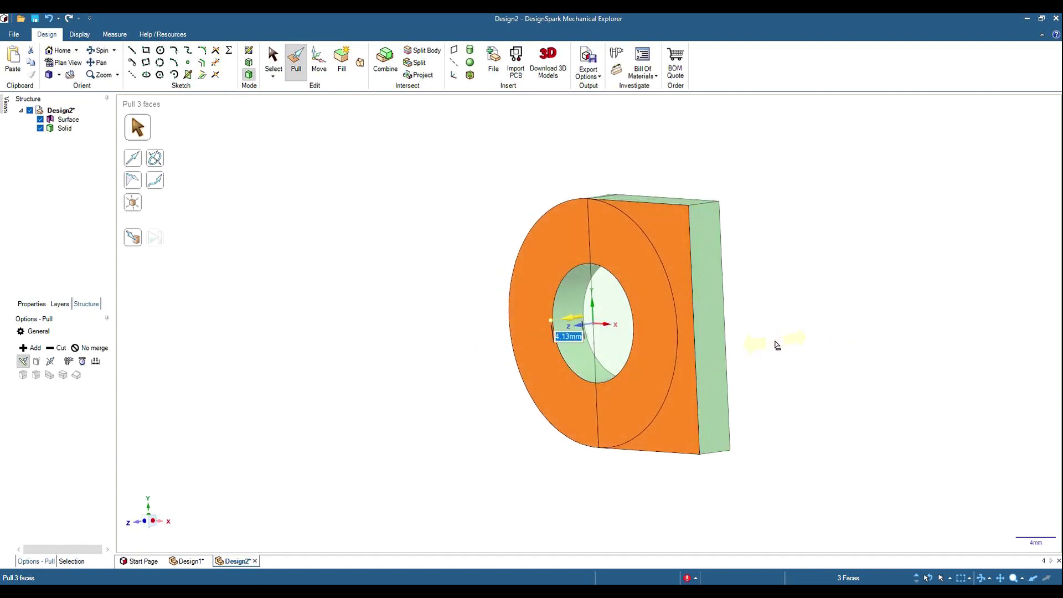
key(space)
text(5)
key(Return)
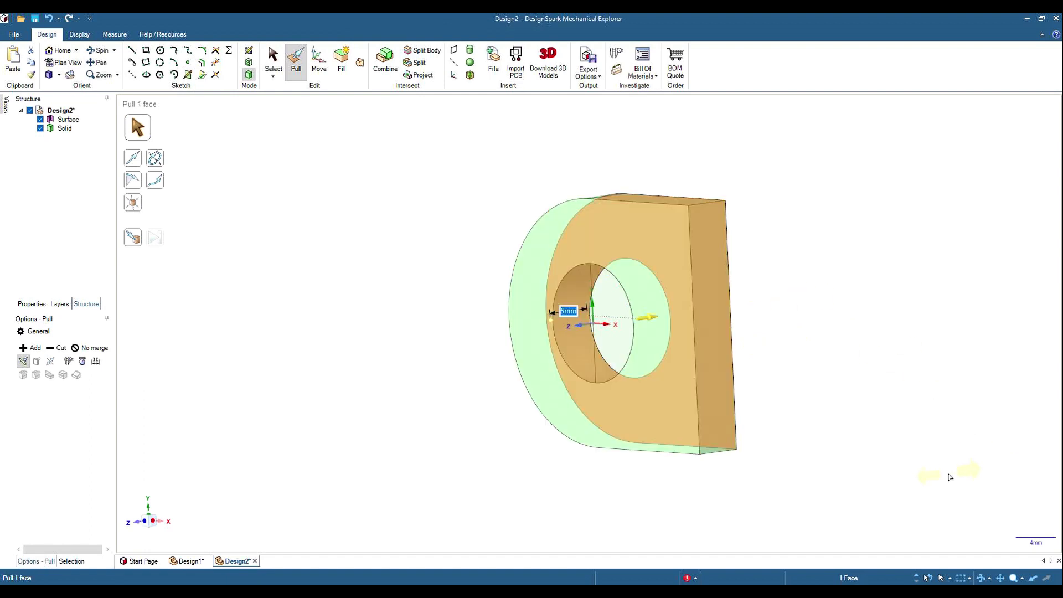
middle_drag(950, 478, 945, 339)
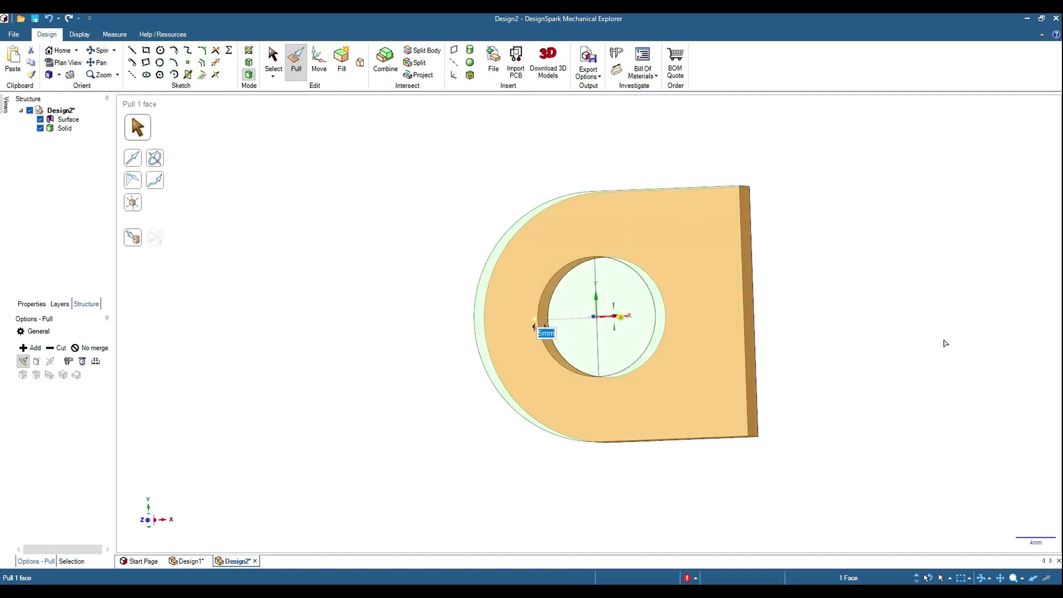
right_click(64, 121)
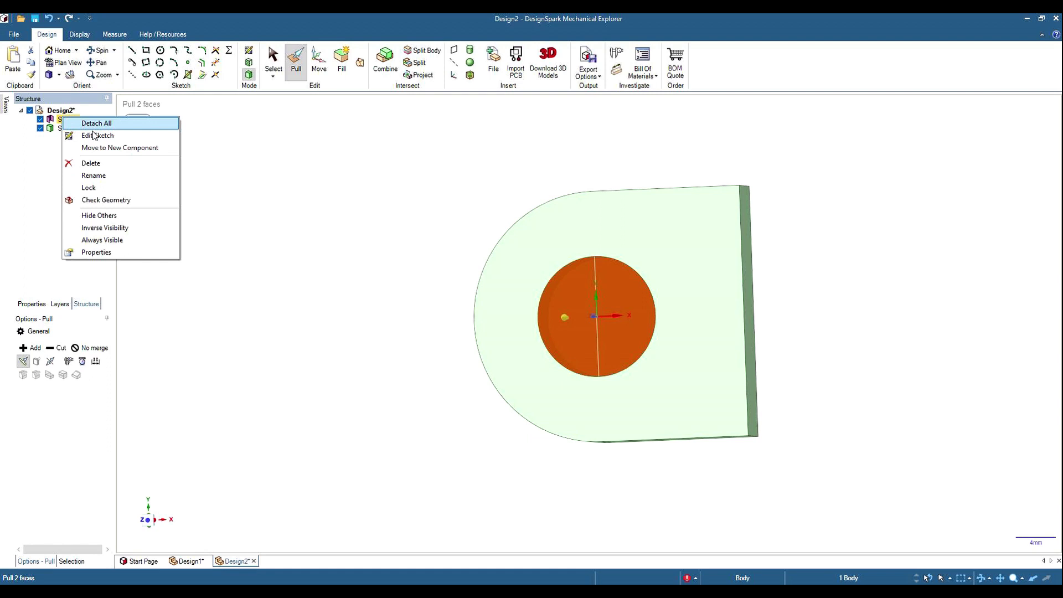
click(106, 163)
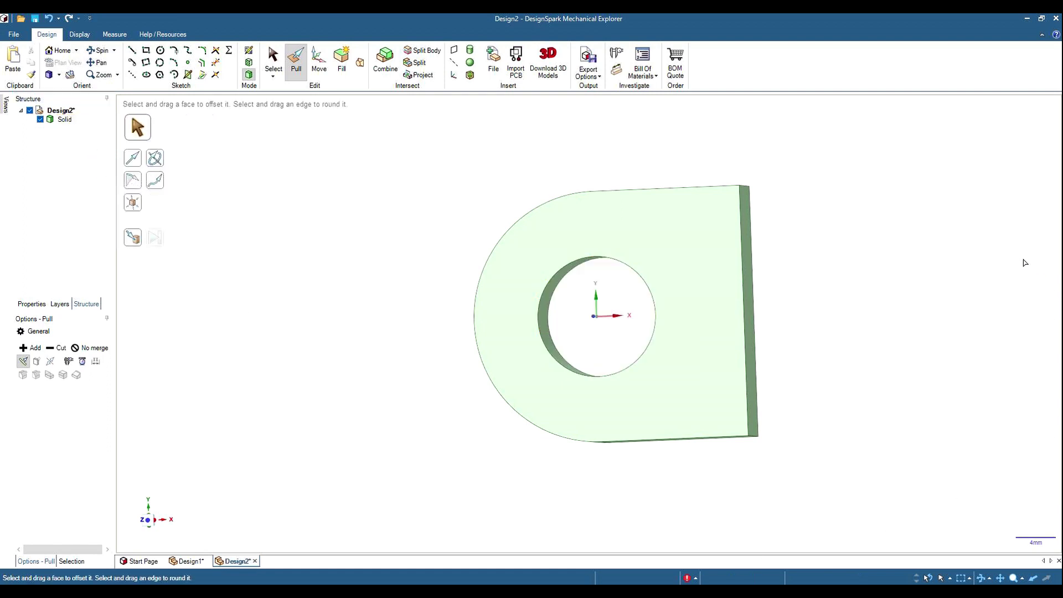
Select the whole eye plate with the Move tool
drag(386, 116, 843, 508)
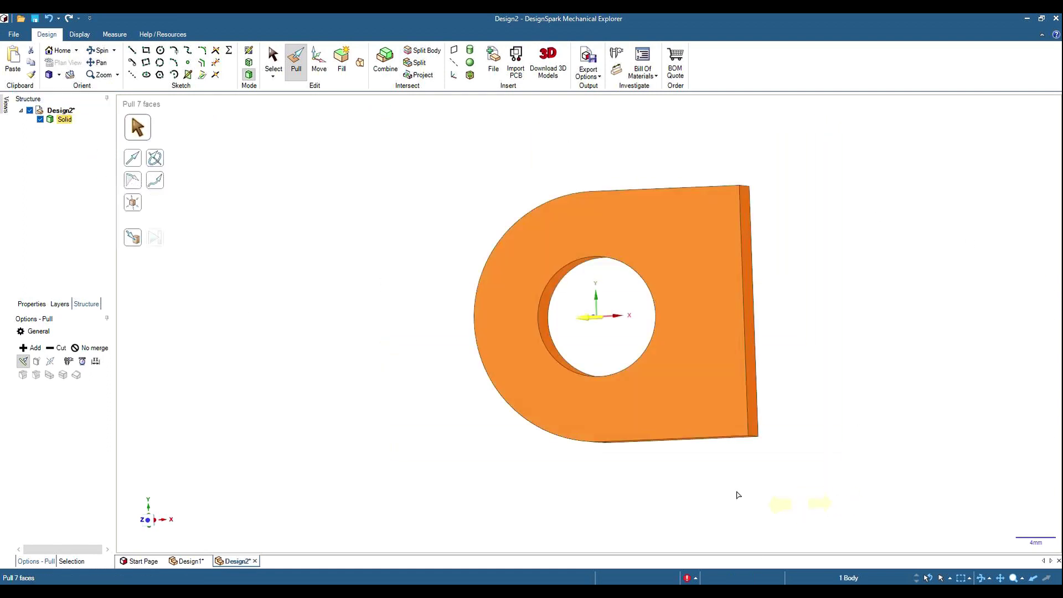
click(318, 58)
middle_drag(871, 387, 792, 396)
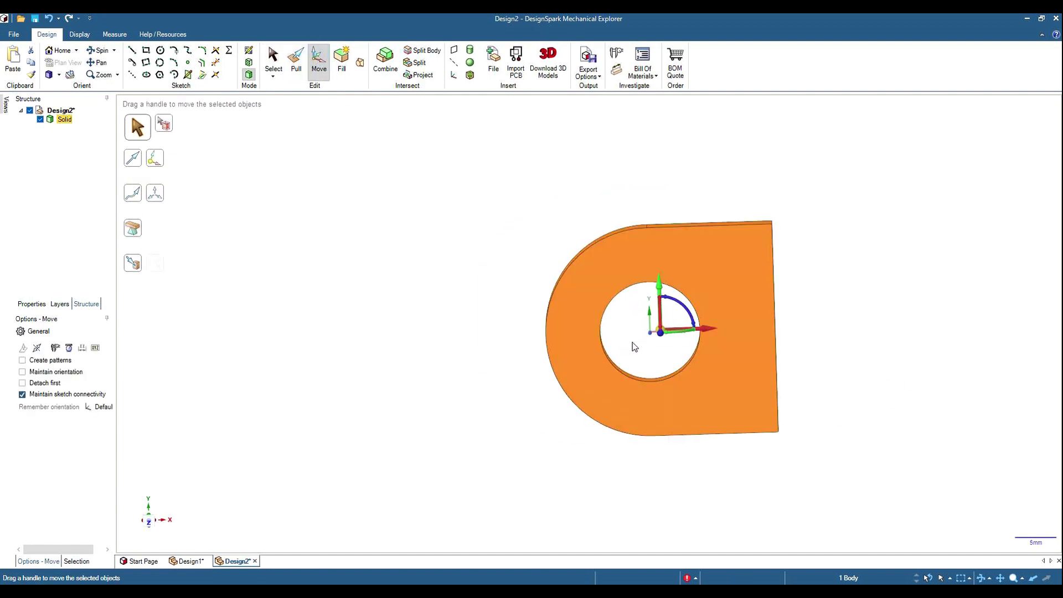
scroll(646, 327, down, 2)
scroll(647, 334, up, 5)
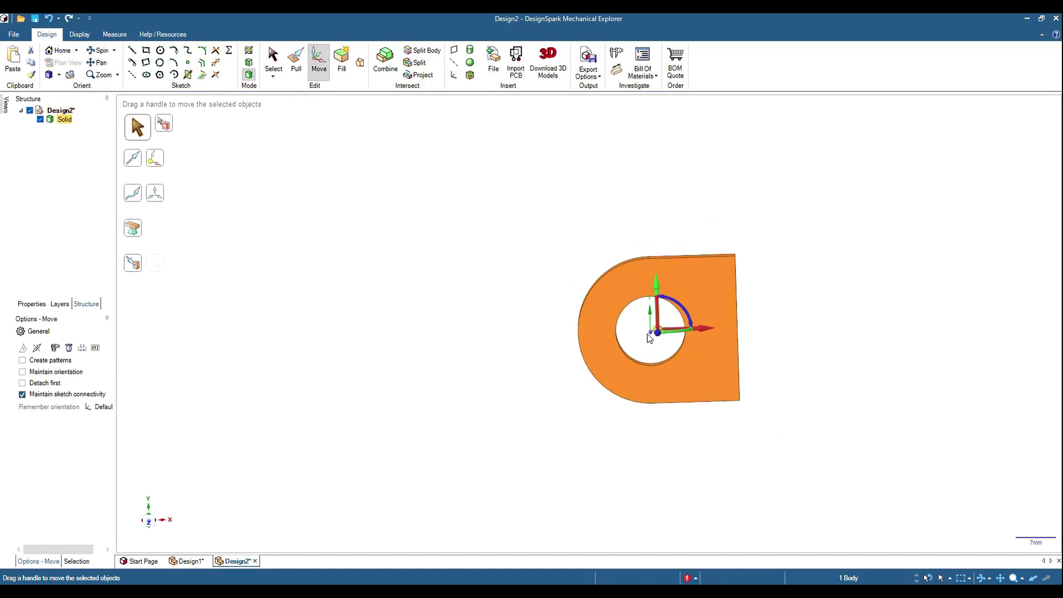
scroll(649, 338, up, 5)
scroll(675, 315, down, 2)
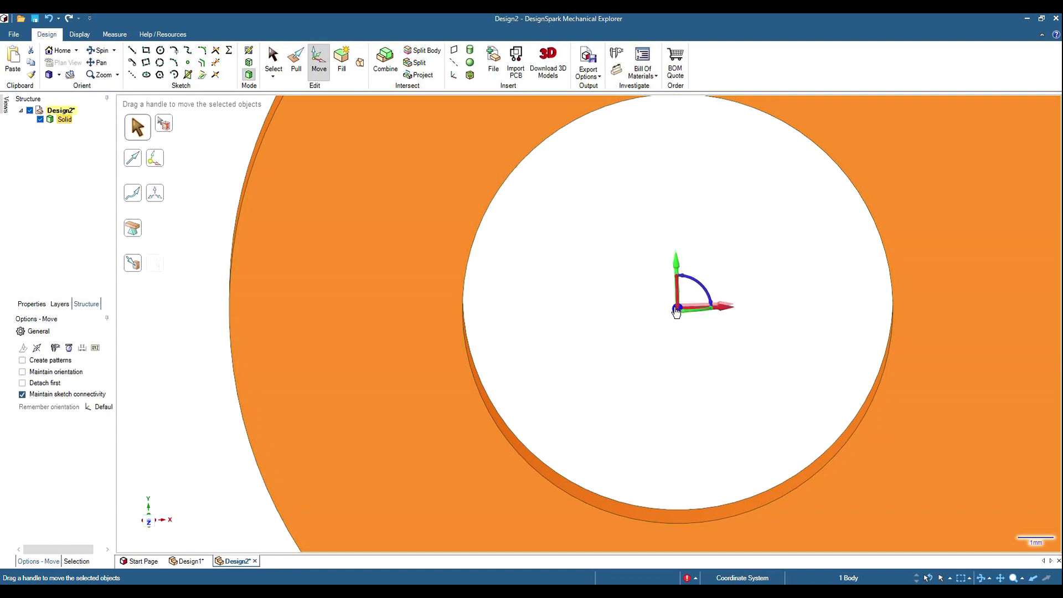
Relocate the Move handle to the hole centre and view the whole eye end
click(680, 313)
middle_drag(180, 324, 323, 348)
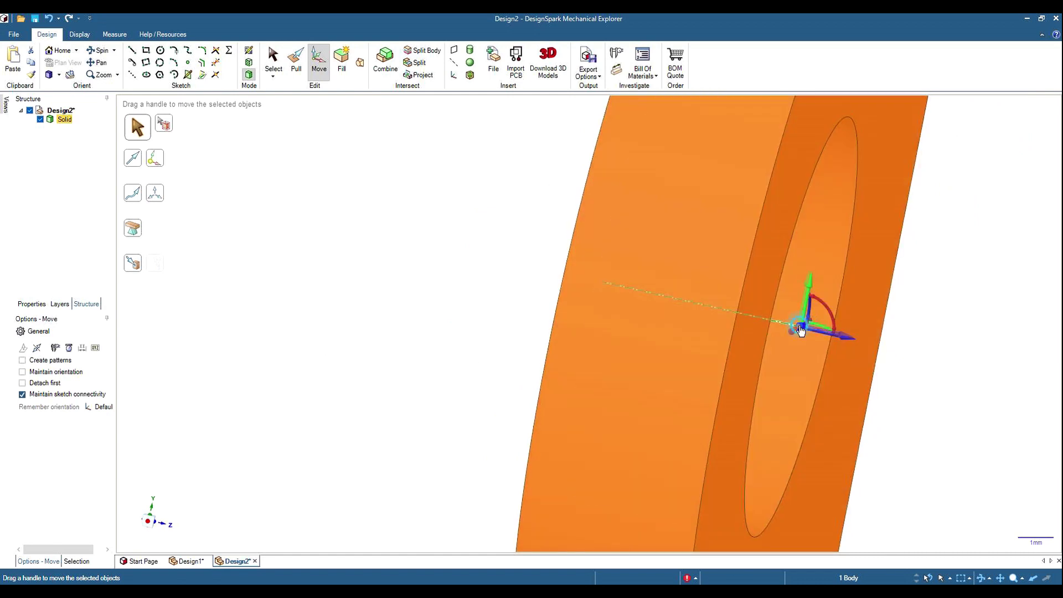
drag(799, 327, 724, 313)
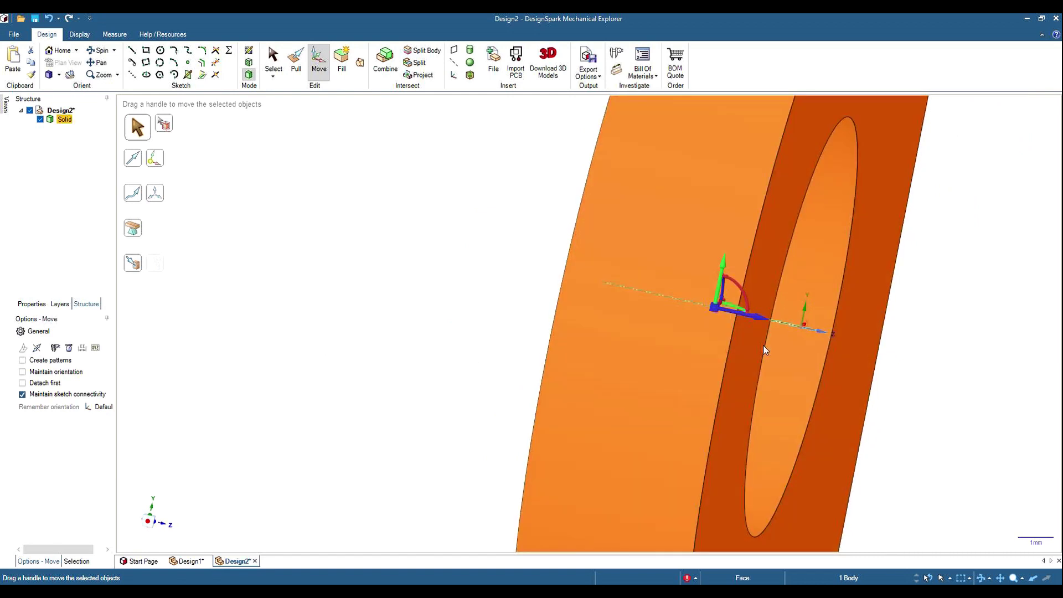
middle_drag(1015, 364, 813, 313)
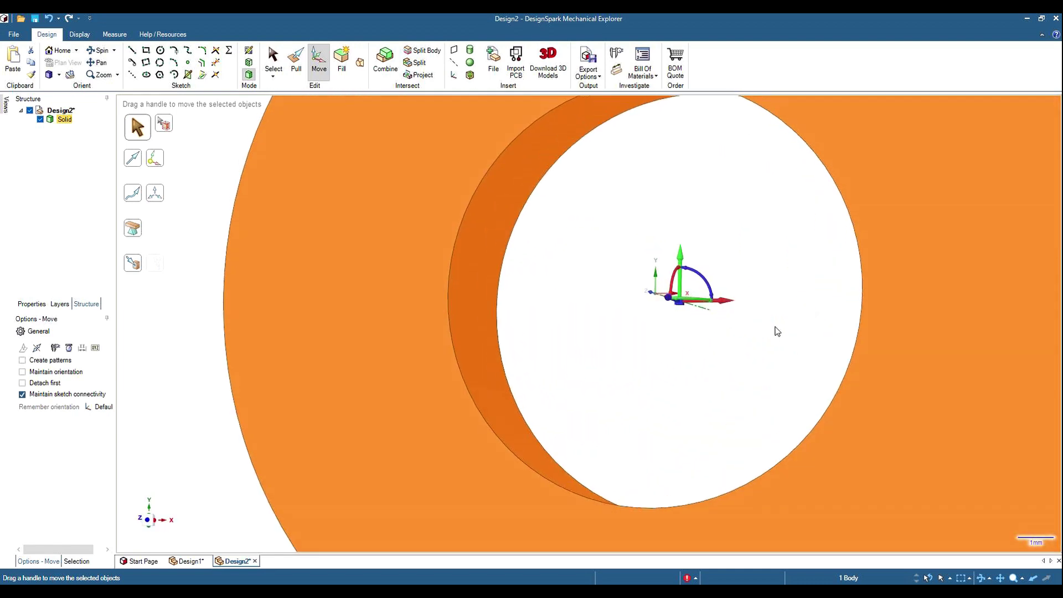
scroll(776, 330, down, 3)
middle_drag(369, 271, 400, 297)
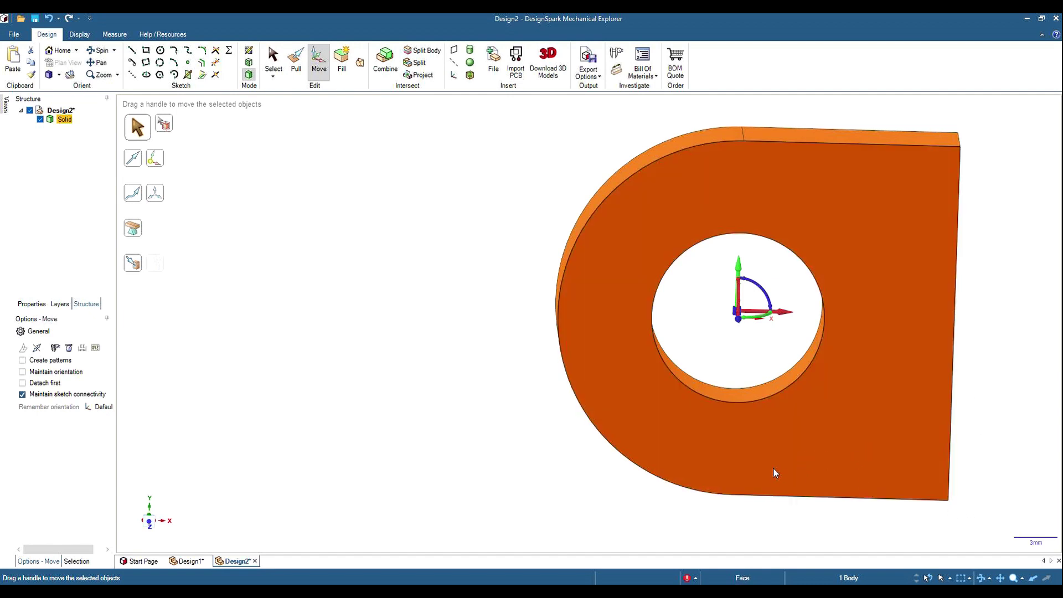
Copy the eye plate 50 mm along X with a Ctrl-drag of the Move arrow
key(ctrl)
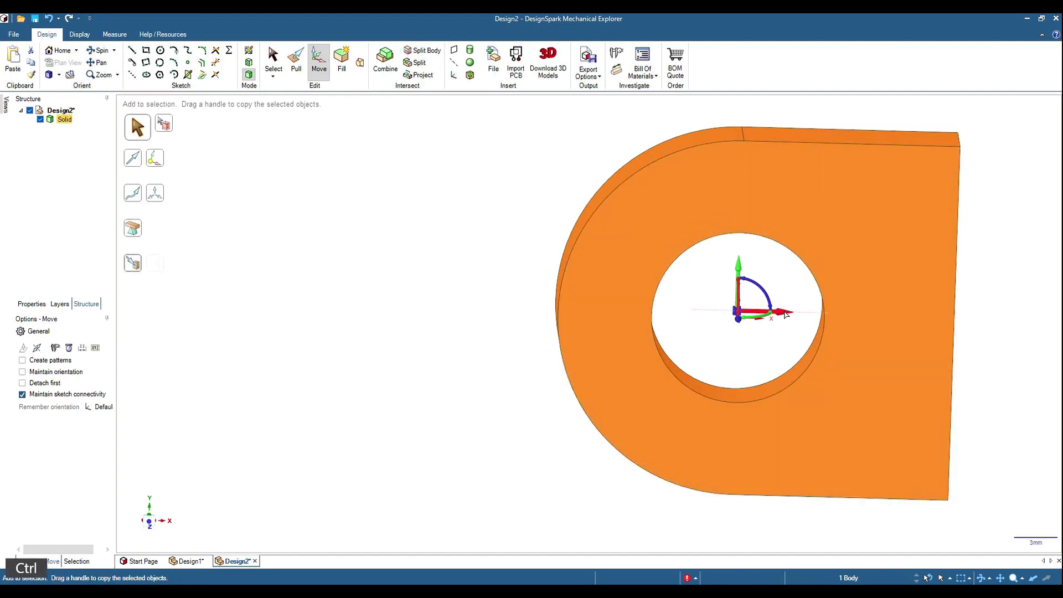
ctrl+drag(782, 315, 869, 314)
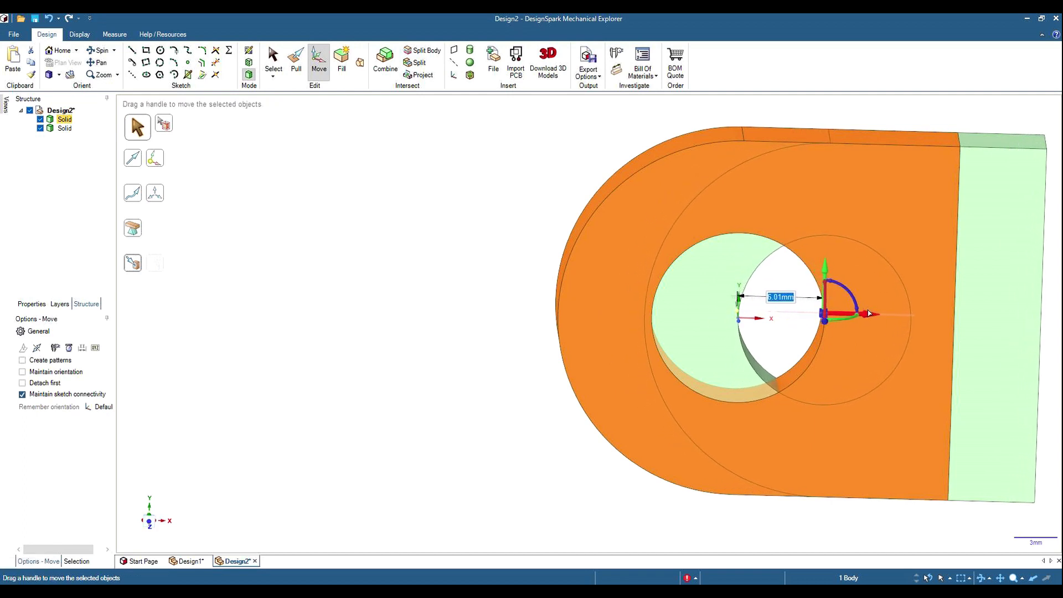
key(space)
text(50)
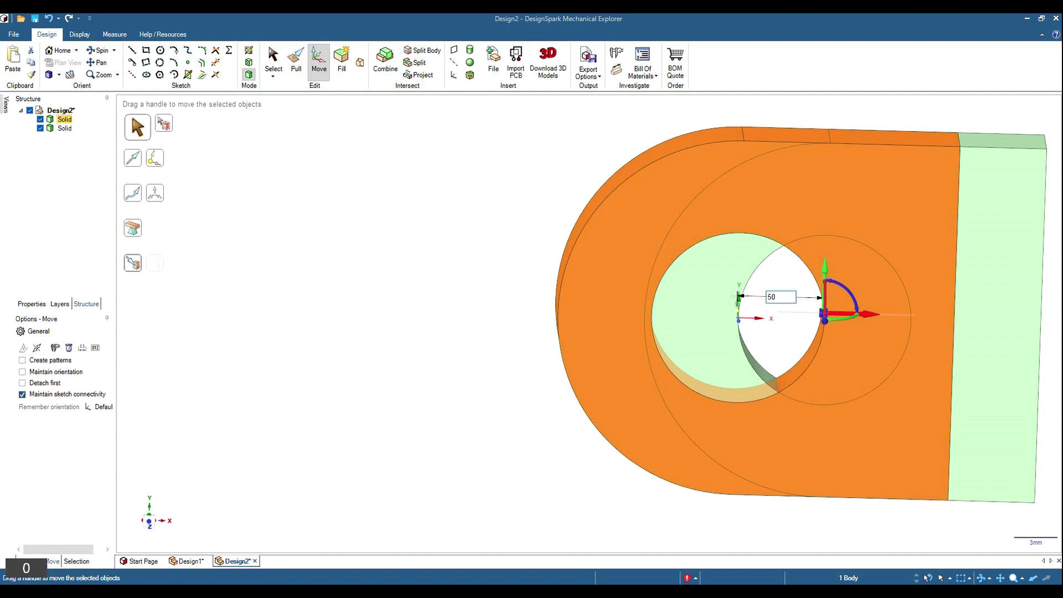
key(Return)
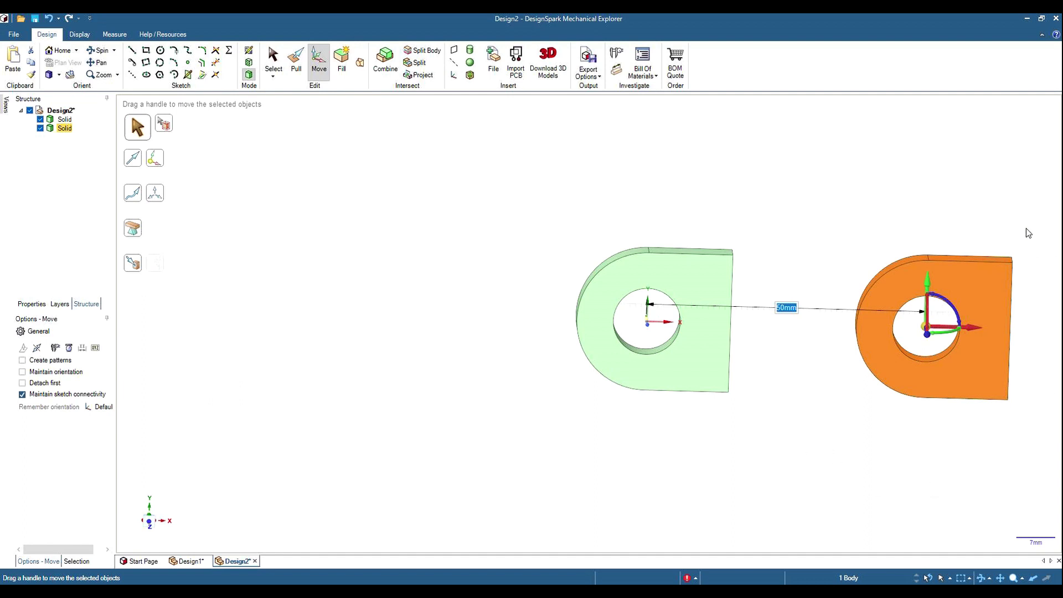
middle_drag(997, 192, 978, 284)
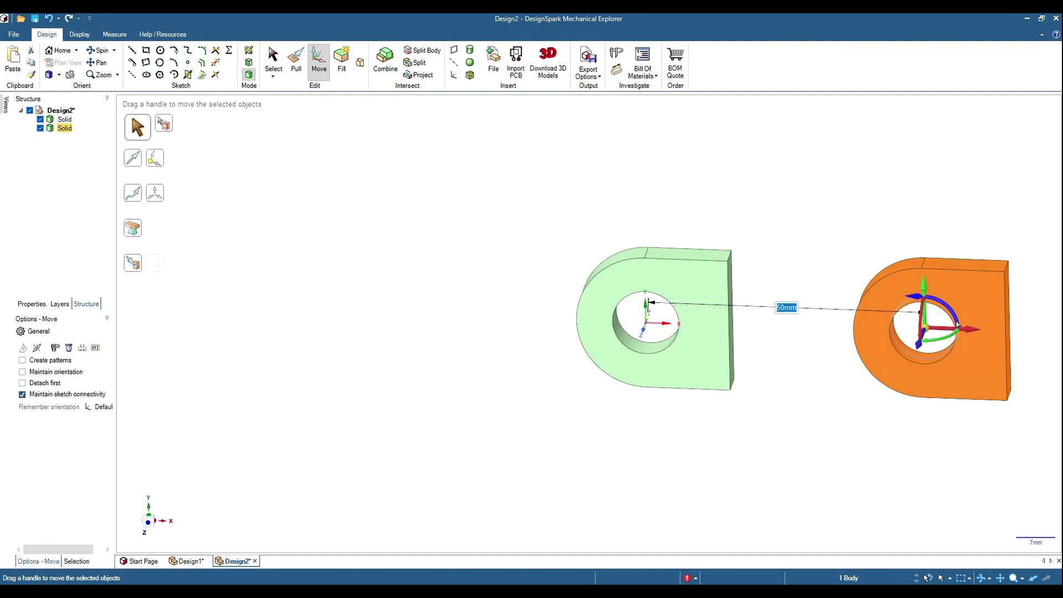
Rotate the copied eye plate 180° about its hole axis
drag(958, 325, 893, 294)
key(space)
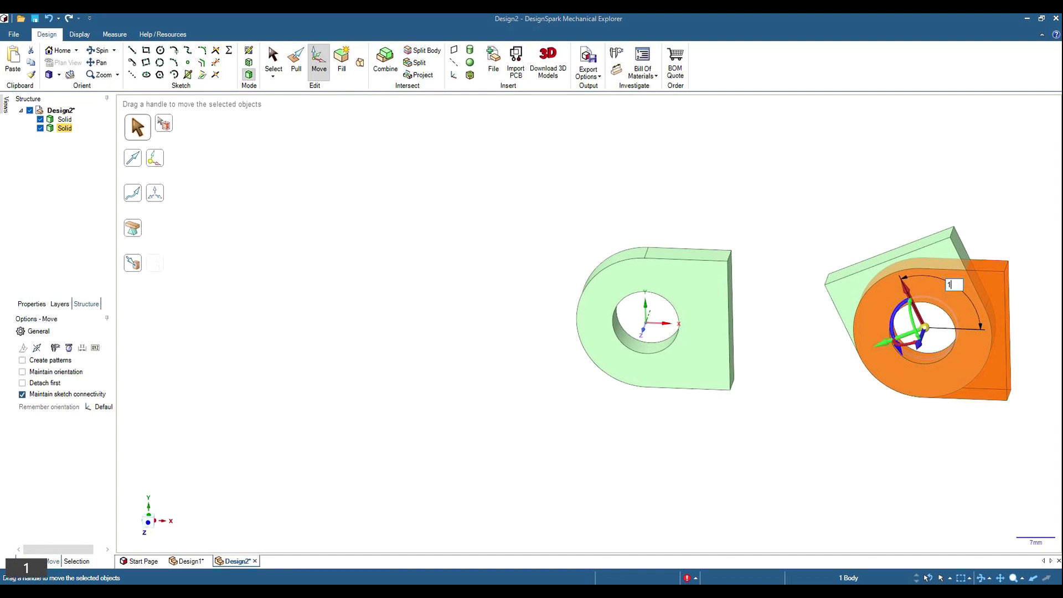
text(80)
key(Return)
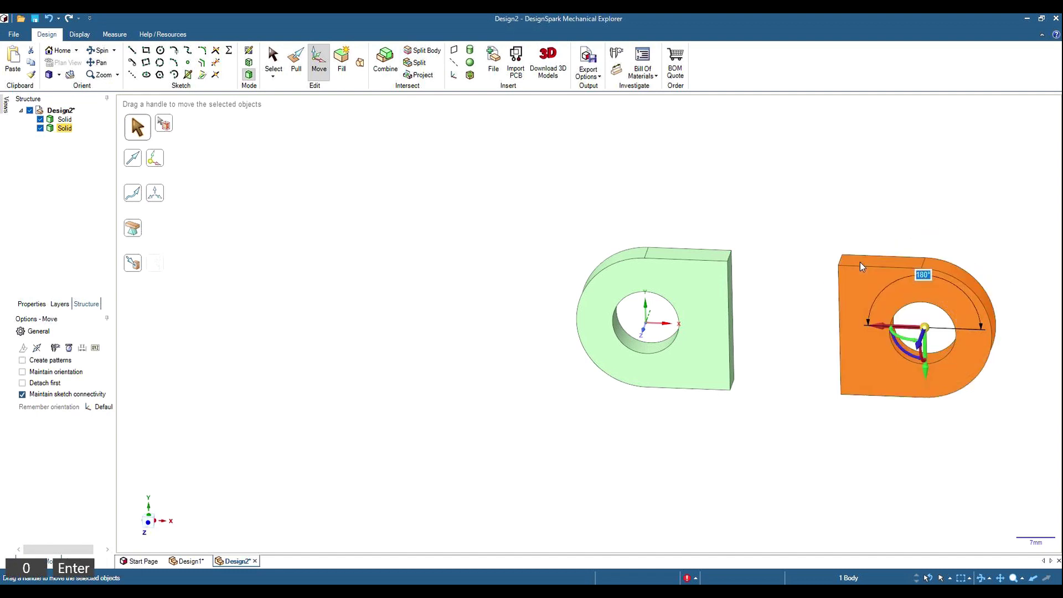
Turn the copy 90° about the perpendicular axis so it lies flat
mouse_move(992, 420)
middle_down()
mouse_move(871, 417)
mouse_move(898, 382)
middle_up()
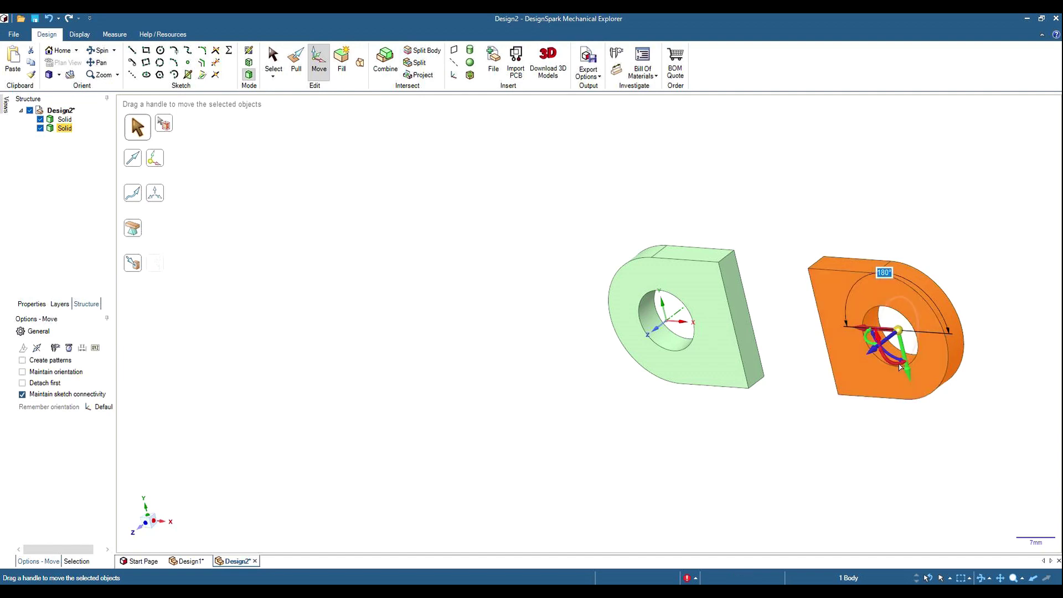
drag(899, 364, 894, 365)
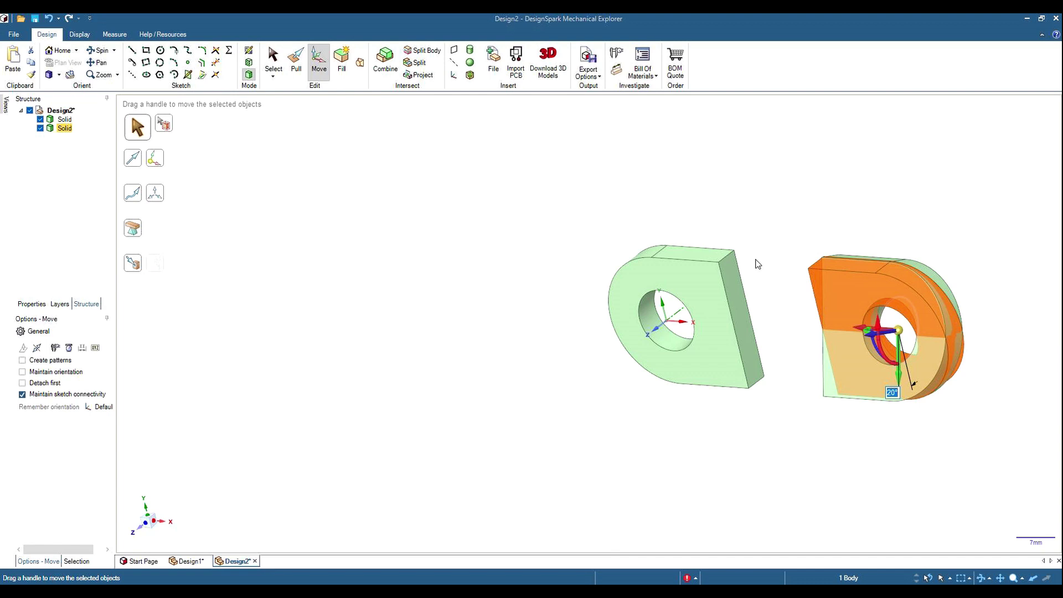
text(90)
key(Return)
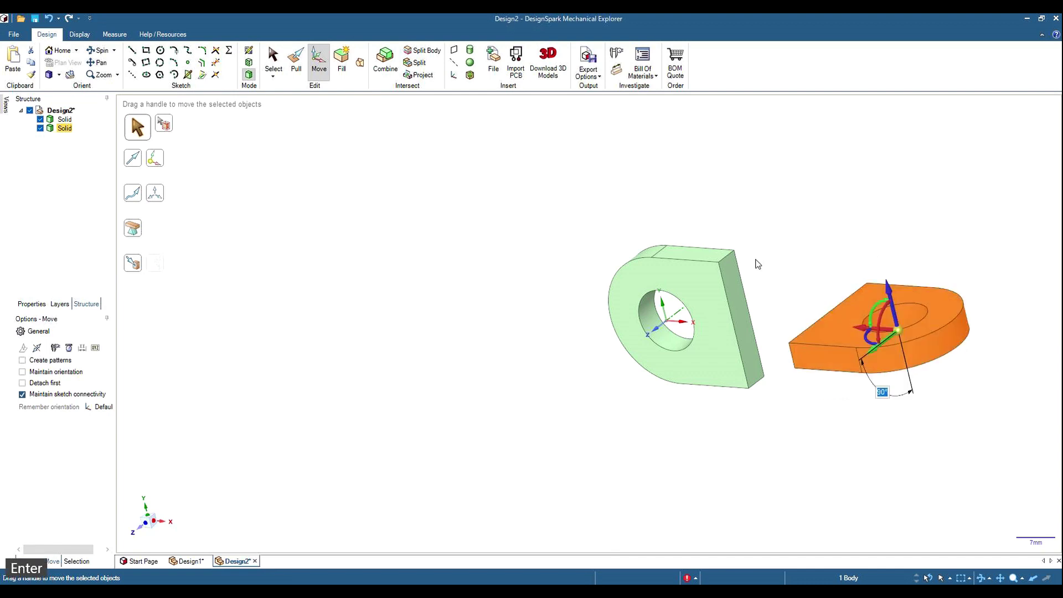
click(554, 427)
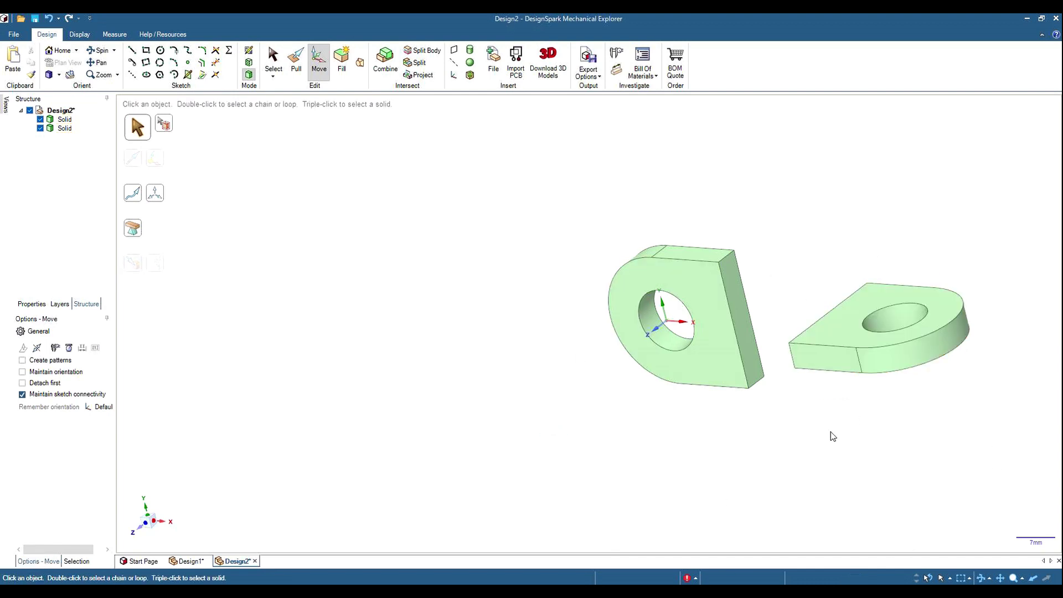
Select the flat end faces of both eye plates and copy them
mouse_move(833, 437)
middle_down()
mouse_move(914, 467)
mouse_move(933, 425)
mouse_move(890, 450)
mouse_move(899, 467)
mouse_move(890, 443)
mouse_move(820, 447)
mouse_move(804, 481)
mouse_move(855, 494)
mouse_move(933, 472)
mouse_move(957, 434)
mouse_move(945, 427)
mouse_move(928, 443)
middle_up()
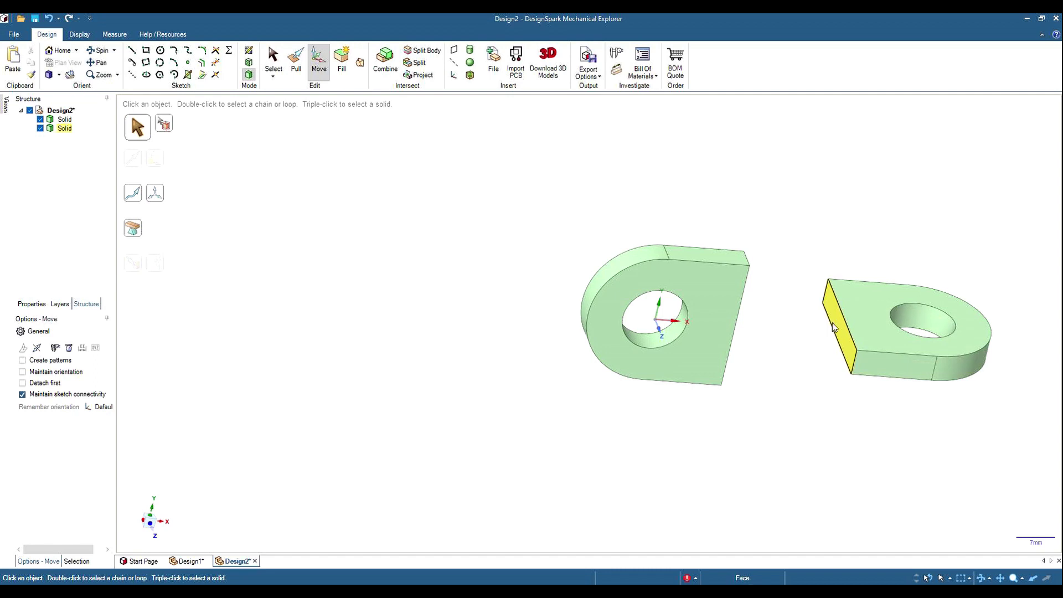
click(268, 65)
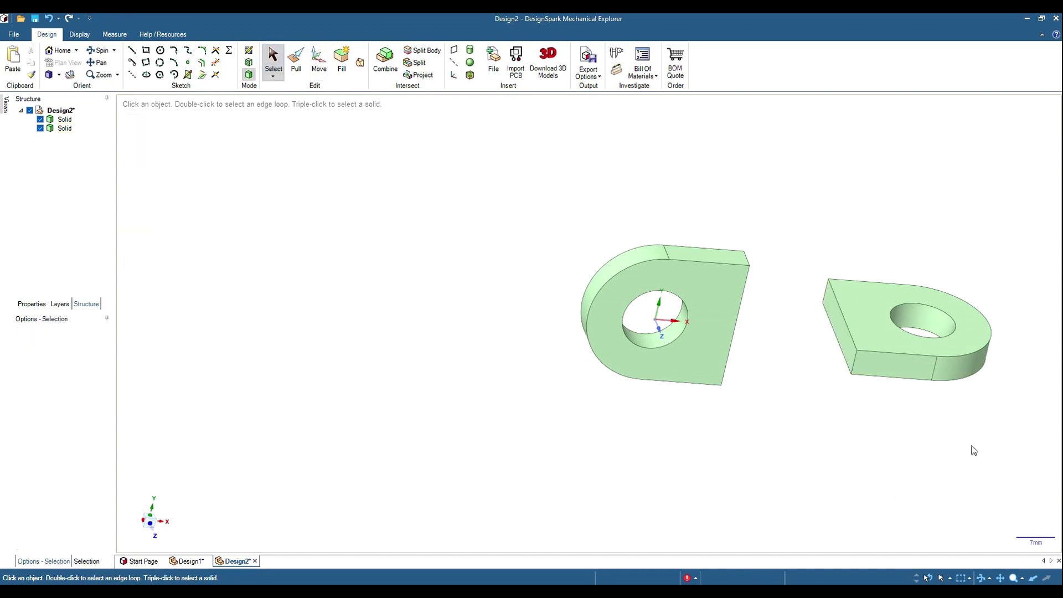
click(835, 331)
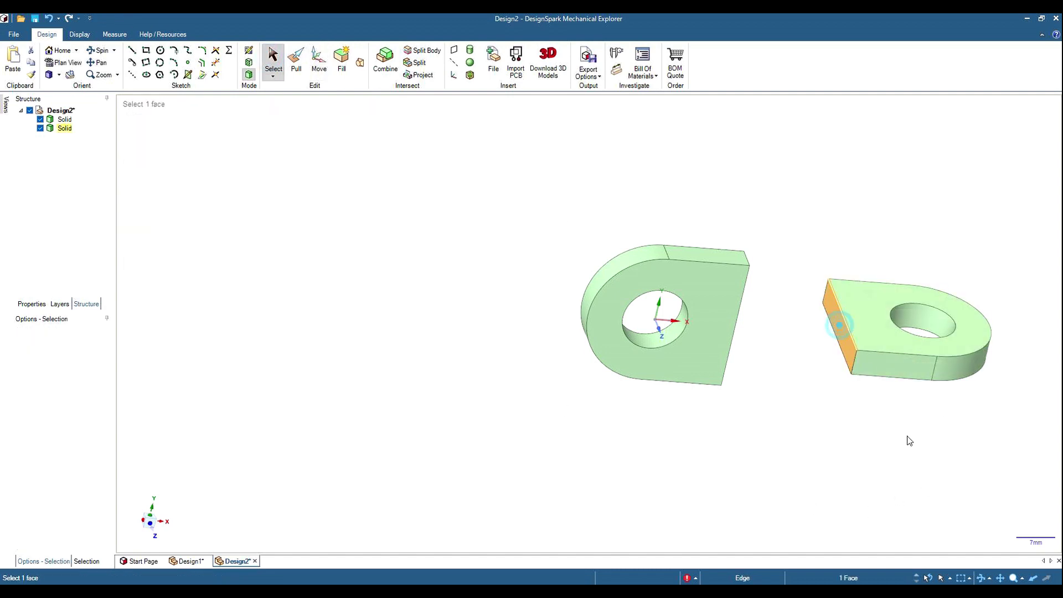
middle_drag(786, 322, 739, 315)
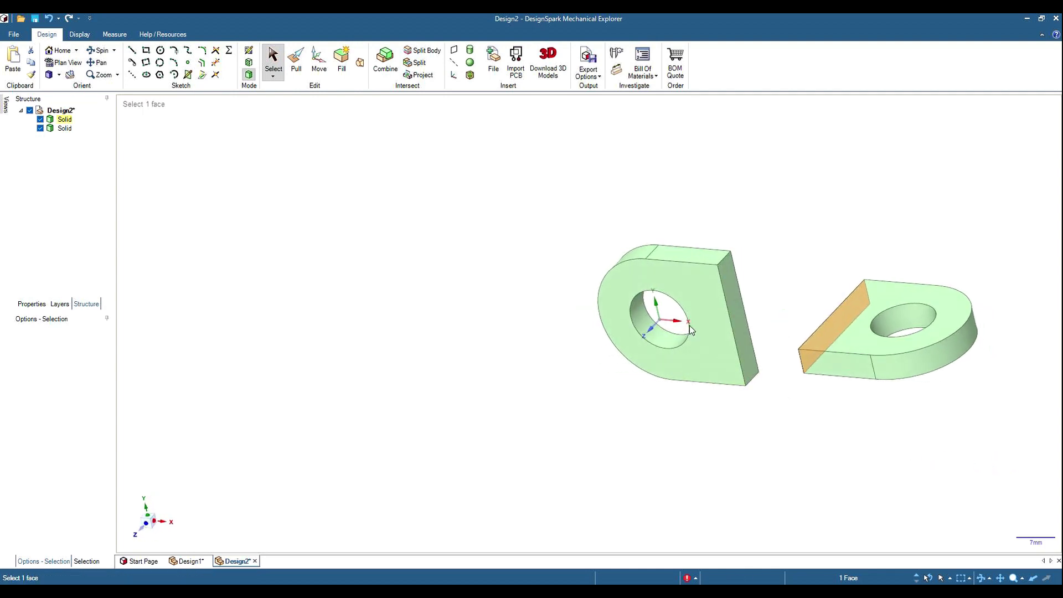
ctrl+click(735, 311)
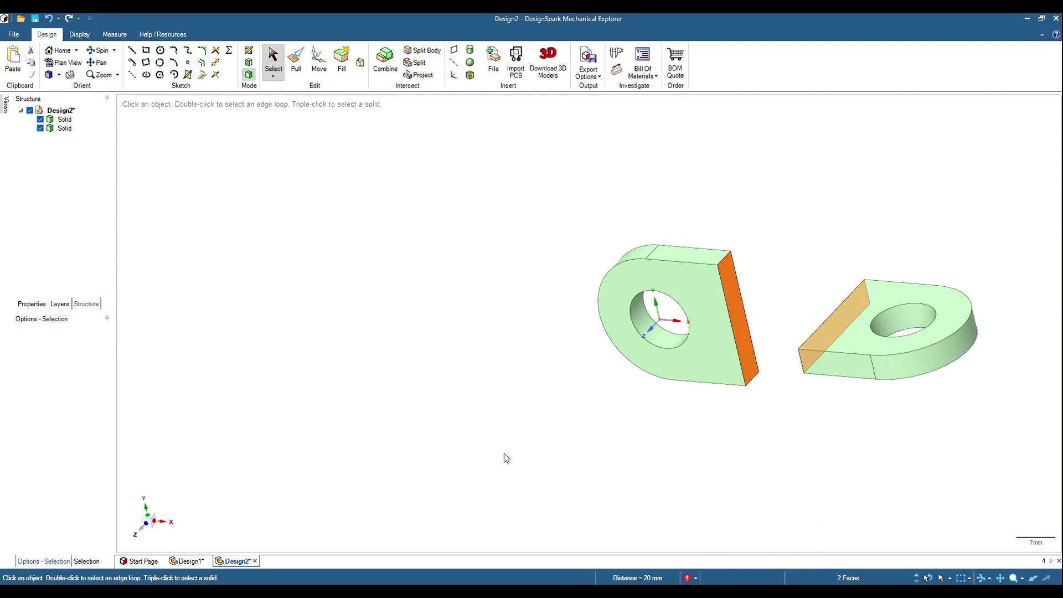
key(ctrl+c)
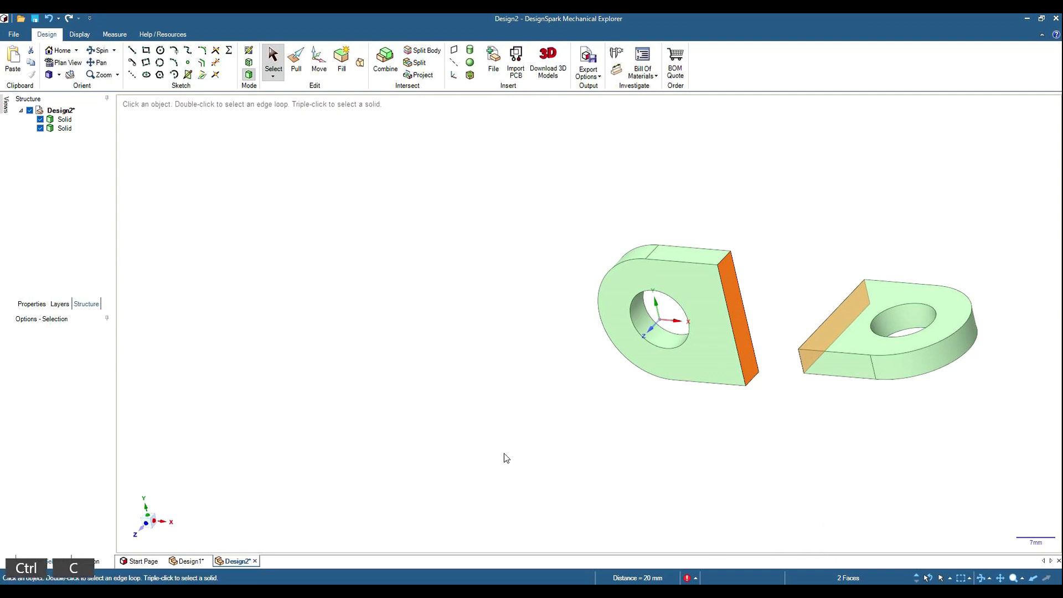
Hide both solids and paste the end faces as separate surfaces
click(40, 119)
click(40, 128)
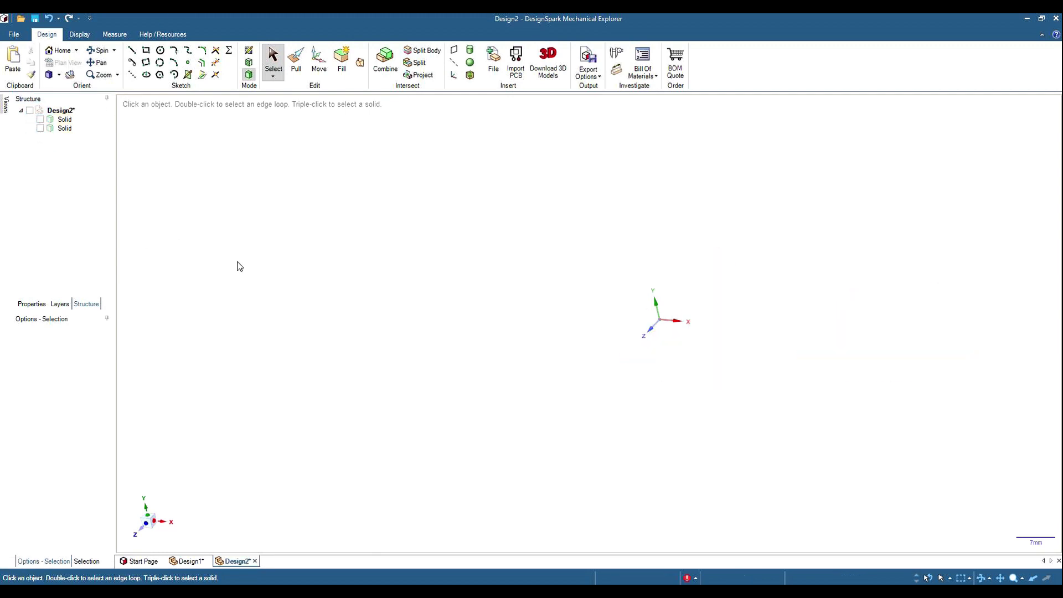
key(ctrl+v)
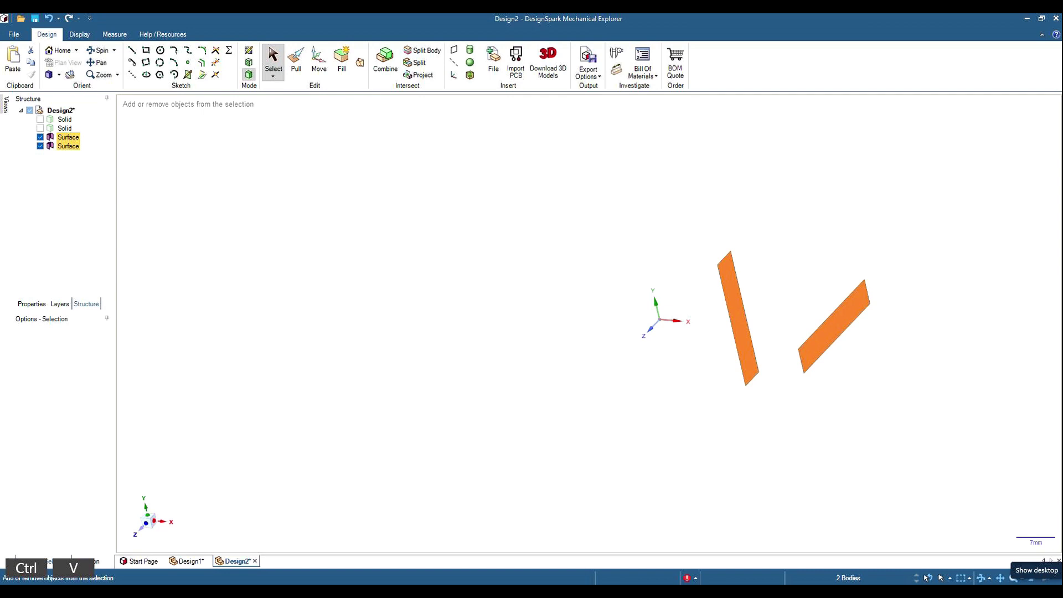
click(658, 440)
middle_drag(658, 440, 739, 468)
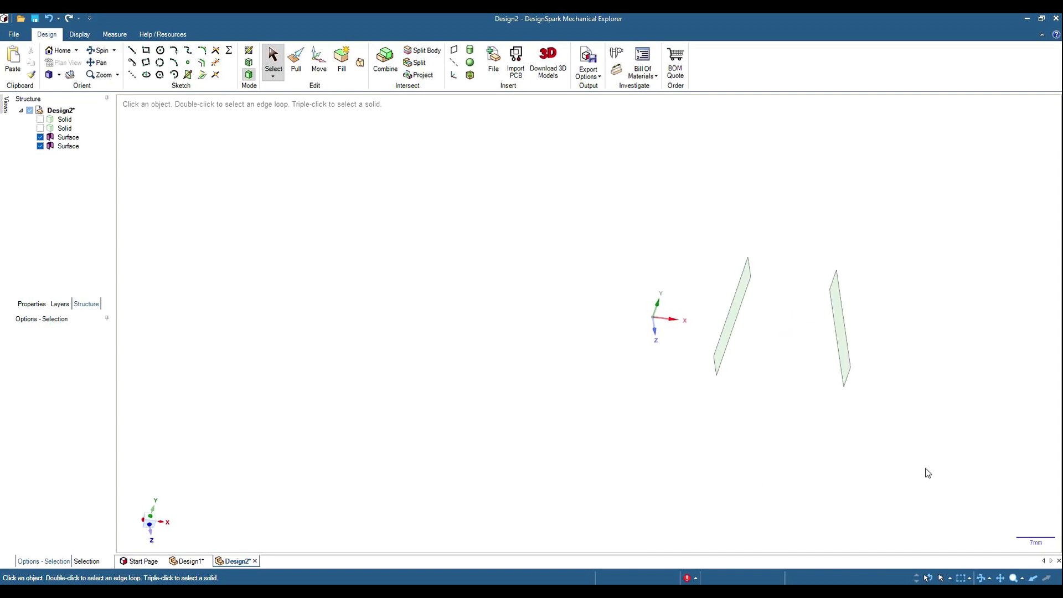
click(840, 334)
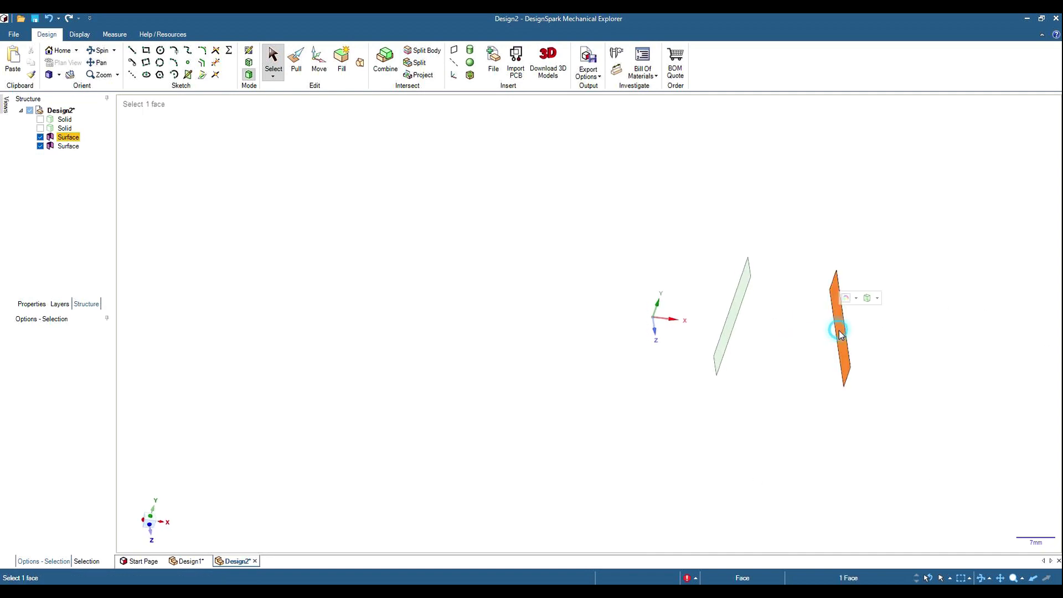
Copy the right end surface 10 mm toward the other surface
click(317, 61)
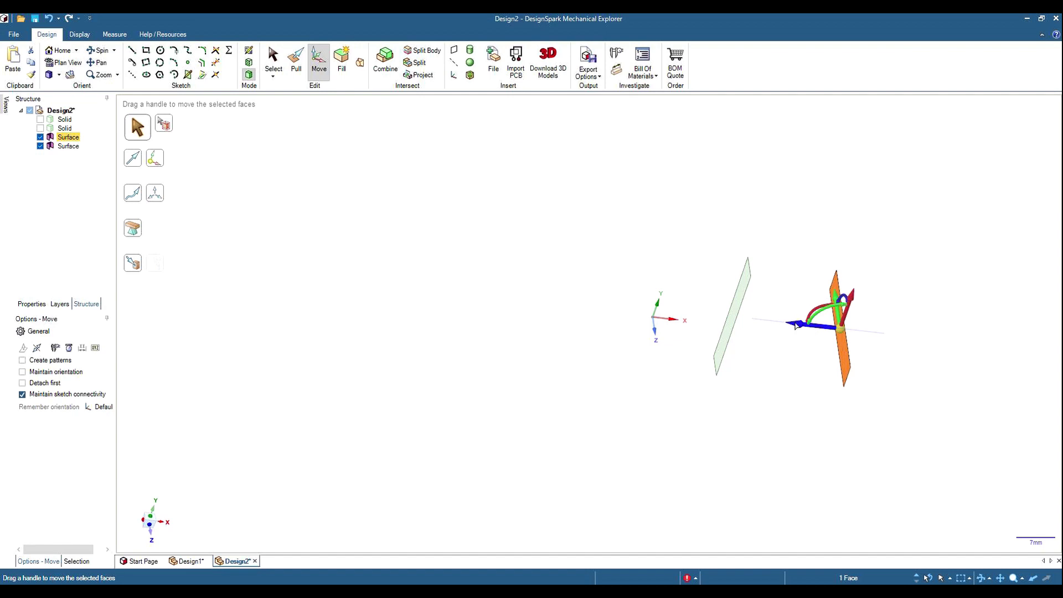
ctrl+drag(796, 327, 775, 325)
key(space)
text(10)
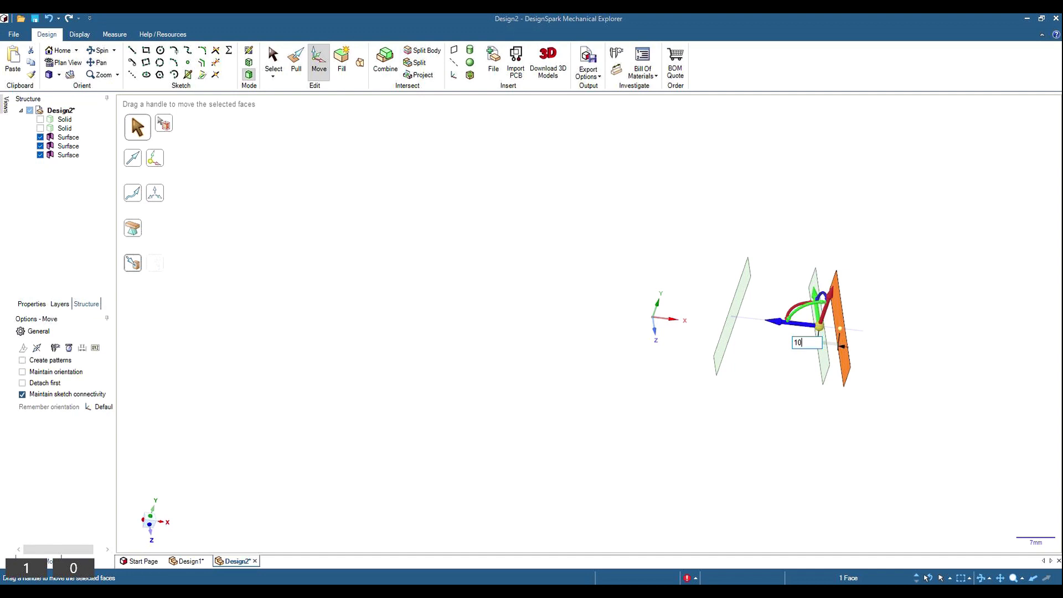
key(Return)
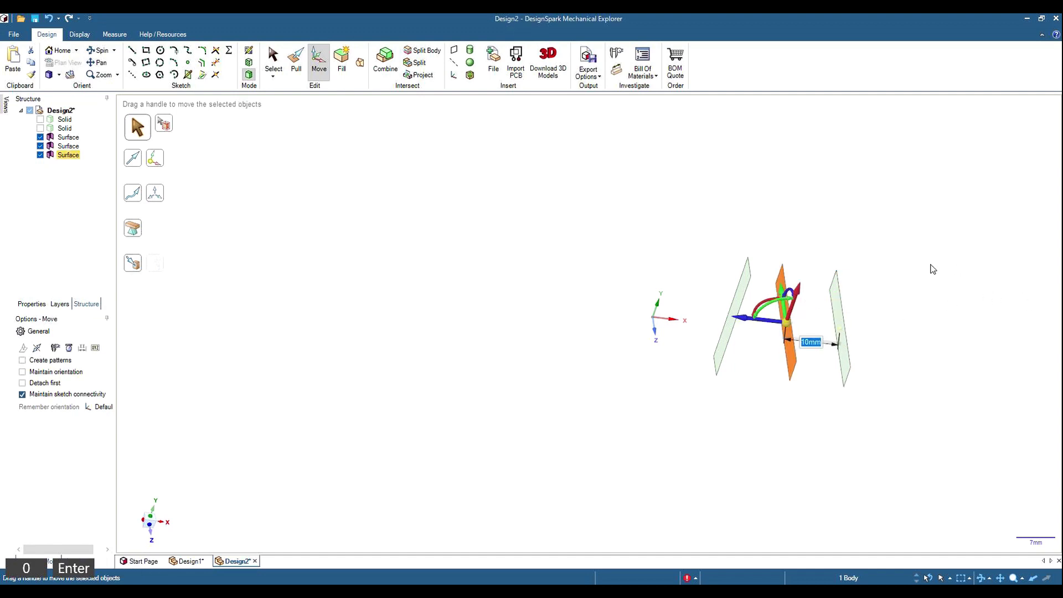
Twist the new middle surface 45° about its axis
middle_drag(976, 283, 1044, 394)
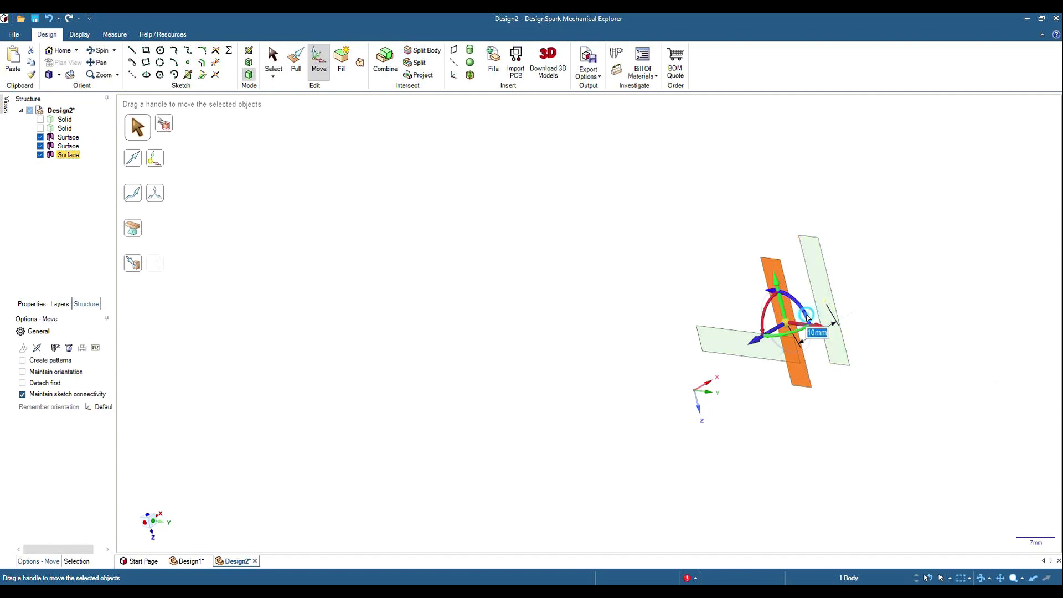
drag(809, 320, 797, 308)
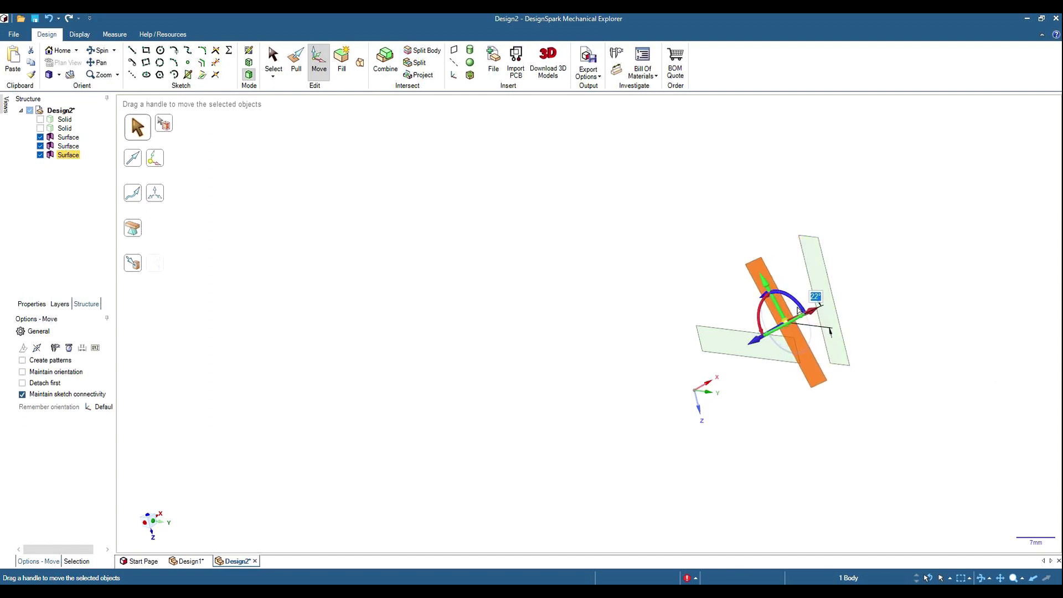
key(space)
text(4)
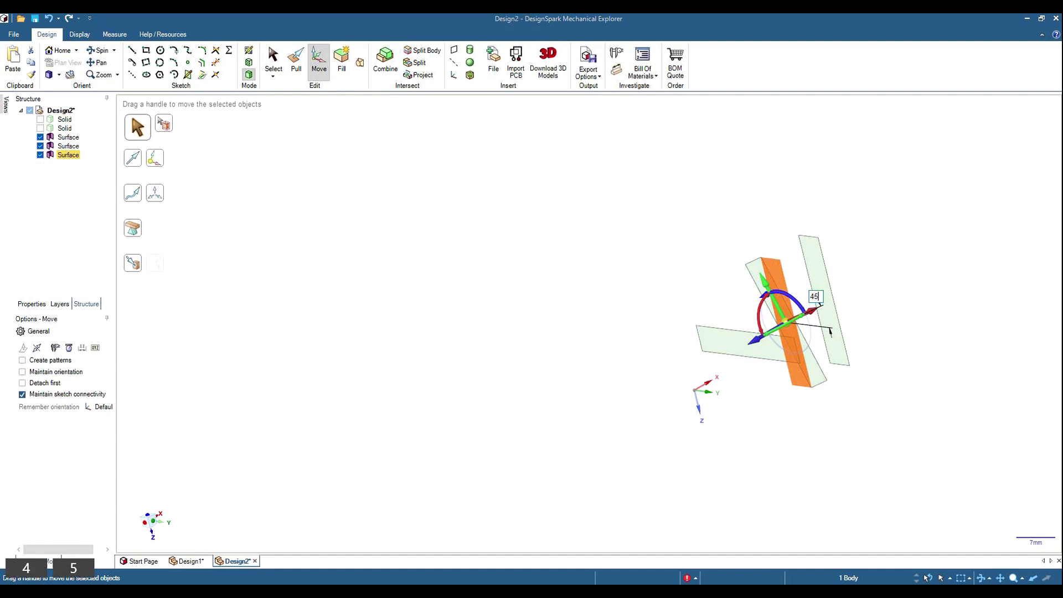
text(5)
key(Return)
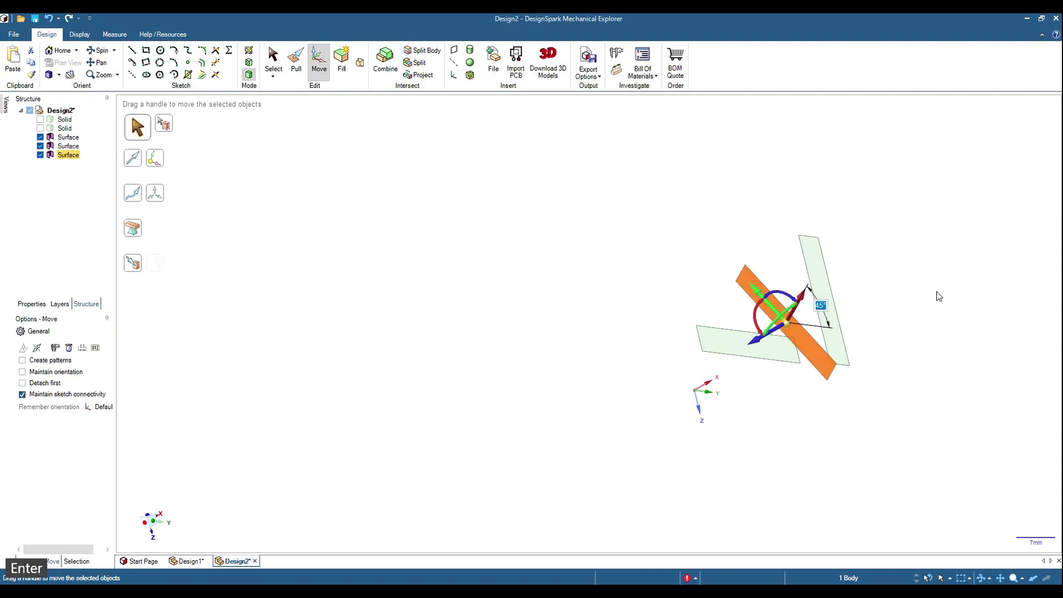
click(999, 248)
middle_drag(952, 237, 984, 370)
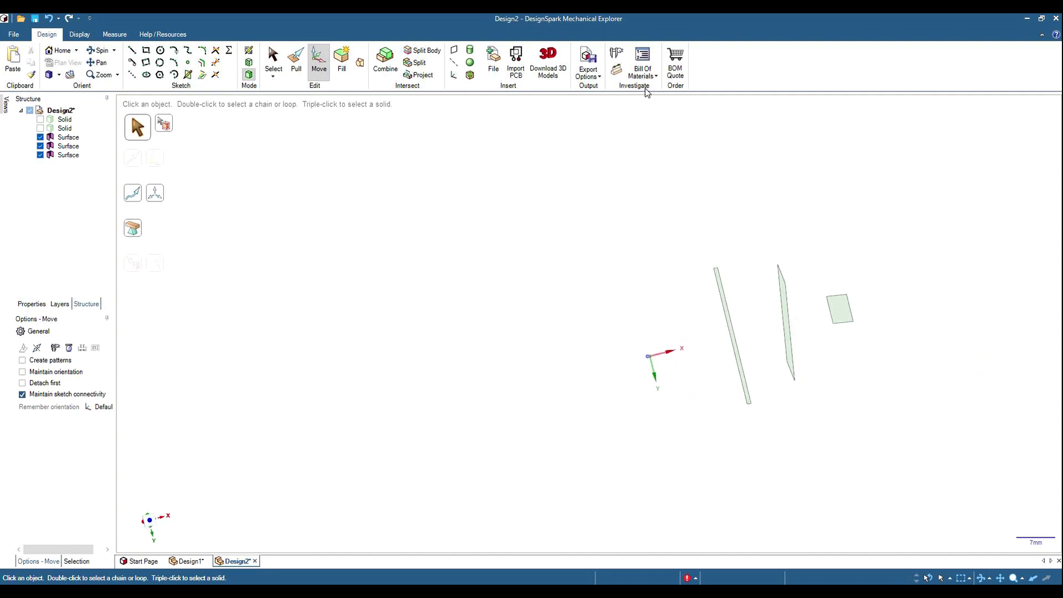
Blend the top edges of the right, middle and left plates into one curved strip
click(360, 63)
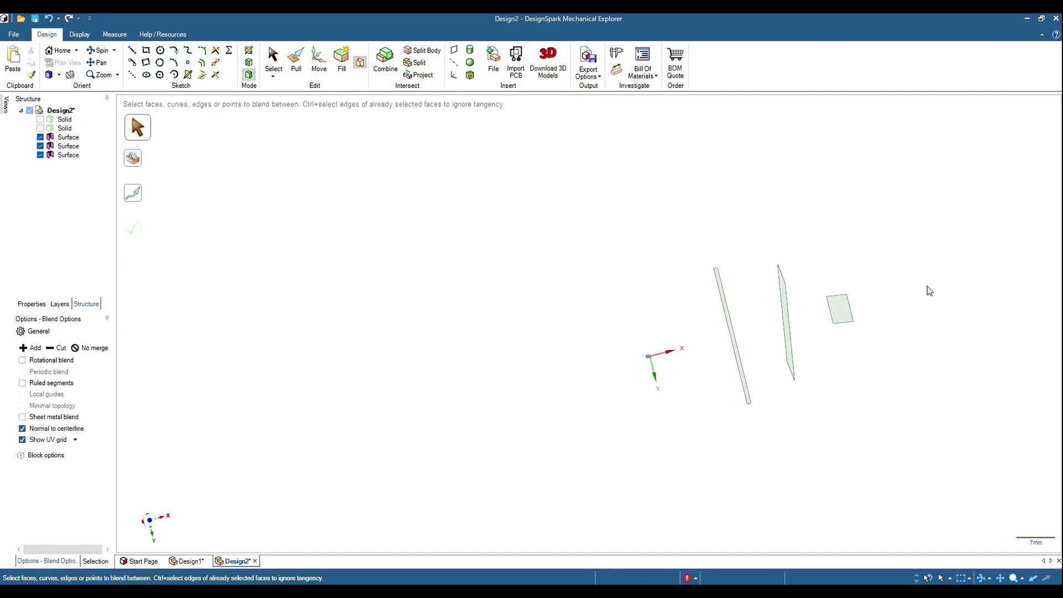
middle_drag(928, 290, 926, 327)
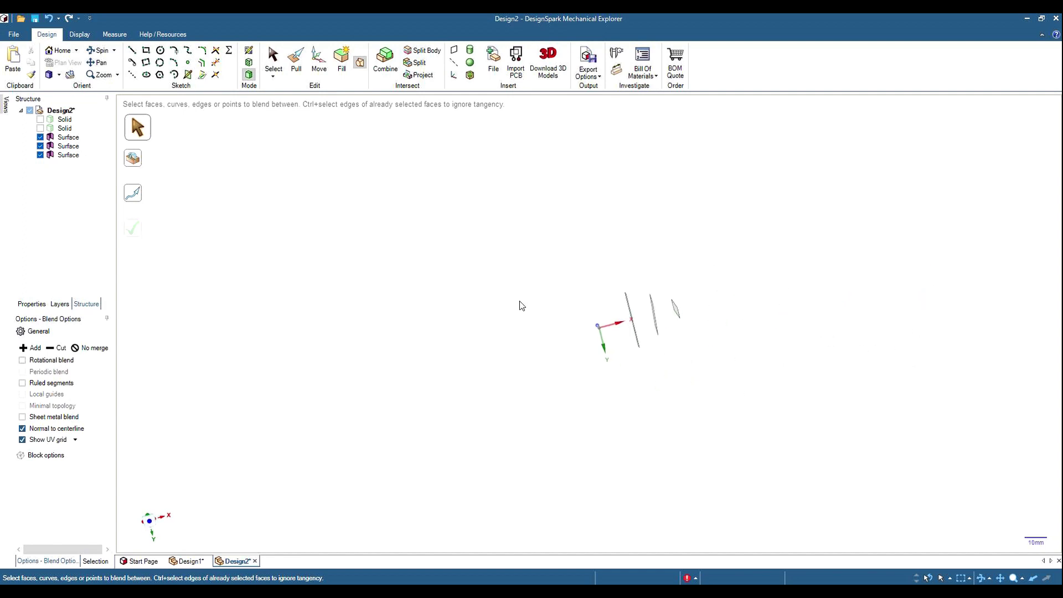
scroll(969, 270, up, 2)
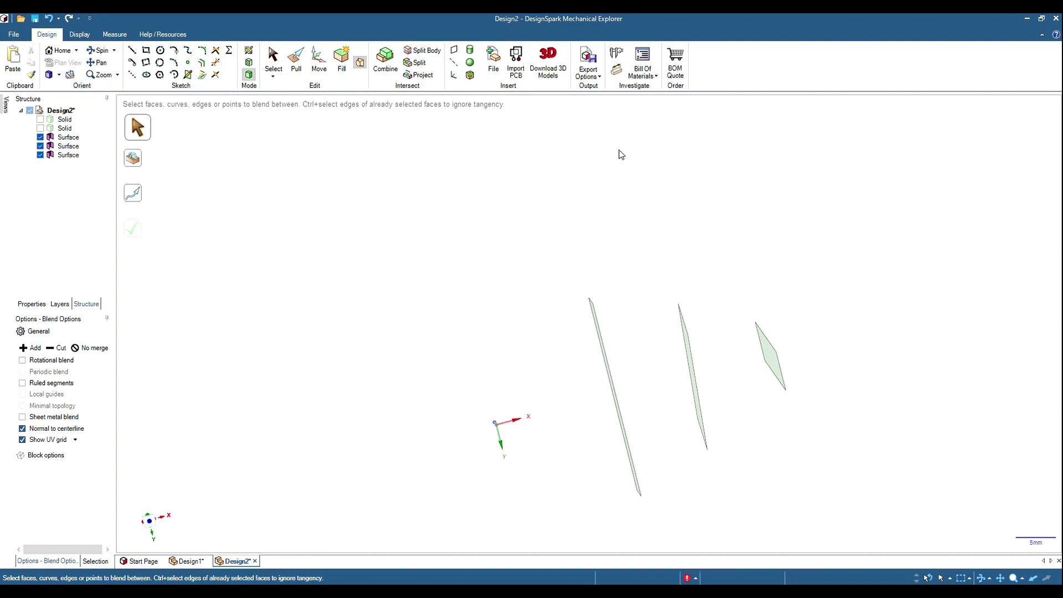
scroll(621, 154, up, 1)
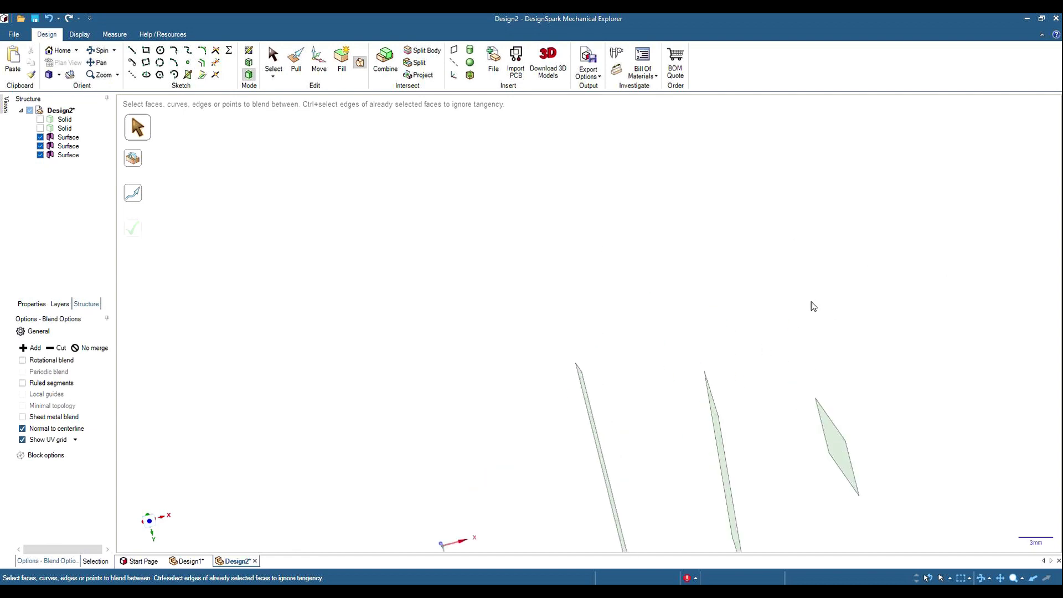
shift+middle_drag(810, 305, 711, 156)
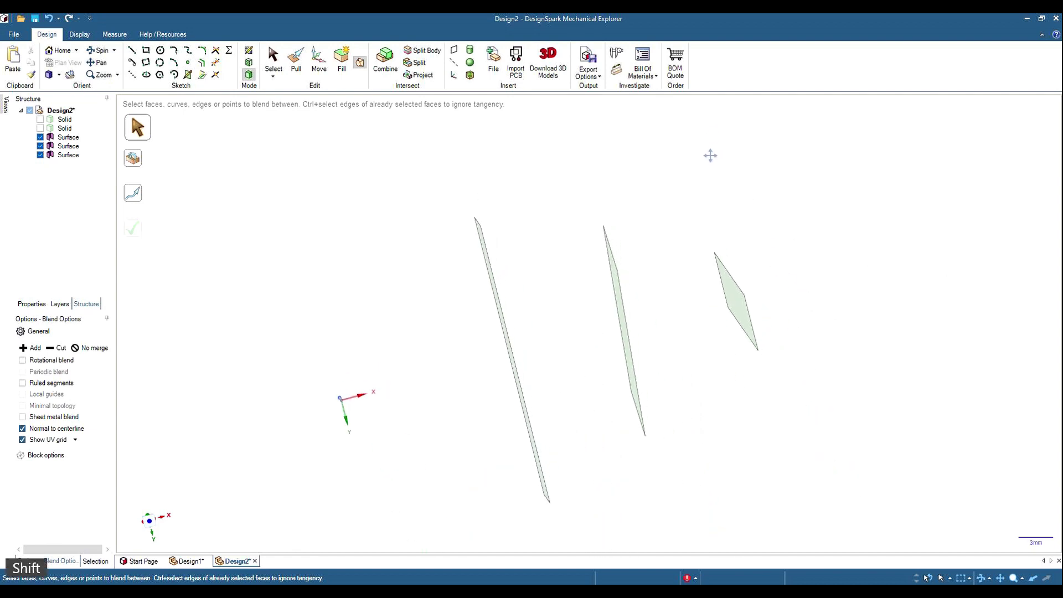
middle_drag(917, 332, 903, 335)
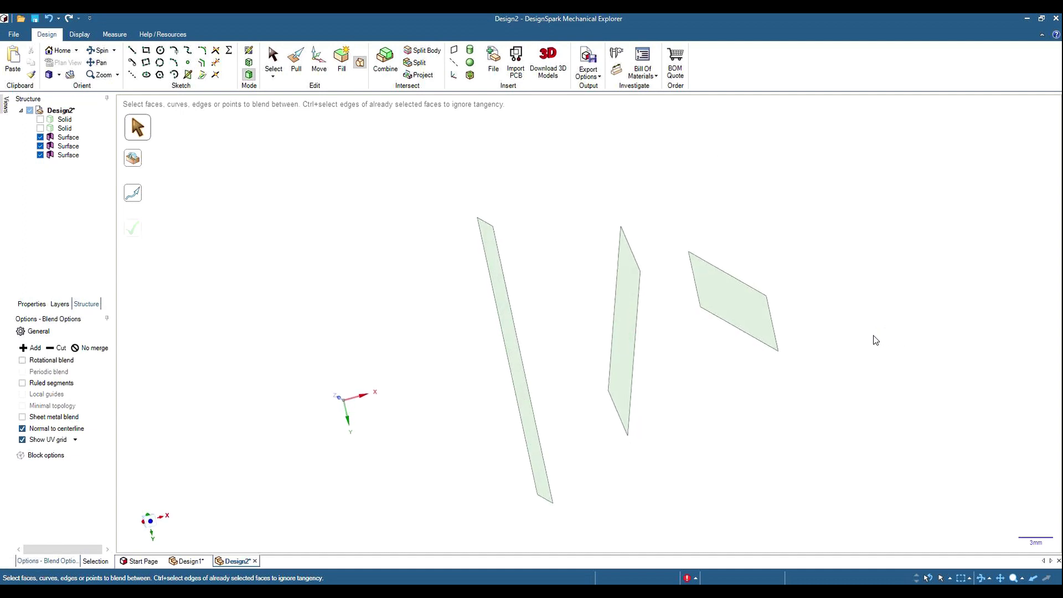
click(773, 326)
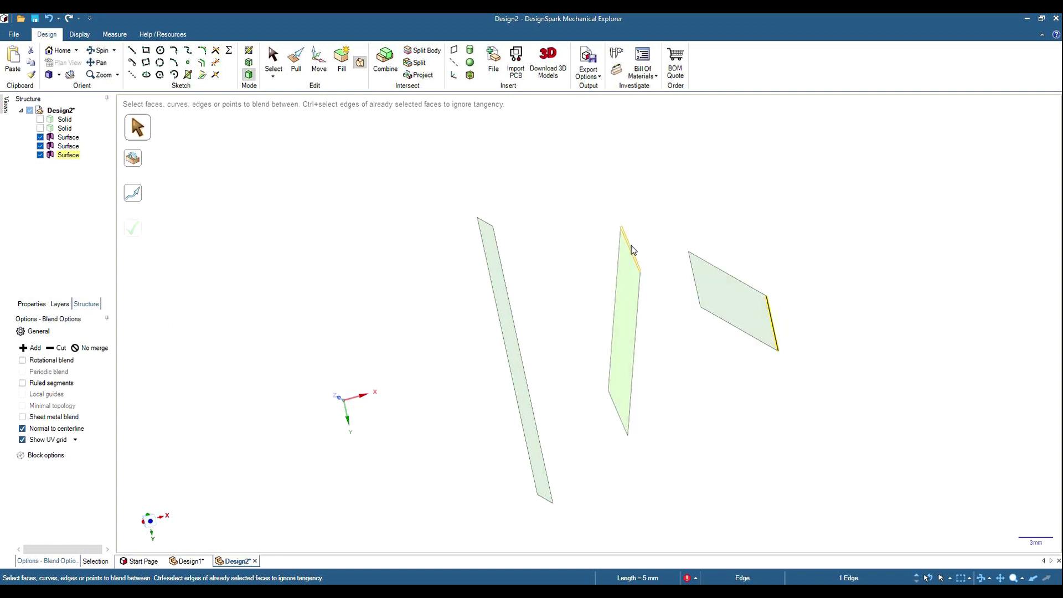
key(ctrl)
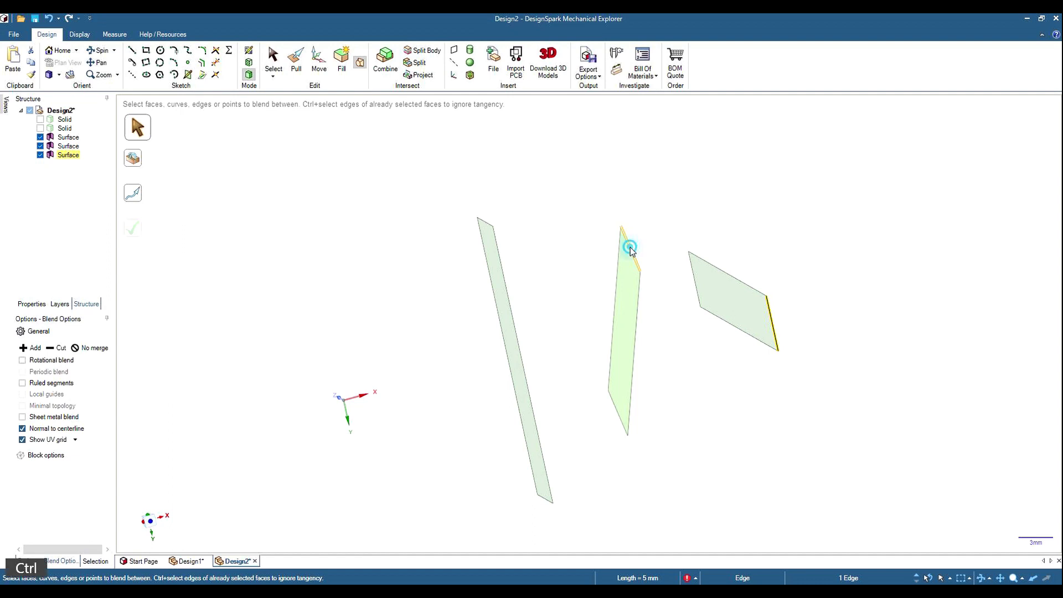
ctrl+click(631, 249)
ctrl+click(483, 221)
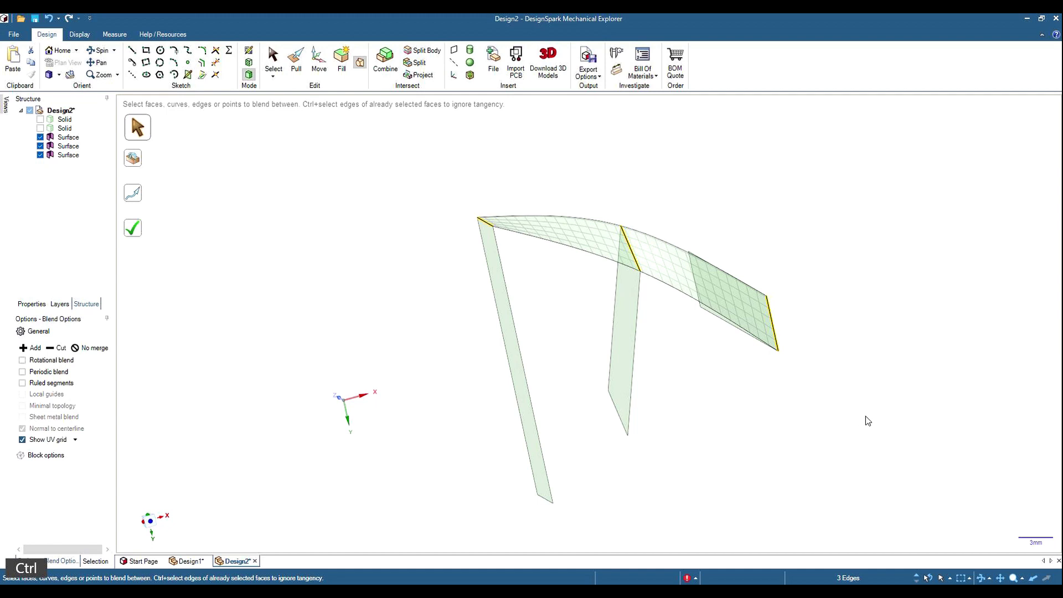
click(138, 231)
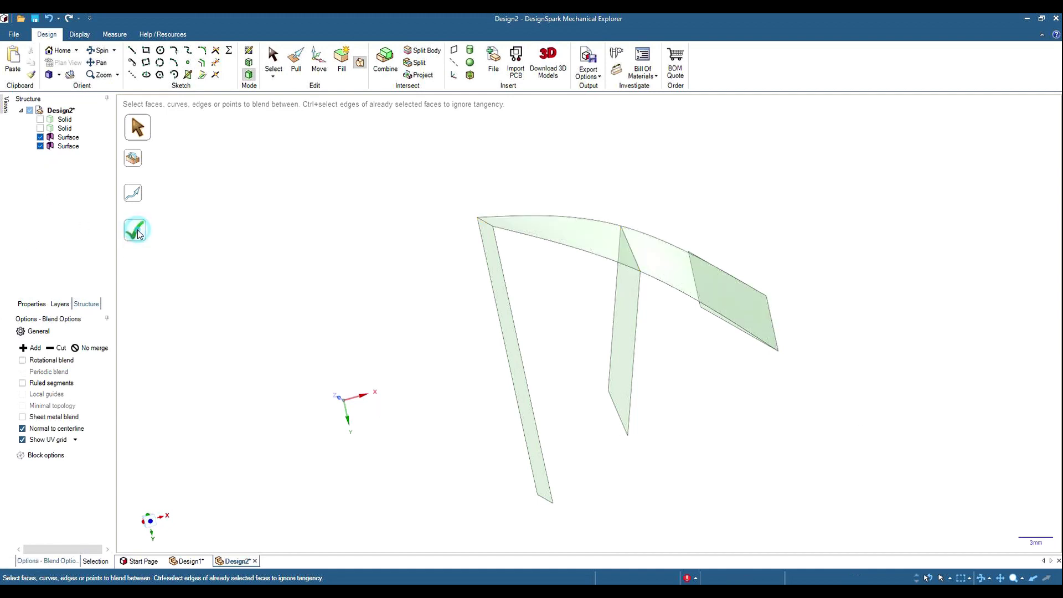
Blend a second curved surface through the lower edges of all three plates
middle_drag(822, 458, 827, 311)
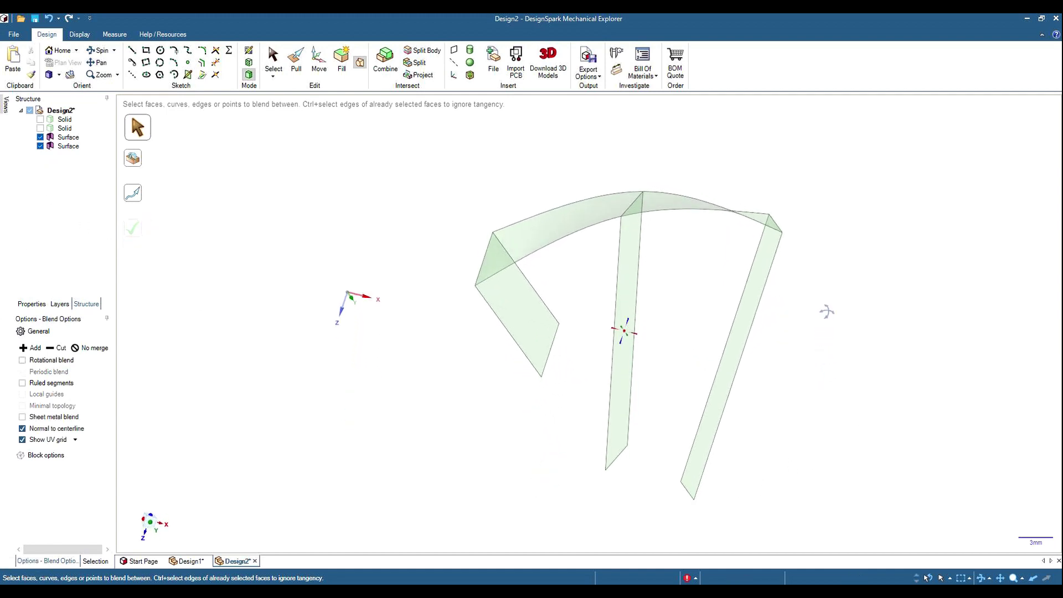
click(553, 354)
ctrl+click(623, 460)
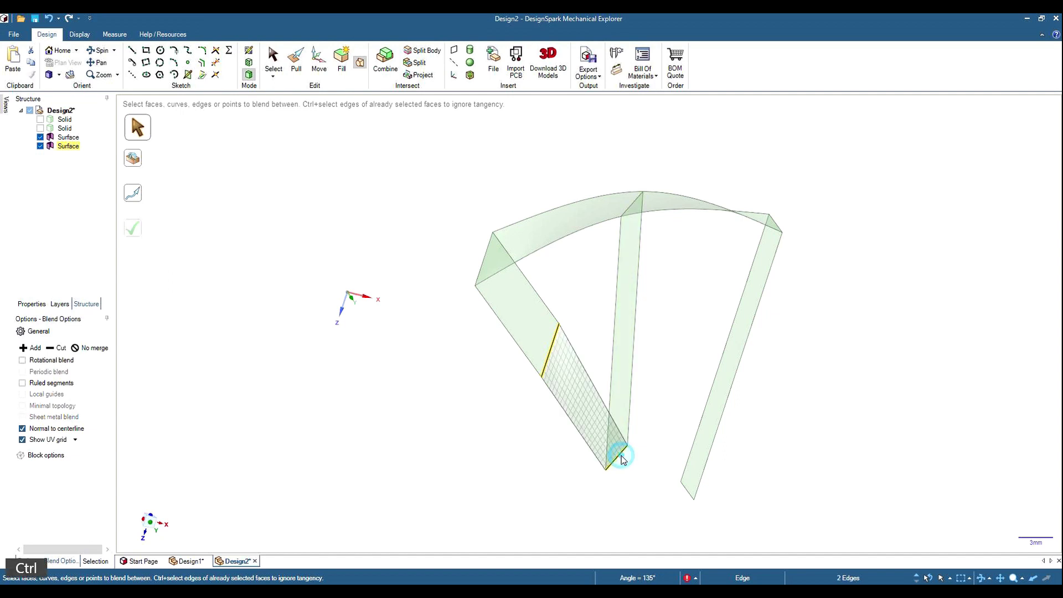
ctrl+click(683, 488)
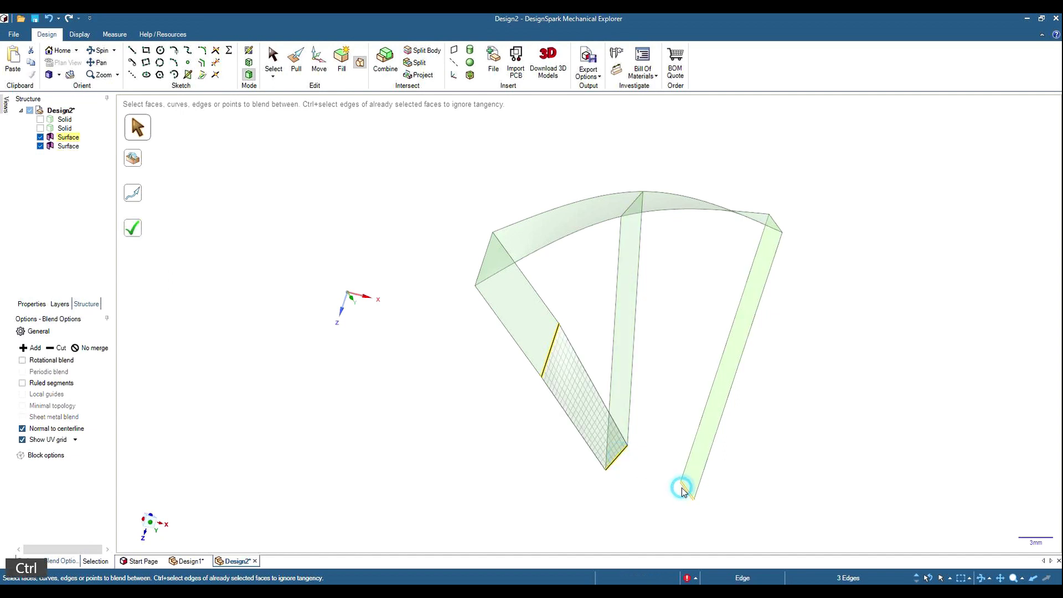
click(136, 235)
middle_drag(904, 344, 945, 382)
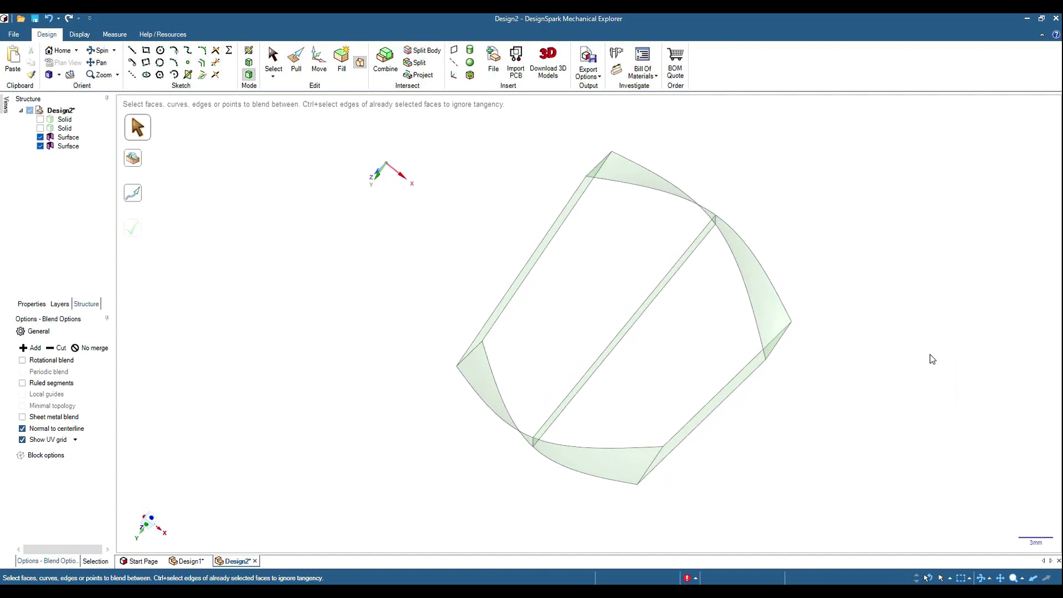
Blend a third surface across the three long 25 mm edges, including the diagonal middle one
click(545, 256)
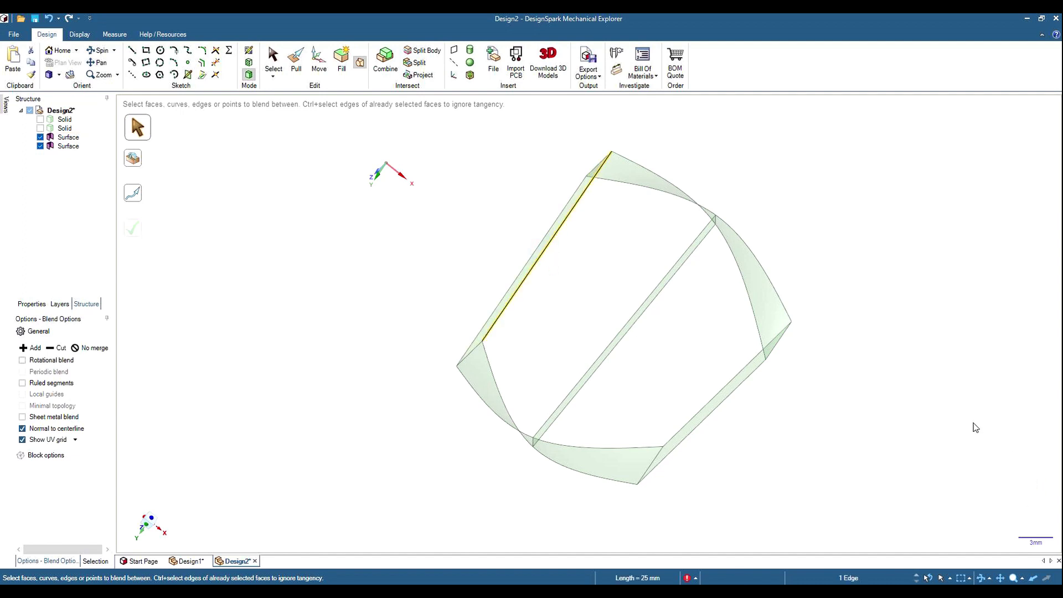
mouse_move(976, 427)
middle_down()
mouse_move(959, 404)
mouse_move(933, 423)
mouse_move(978, 452)
middle_up()
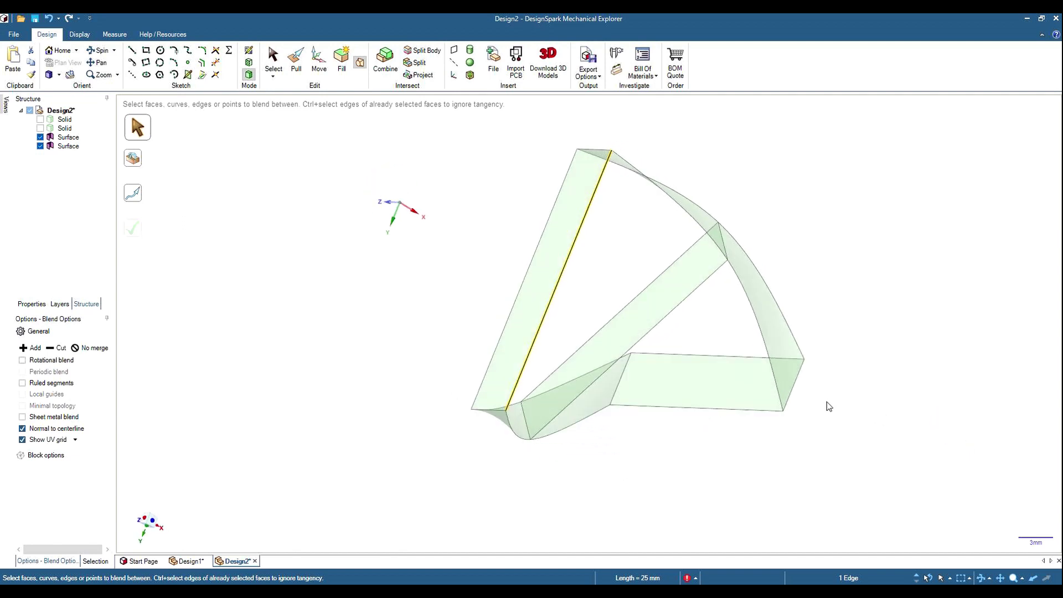
ctrl+click(639, 343)
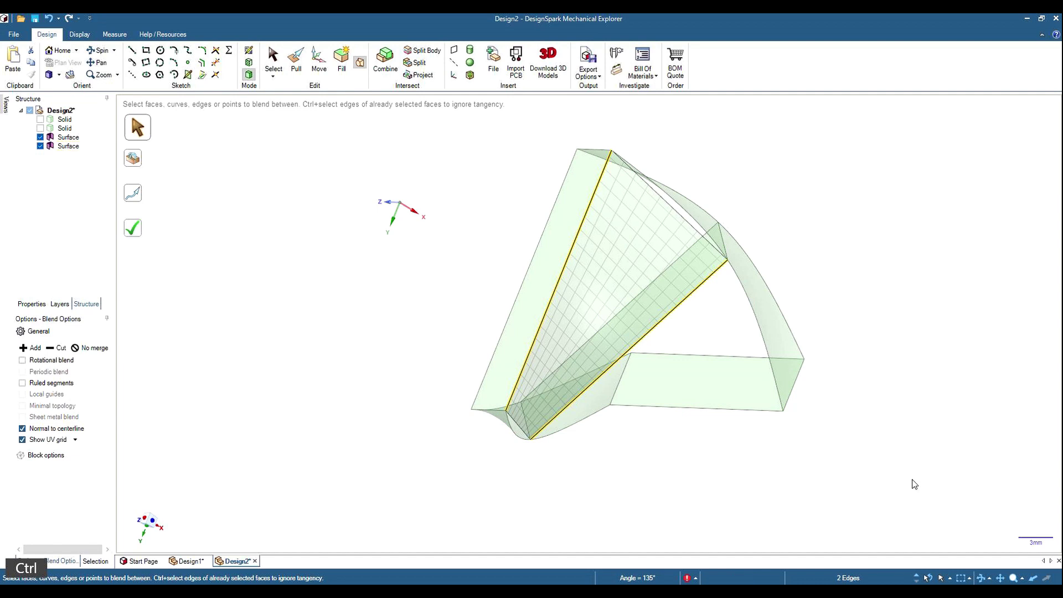
middle_drag(912, 485, 914, 398)
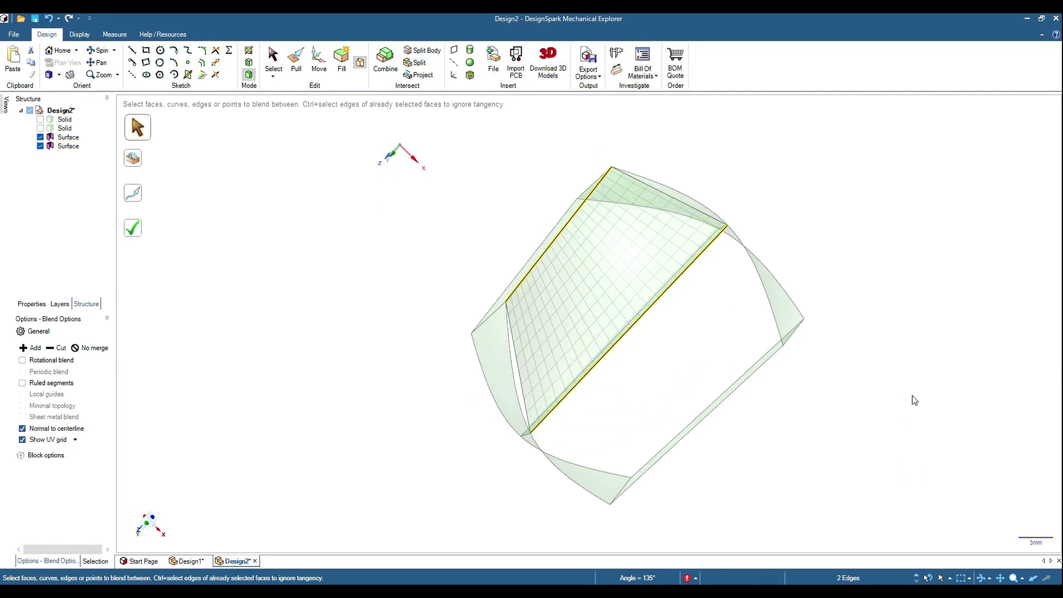
ctrl+click(695, 436)
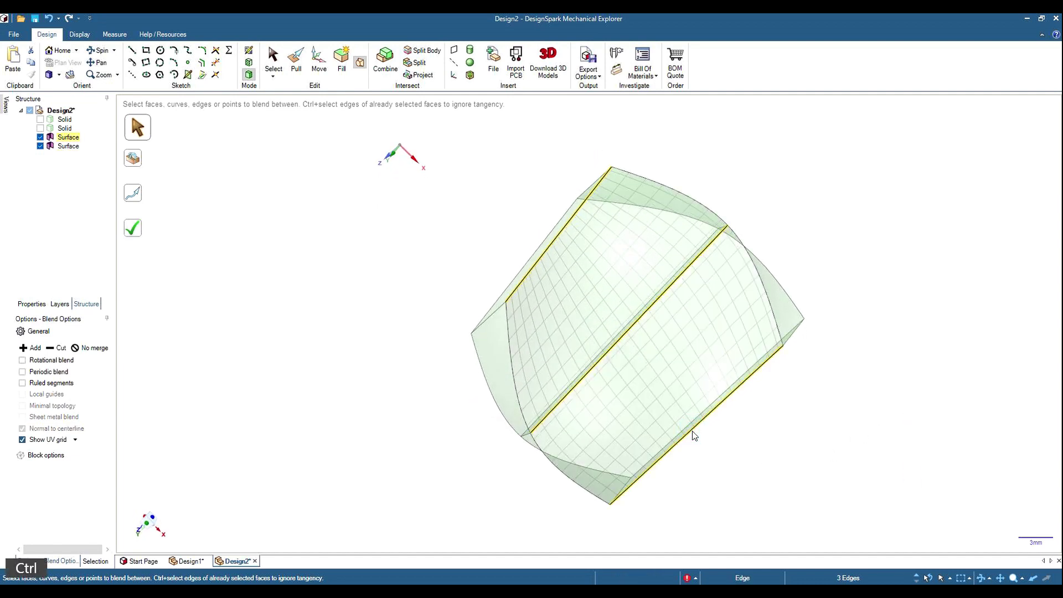
middle_drag(902, 372, 912, 416)
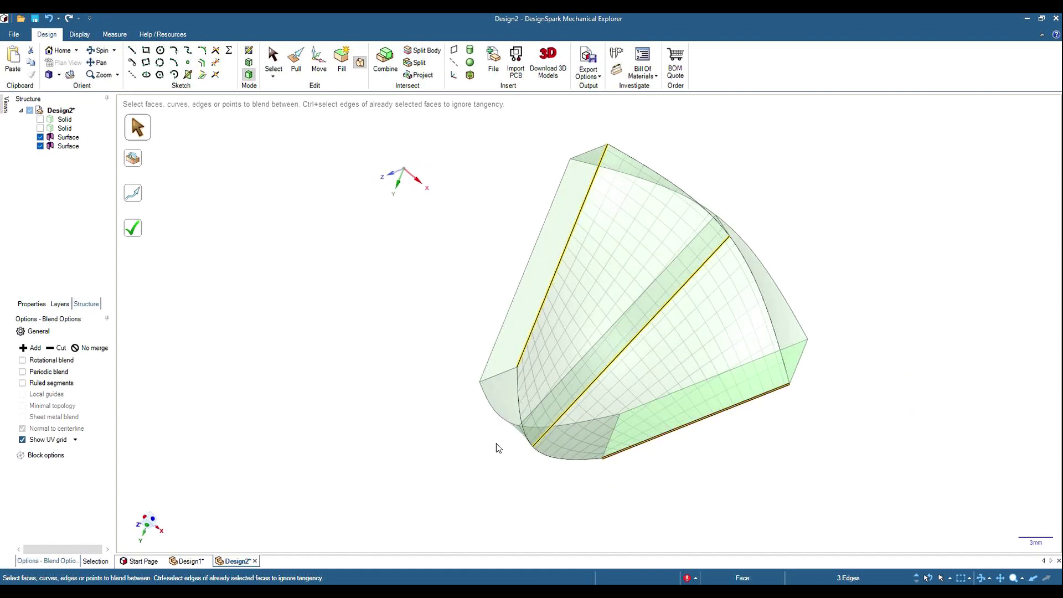
click(133, 228)
middle_drag(964, 314, 848, 467)
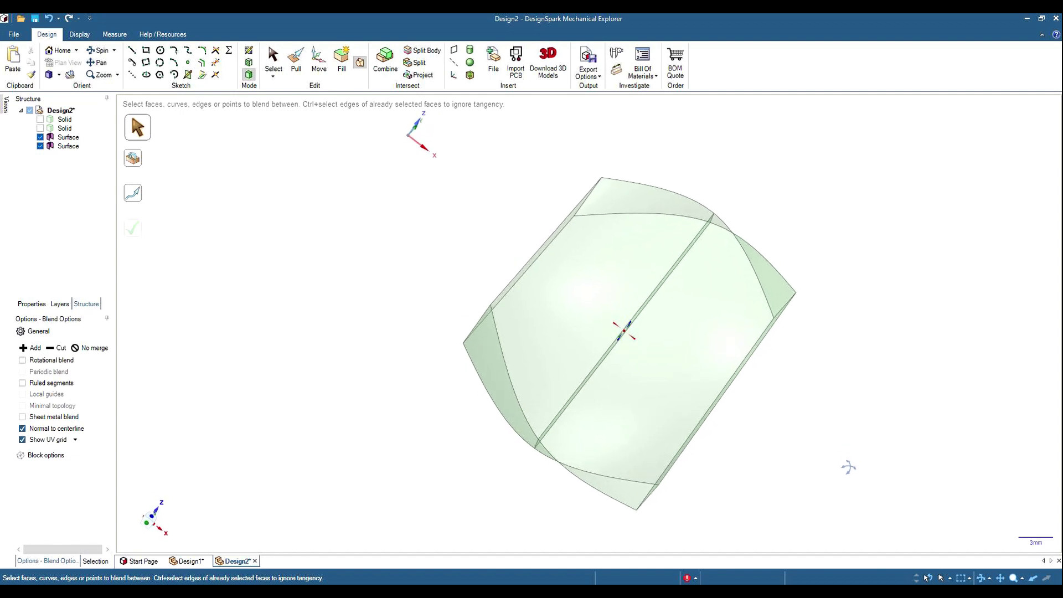
Blend the remaining long, middle and bottom edges to close the last side into a solid
click(548, 244)
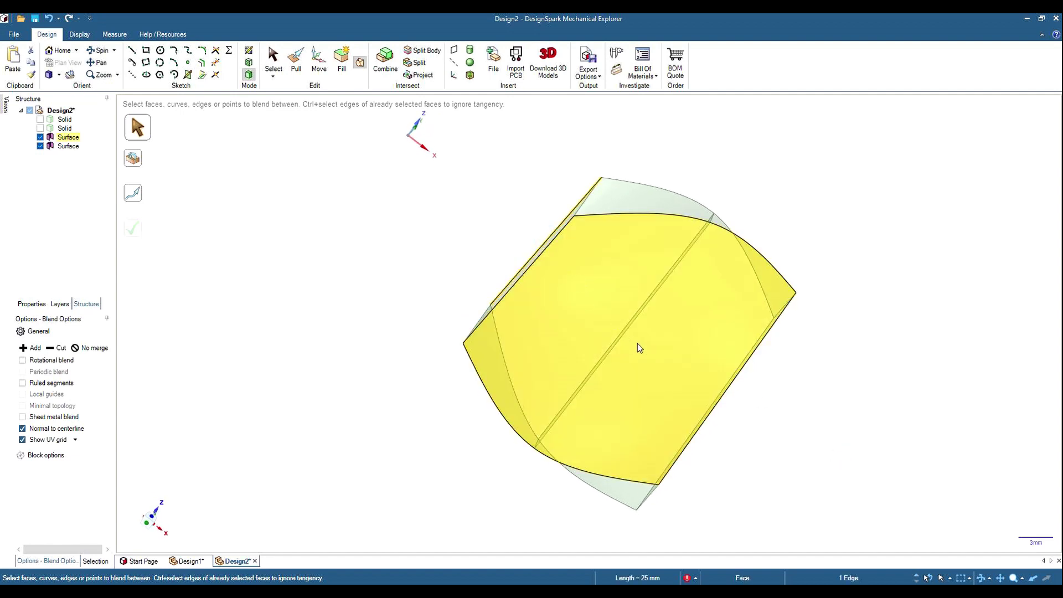
middle_drag(716, 382, 807, 444)
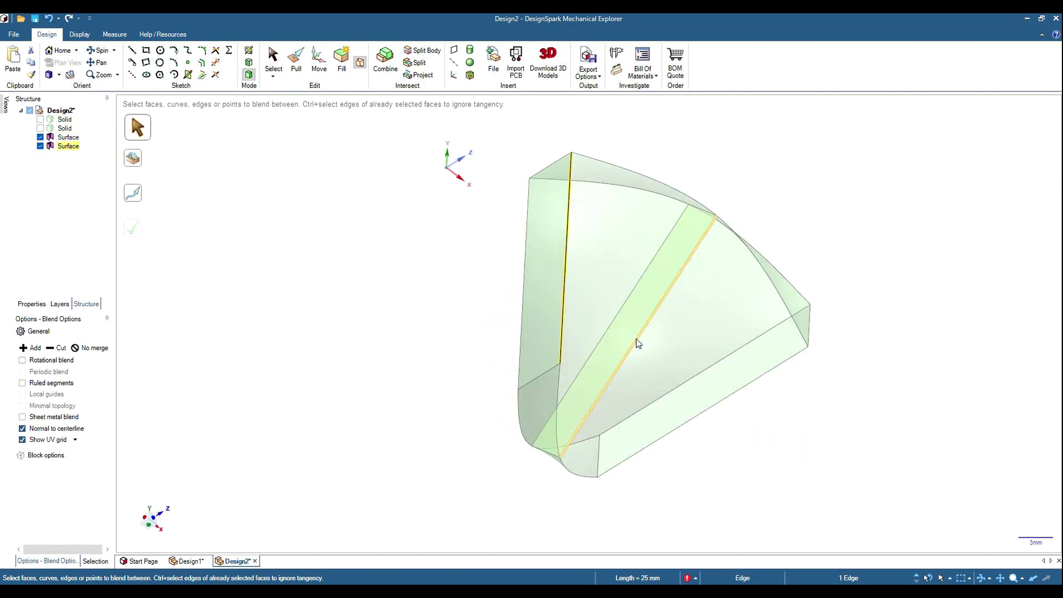
ctrl+click(637, 340)
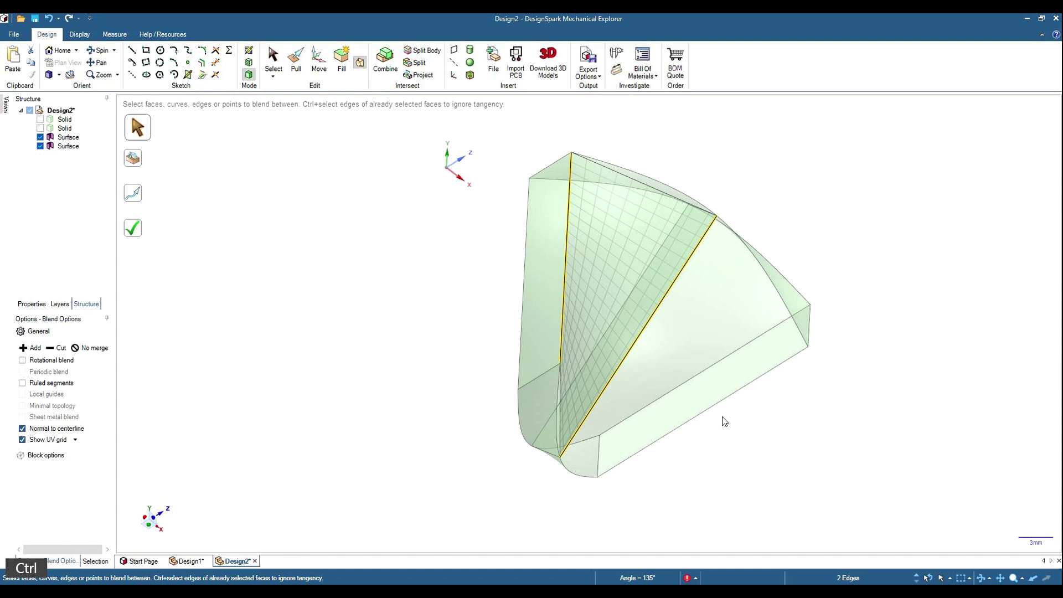
ctrl+click(713, 405)
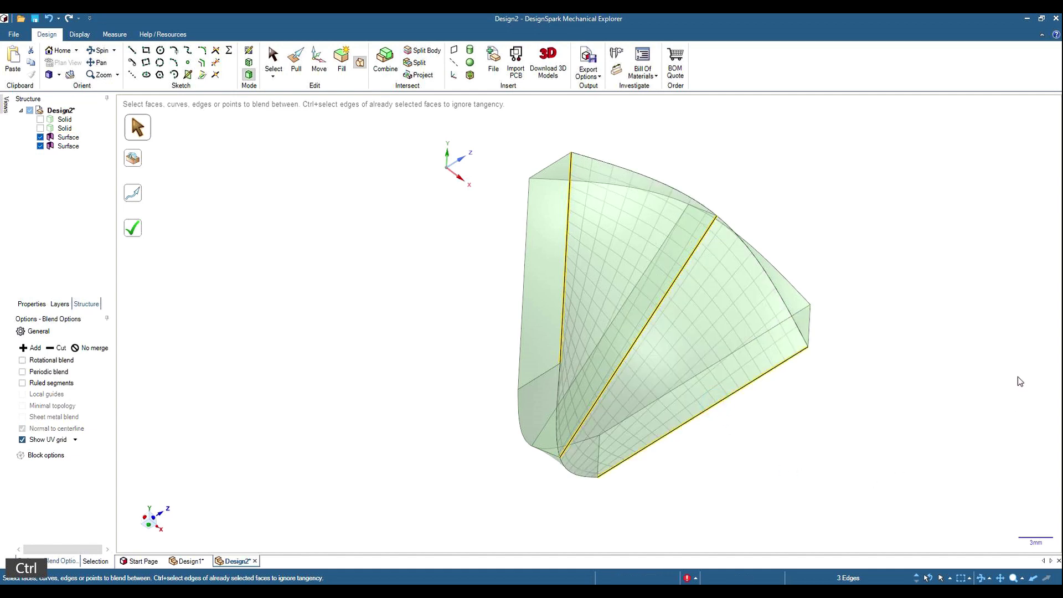
click(130, 230)
mouse_move(940, 276)
middle_down()
mouse_move(892, 432)
mouse_move(846, 475)
mouse_move(807, 487)
mouse_move(760, 481)
mouse_move(847, 404)
mouse_move(955, 421)
mouse_move(944, 451)
middle_up()
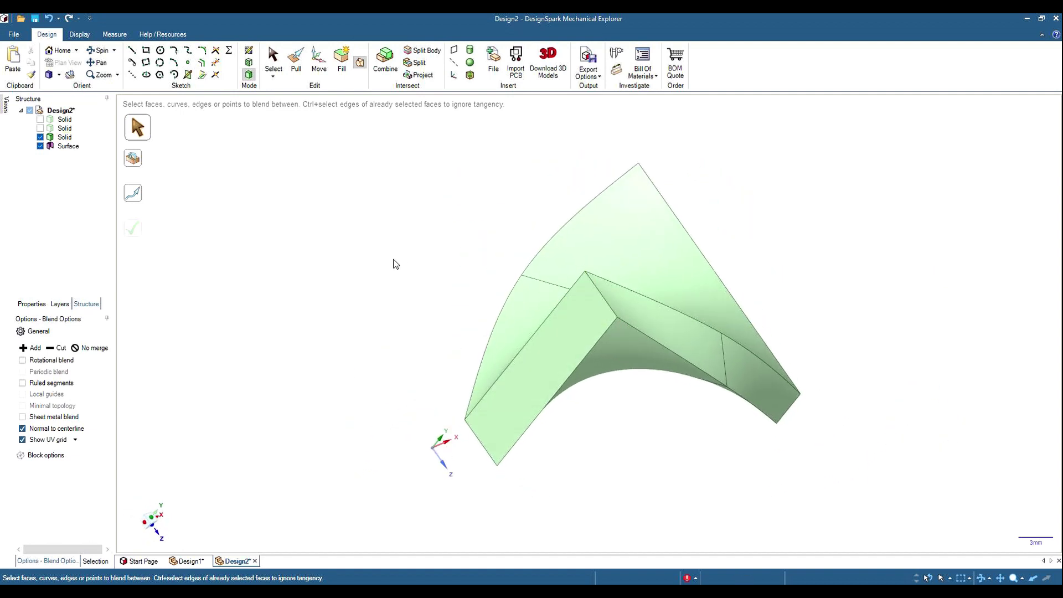
Delete the leftover 45° middle Surface from the Structure tree
right_click(64, 149)
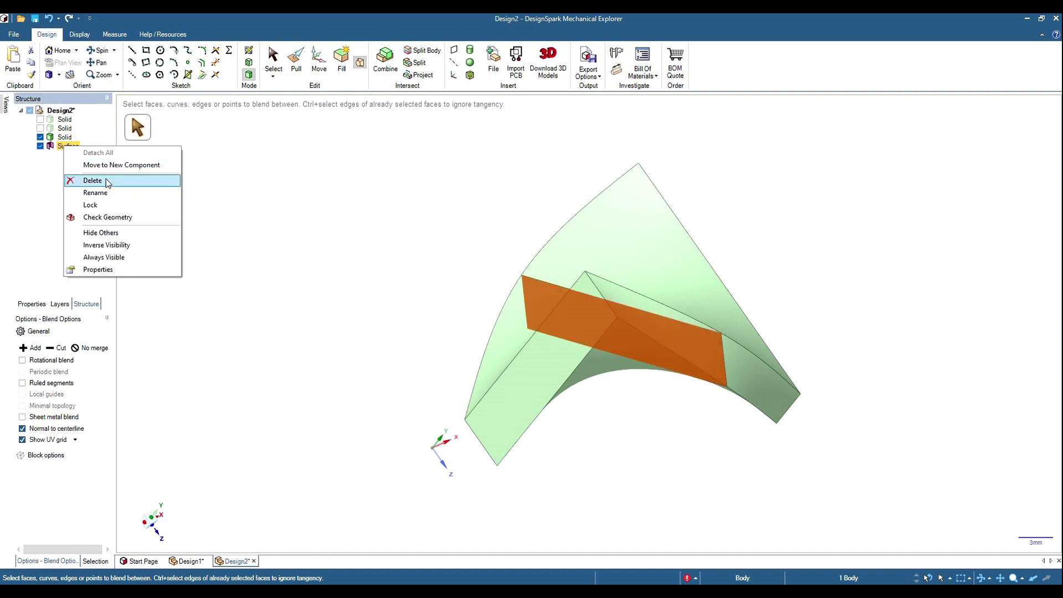
click(111, 182)
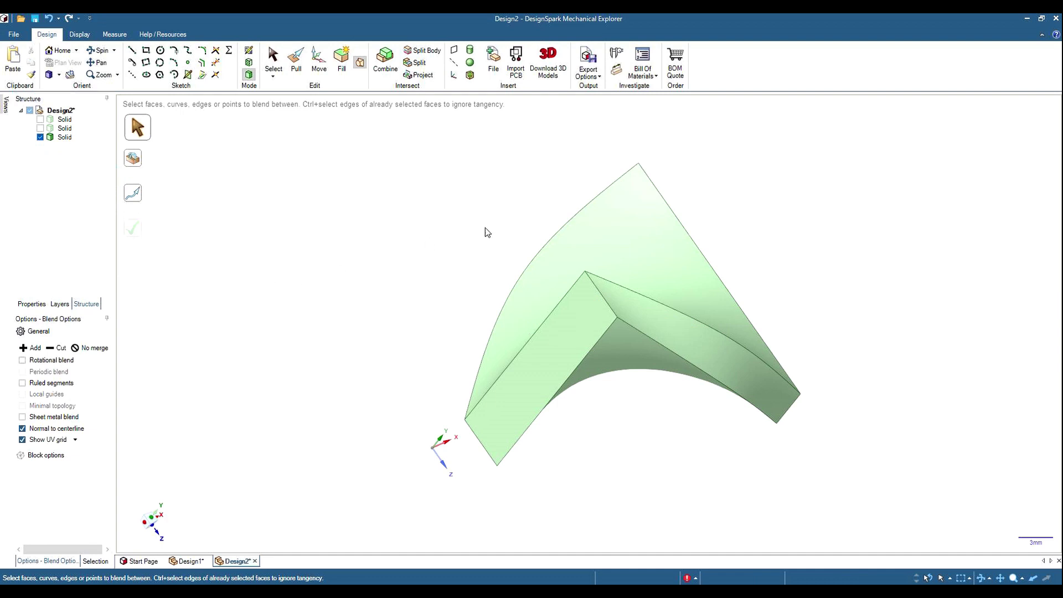
mouse_move(868, 245)
middle_down()
mouse_move(883, 323)
mouse_move(875, 380)
mouse_move(885, 353)
middle_up()
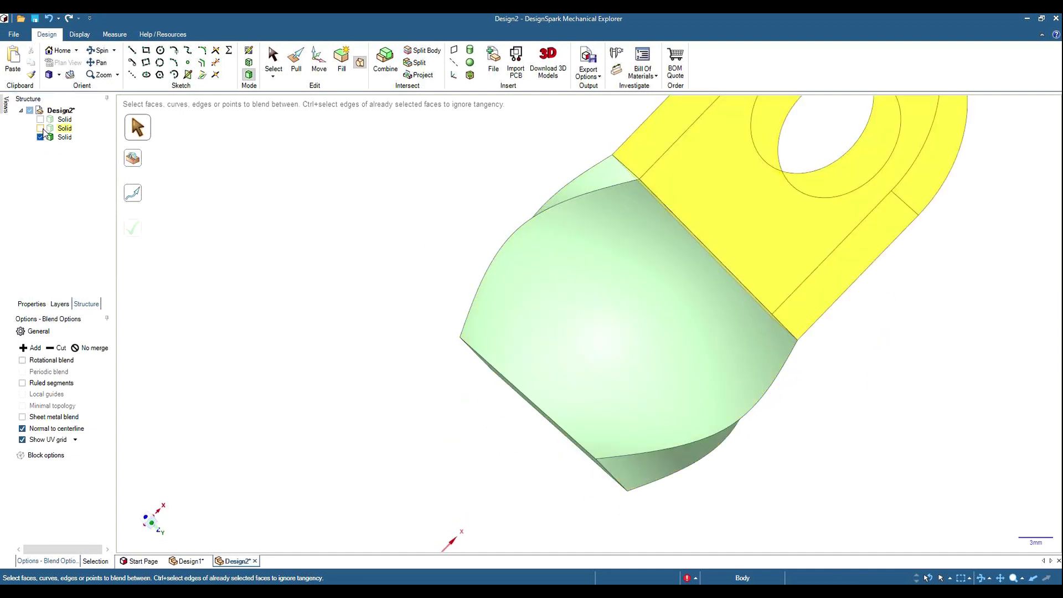
Show the hidden second Solid again and inspect how the twisted neck joins the eyes
click(40, 128)
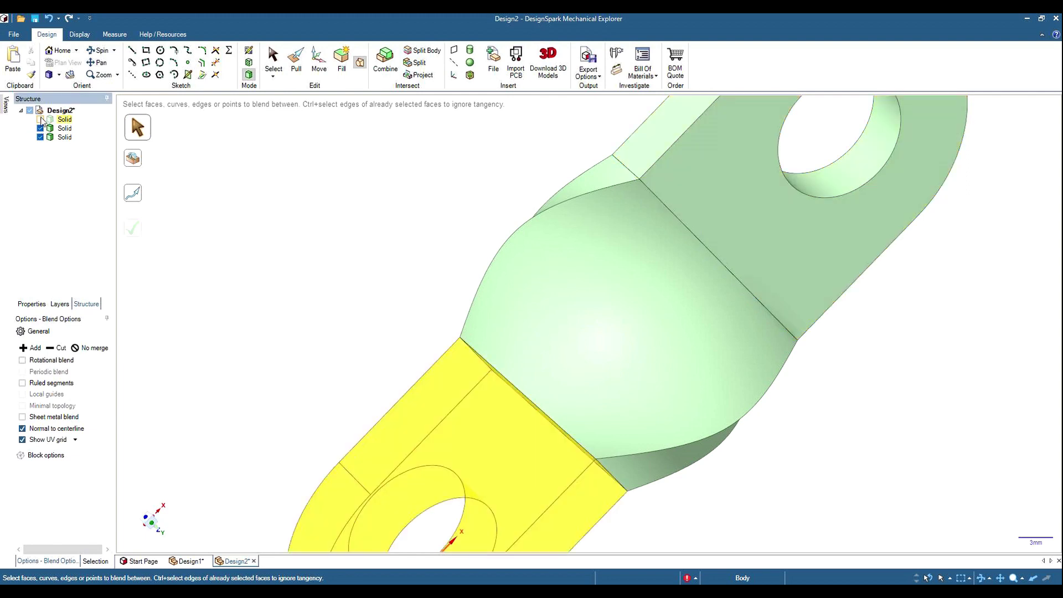
mouse_move(952, 433)
middle_down()
mouse_move(886, 442)
mouse_move(880, 368)
mouse_move(904, 373)
mouse_move(907, 351)
mouse_move(853, 301)
mouse_move(862, 299)
mouse_move(835, 268)
mouse_move(835, 316)
mouse_move(869, 347)
middle_up()
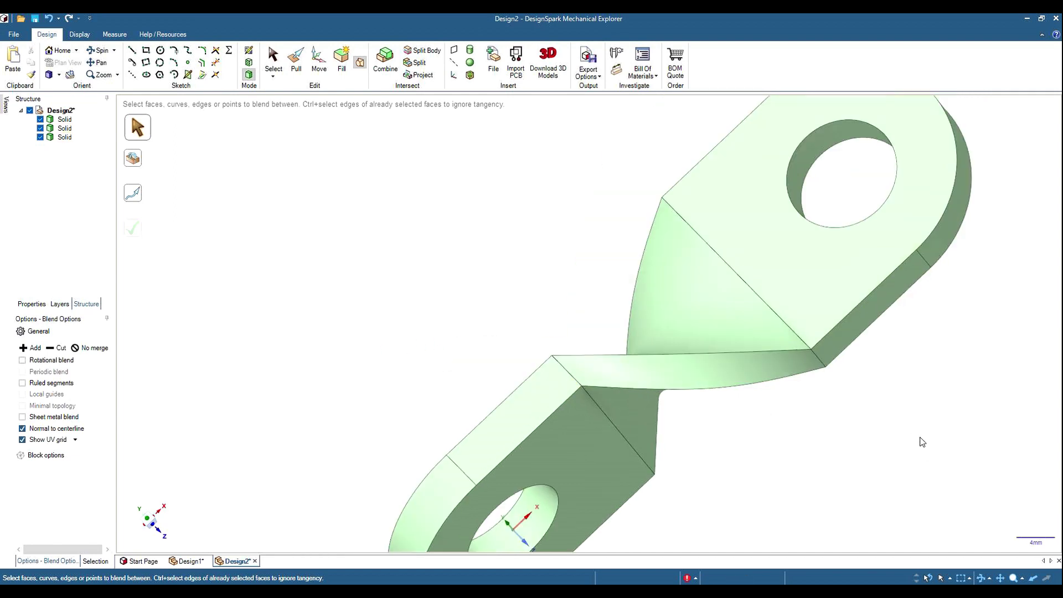
mouse_move(922, 443)
middle_down()
mouse_move(874, 399)
mouse_move(874, 366)
mouse_move(857, 358)
mouse_move(894, 377)
middle_up()
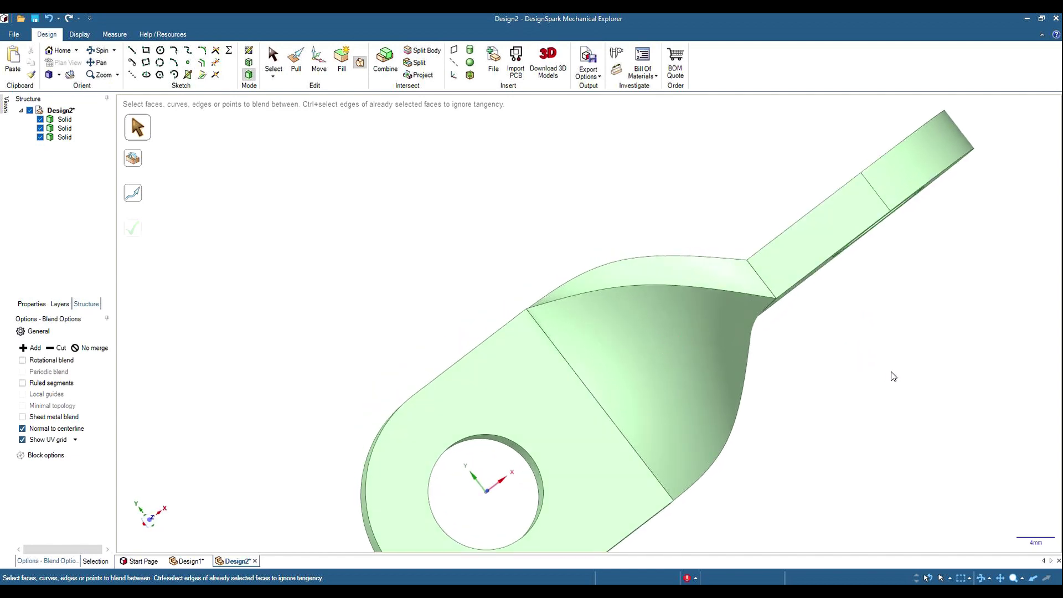
Sketch a 22 mm by 10 mm rectangle on the arm face, centred on the edge midpoint
click(145, 51)
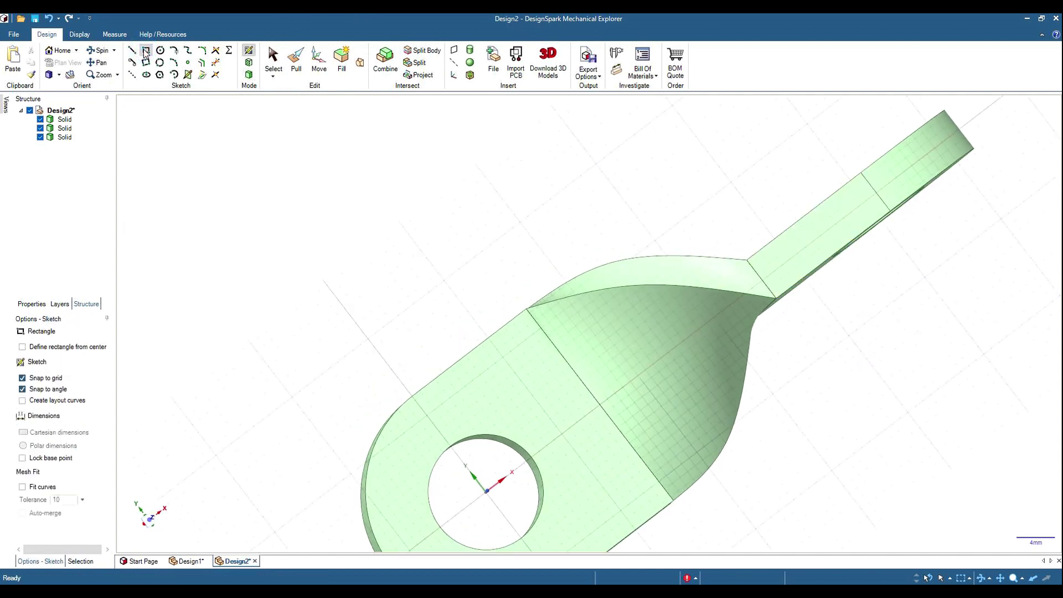
click(809, 248)
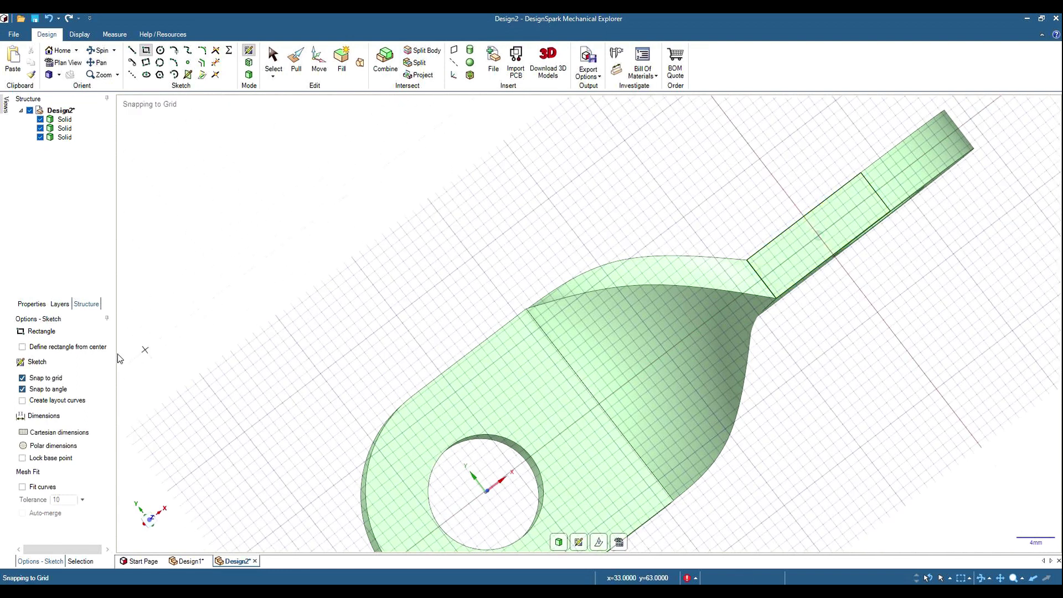
click(22, 348)
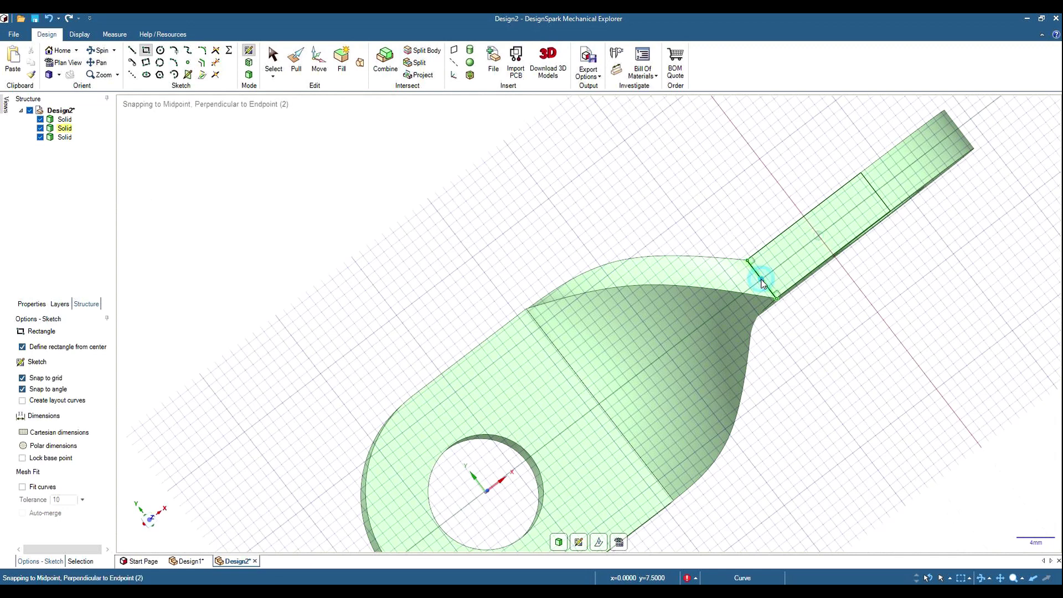
click(761, 280)
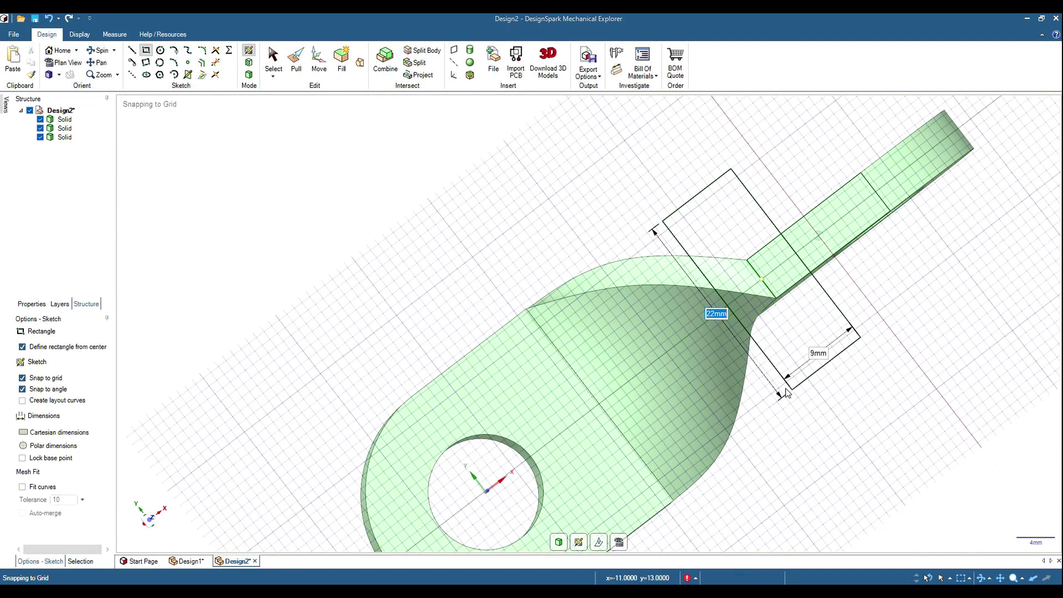
key(Tab)
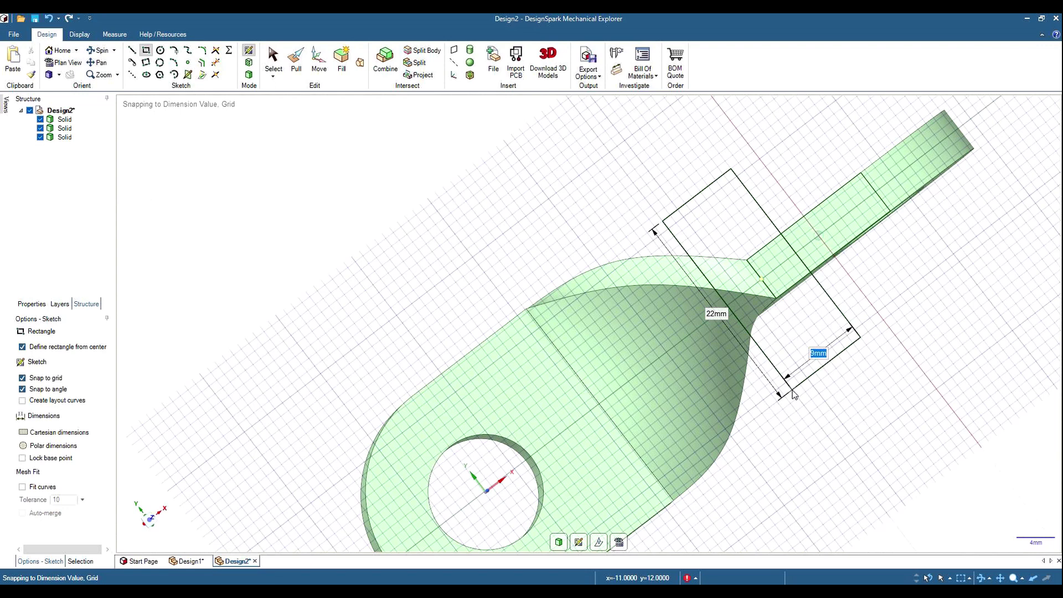
text(10)
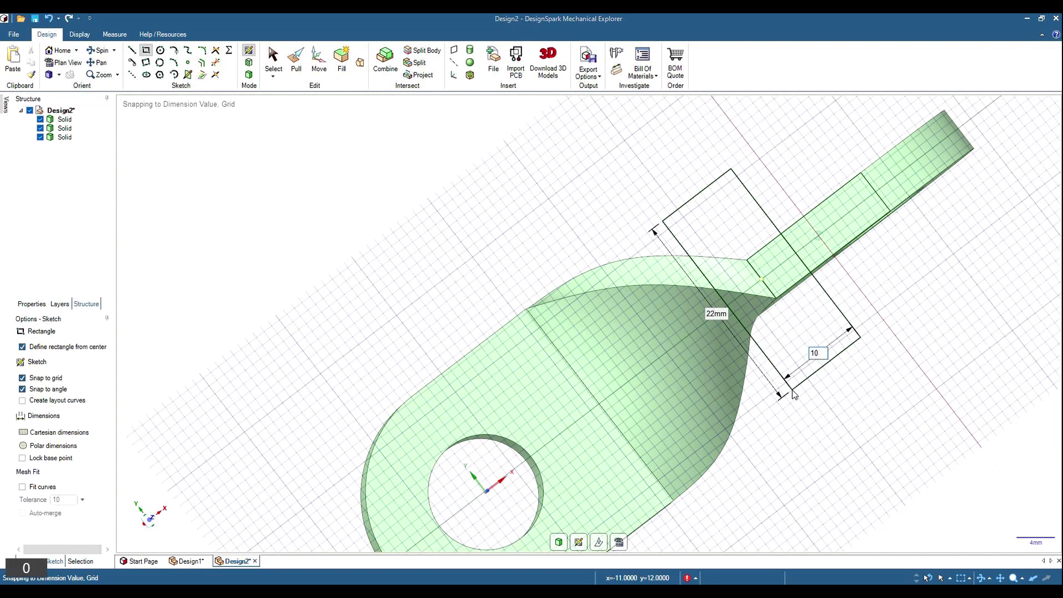
key(Return)
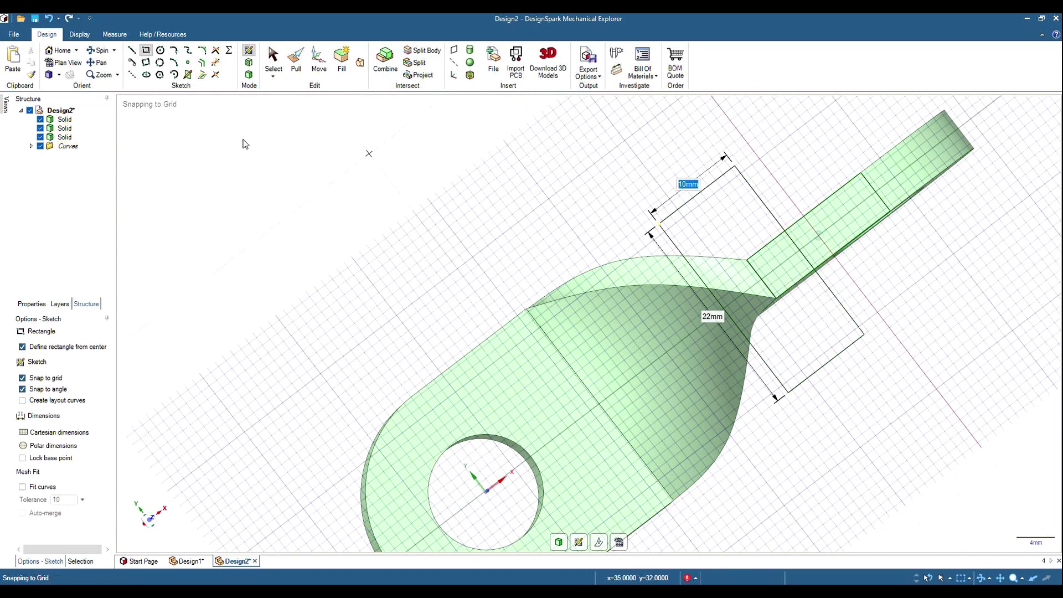
Pull-cut through the arm at the rectangle, separating the far eye plate from the neck
click(297, 60)
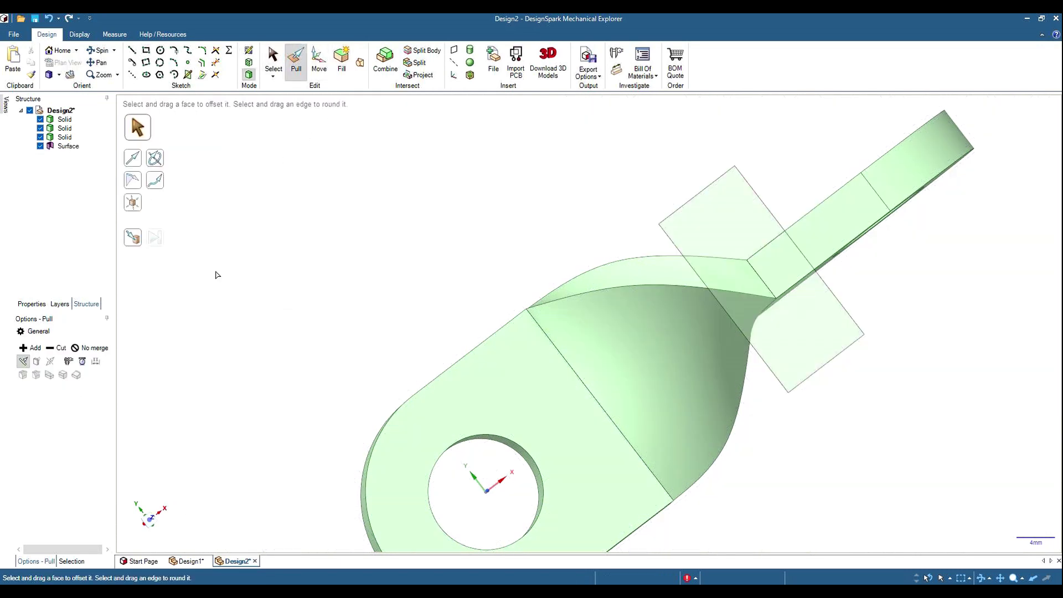
click(59, 349)
click(731, 223)
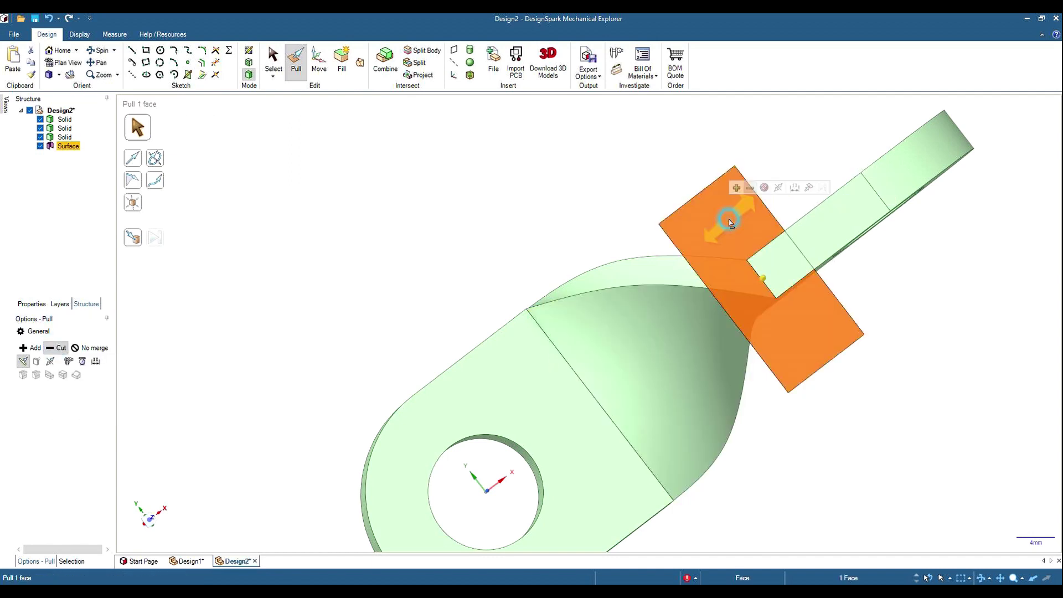
click(767, 254)
key(ctrl)
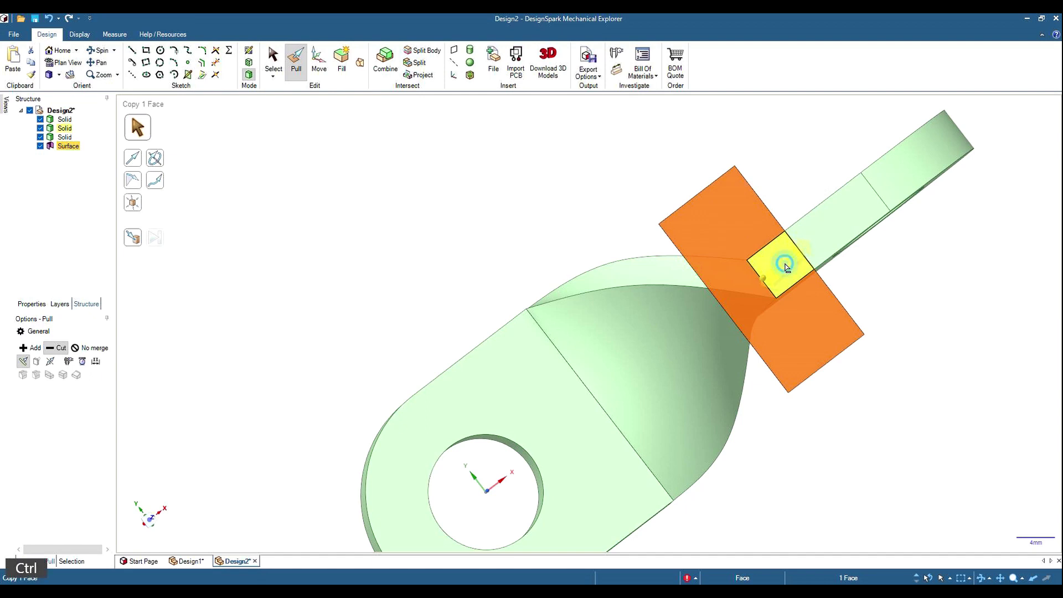
ctrl+click(787, 266)
middle_drag(944, 464, 856, 481)
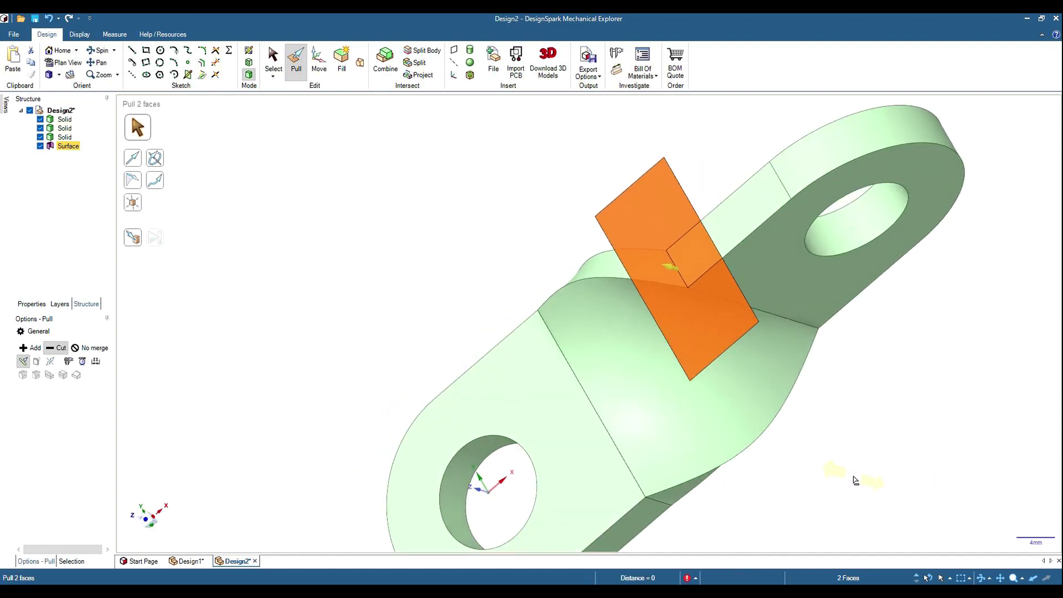
drag(671, 267, 883, 337)
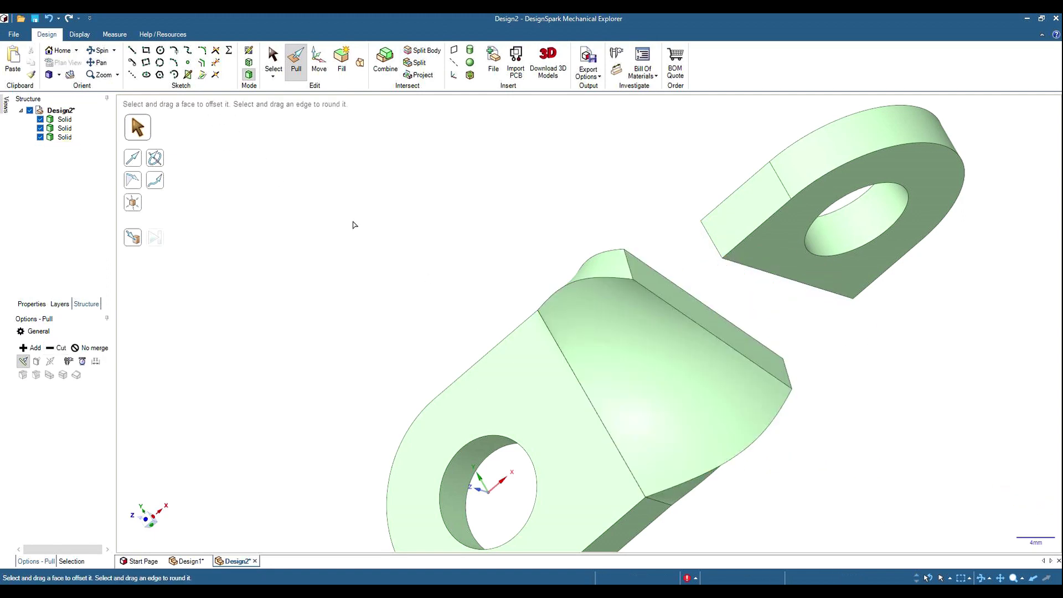
middle_drag(353, 164, 388, 255)
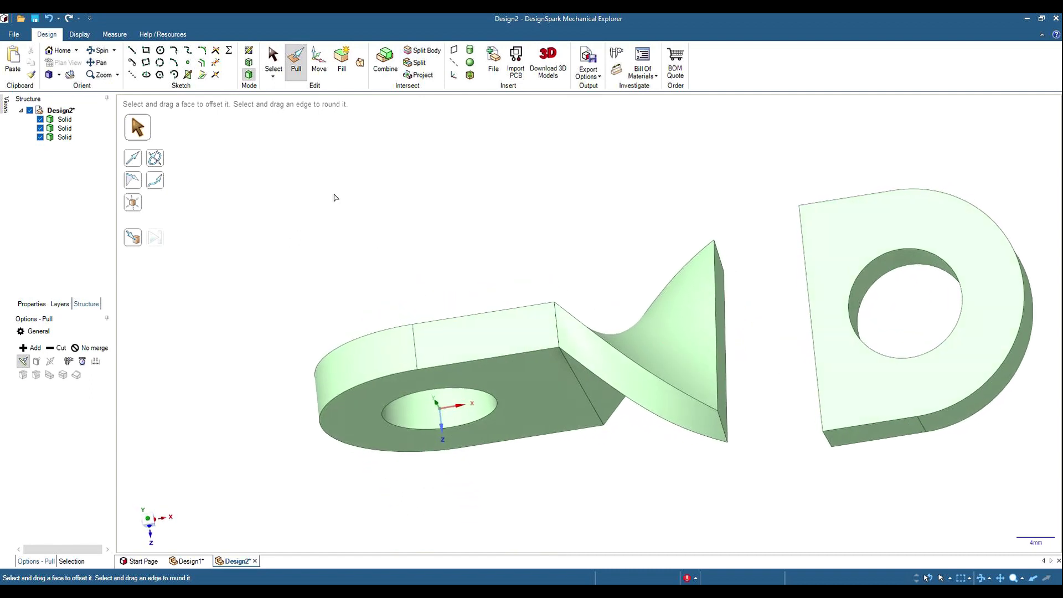
Sketch a 10 mm by 20 mm rectangle centred on the edge midpoint beside the twist
click(249, 52)
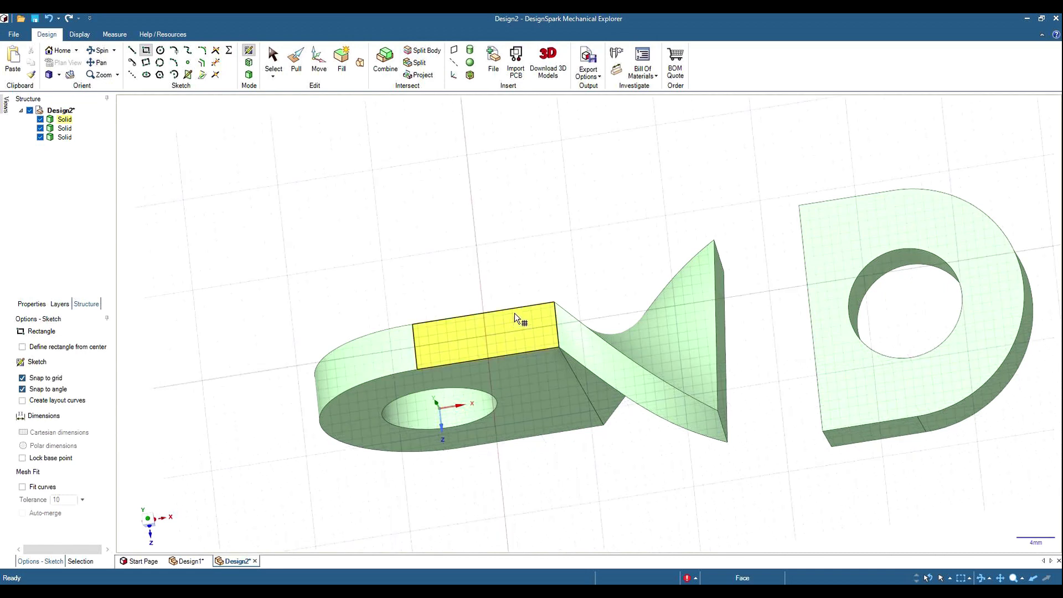
click(514, 329)
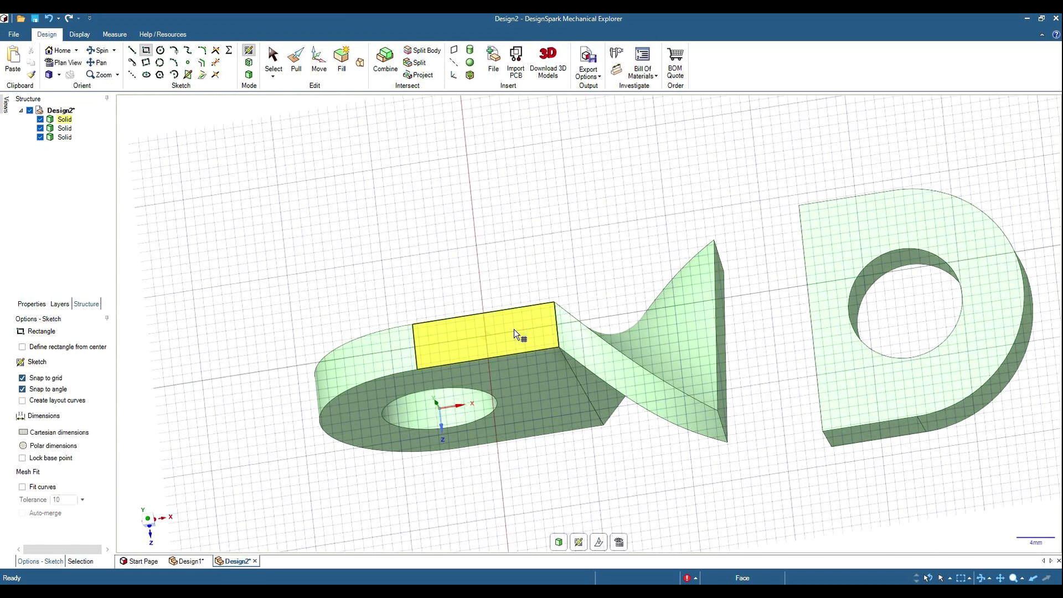
click(22, 348)
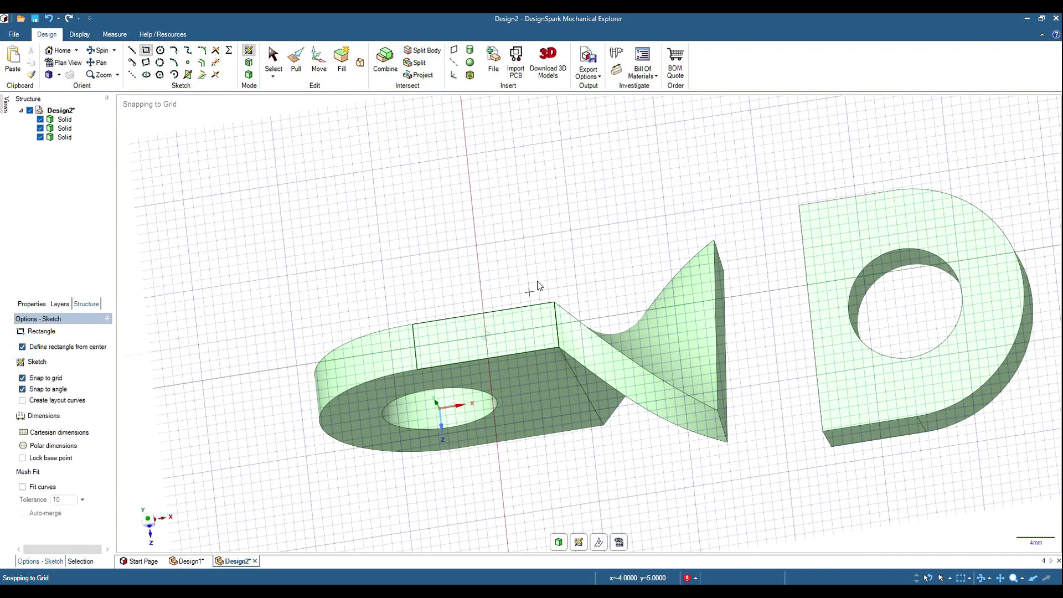
click(558, 328)
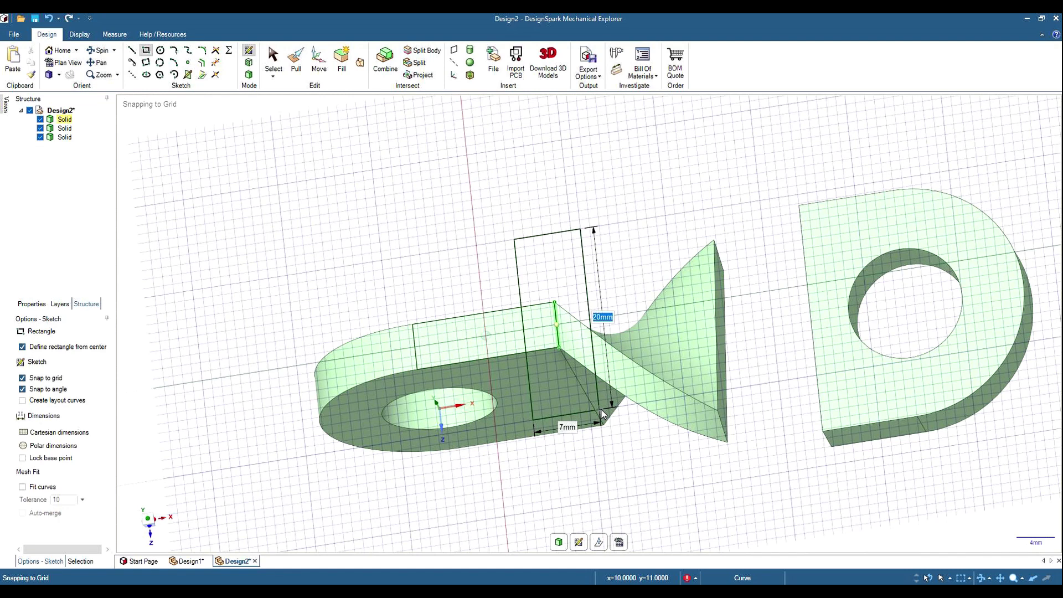
key(Caps_Lock)
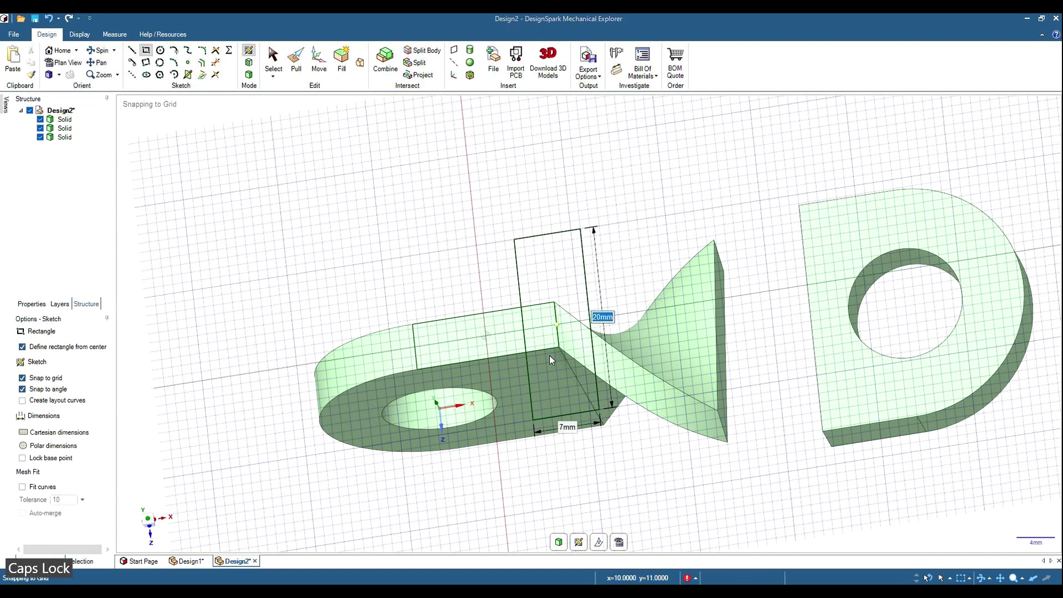
key(Caps_Lock)
key(Tab)
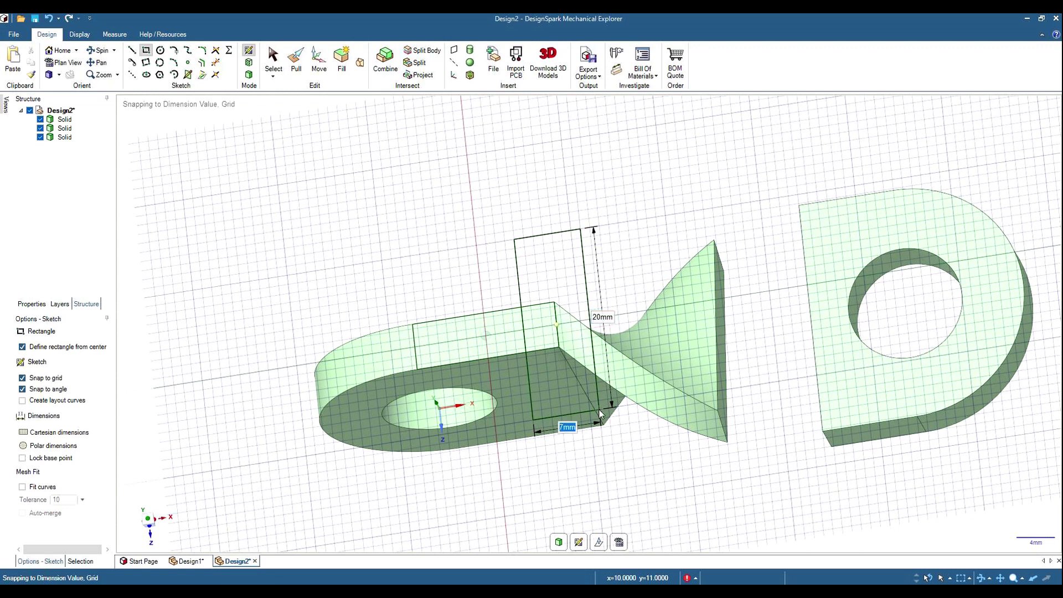
text(10)
key(Return)
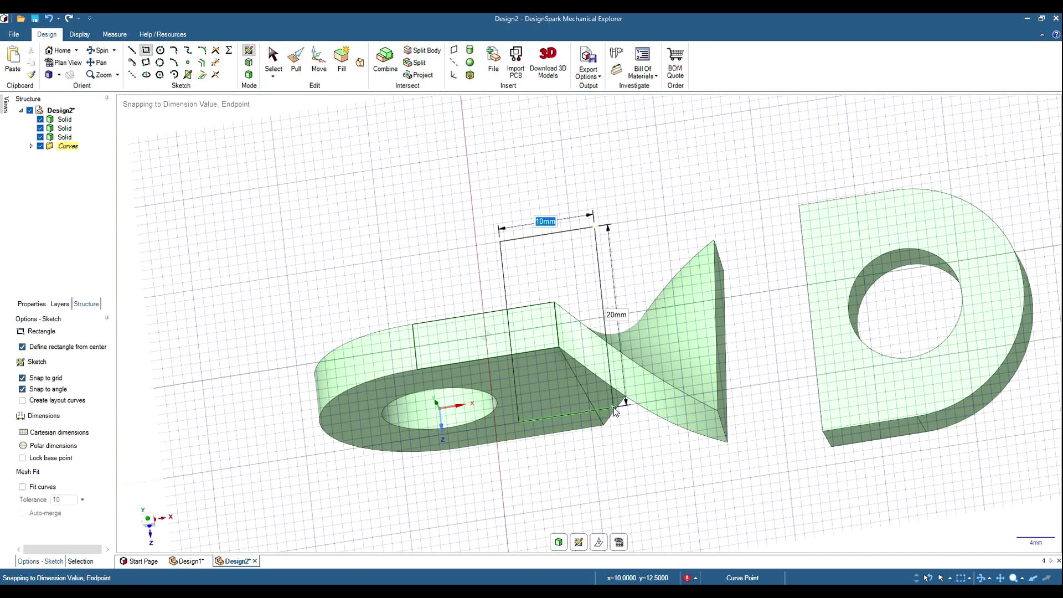
Pull-cut down through the rectangle to separate the near eye from the twisted neck
click(296, 60)
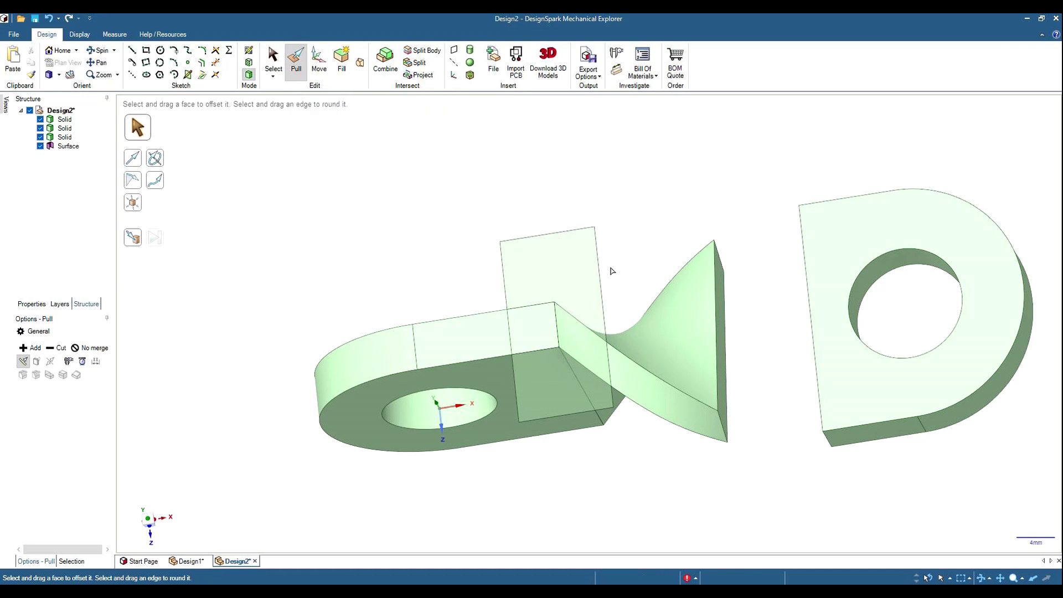
click(566, 261)
click(566, 261)
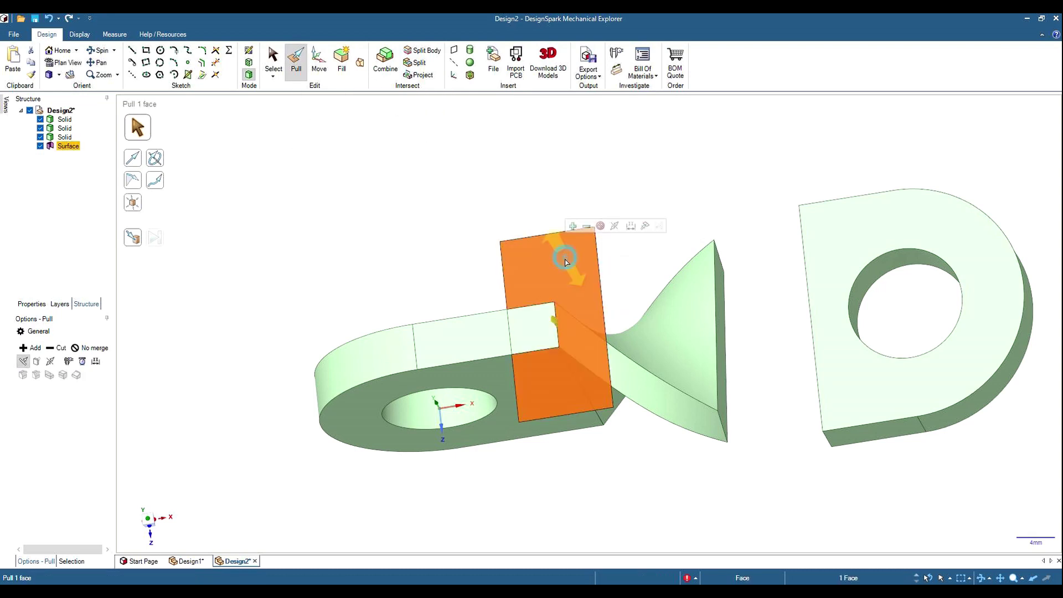
ctrl+click(530, 328)
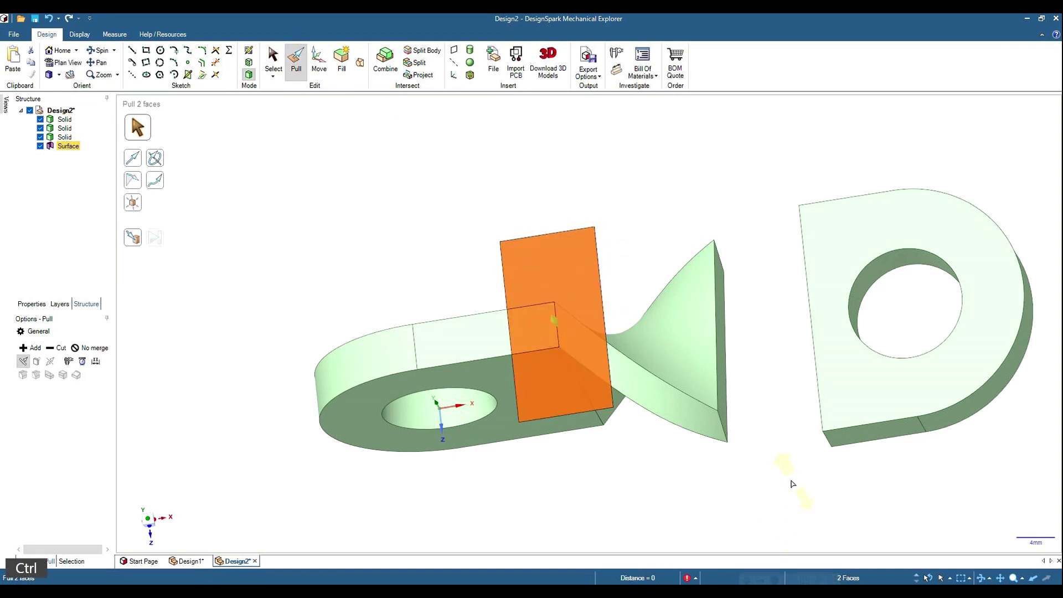
click(52, 349)
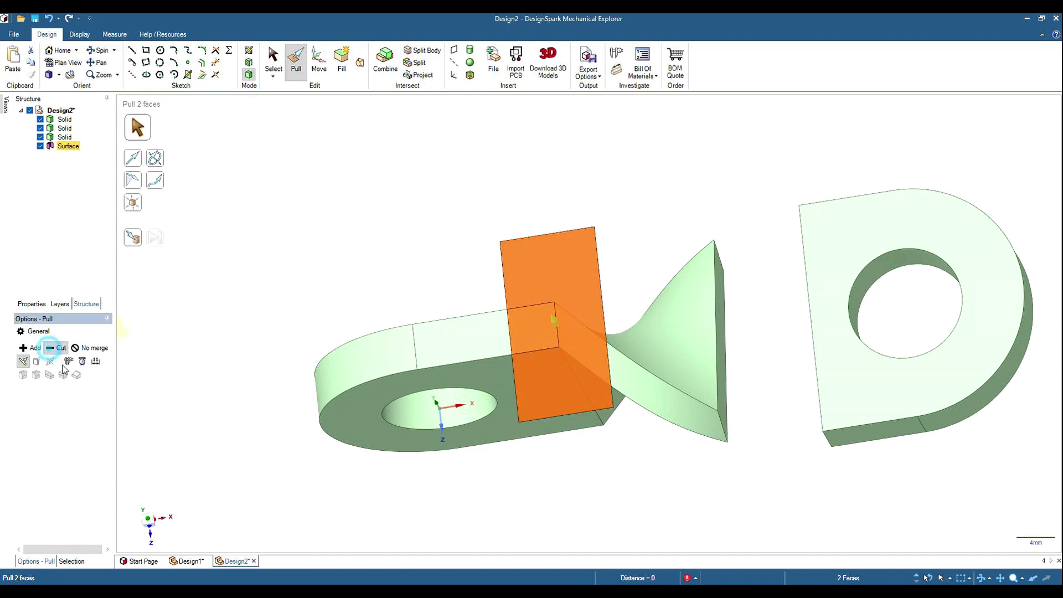
middle_drag(772, 482, 788, 387)
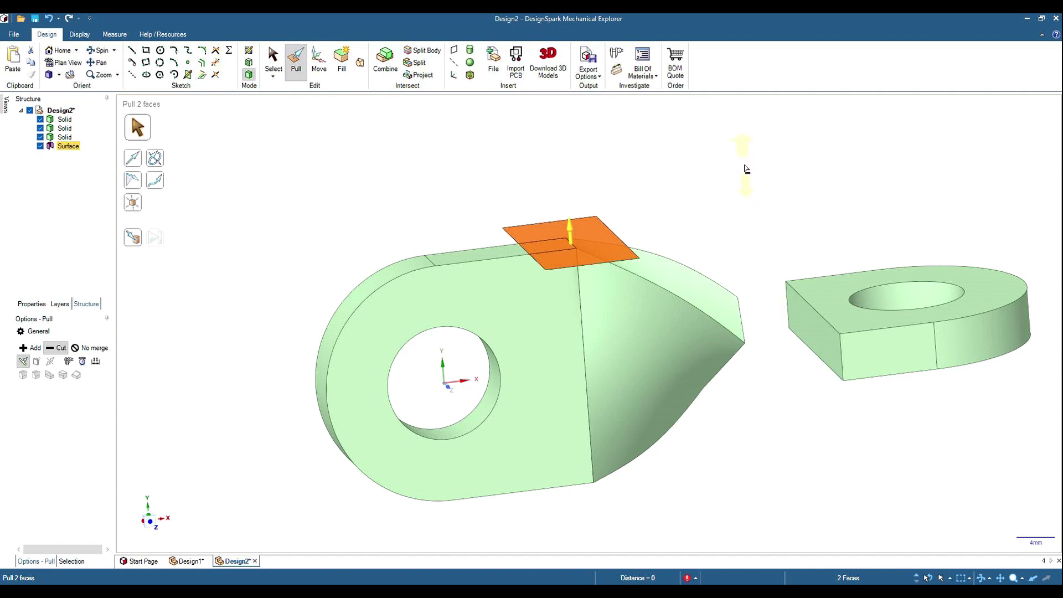
drag(756, 162, 745, 442)
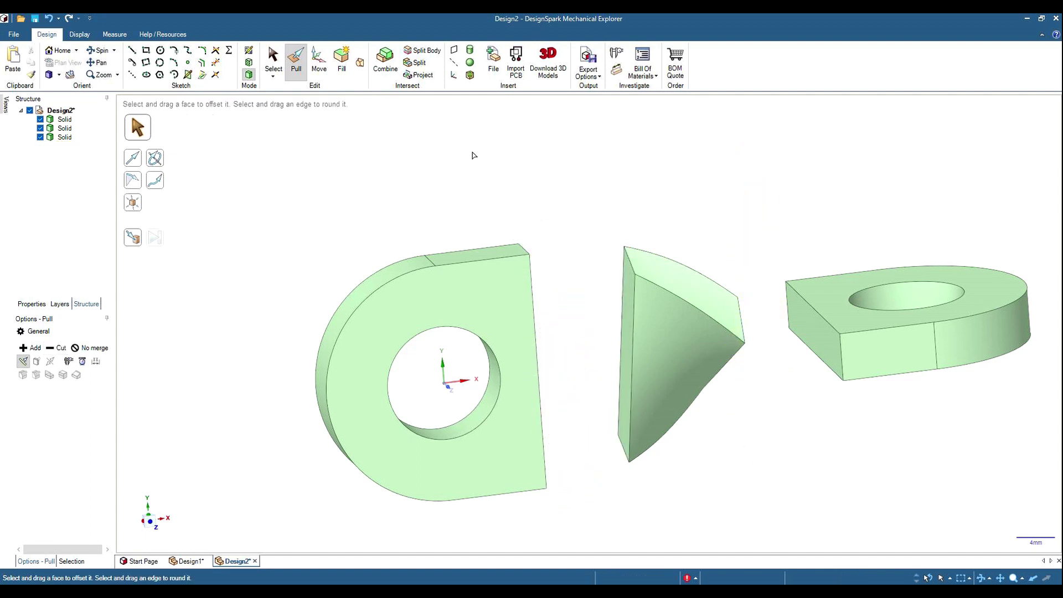
Blend the right eye's flat end face to the middle piece's end face
click(360, 64)
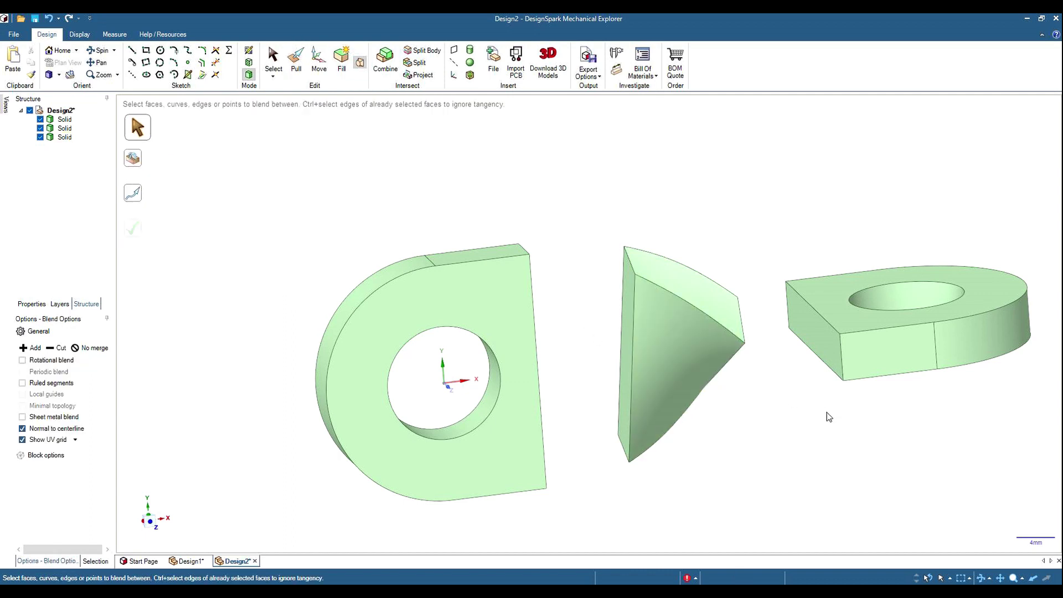
middle_drag(834, 442, 825, 419)
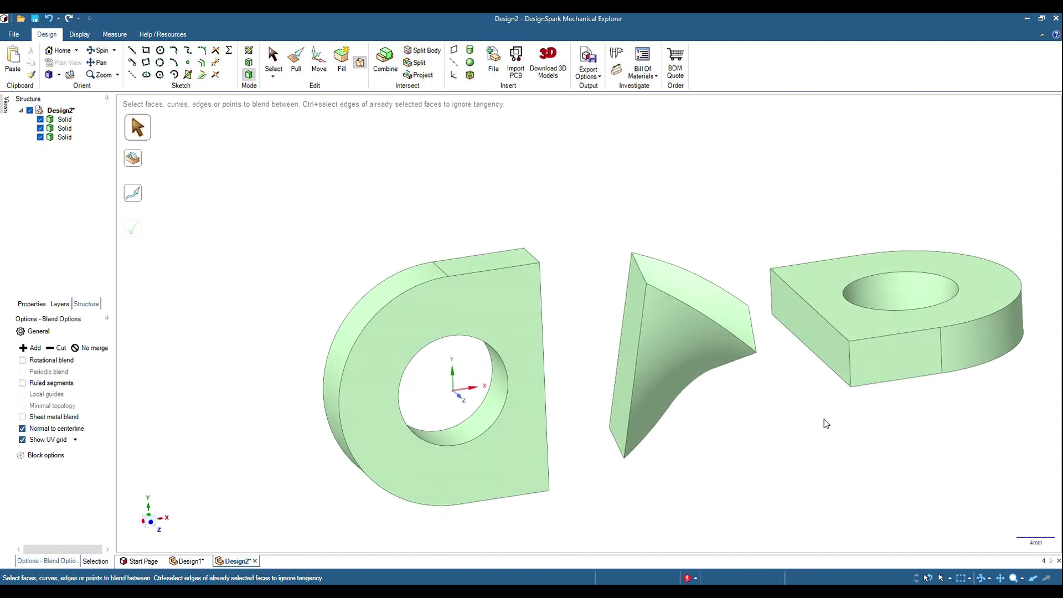
click(822, 331)
middle_drag(971, 446, 890, 465)
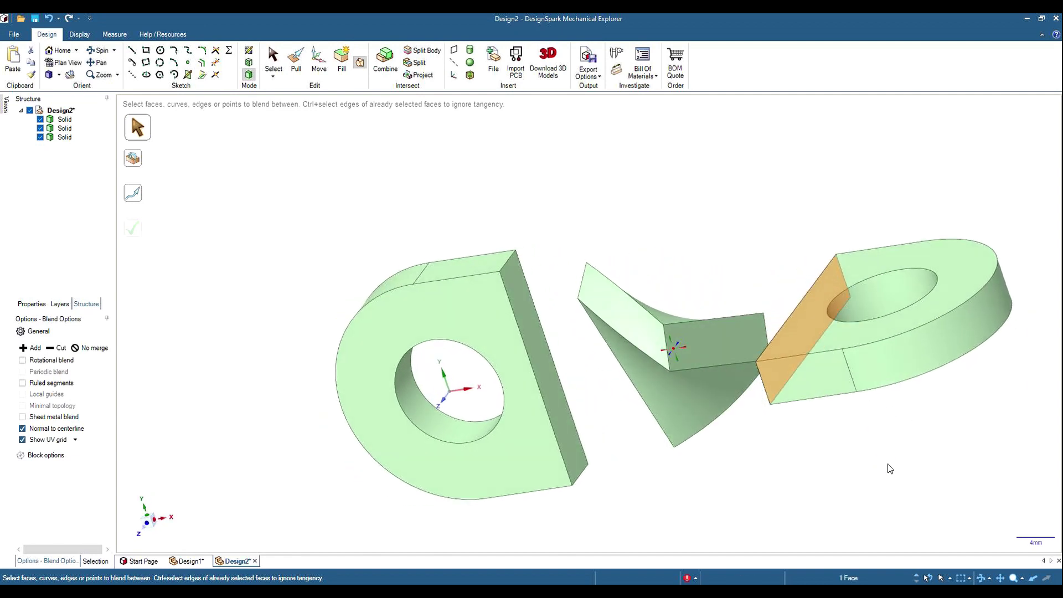
ctrl+click(707, 341)
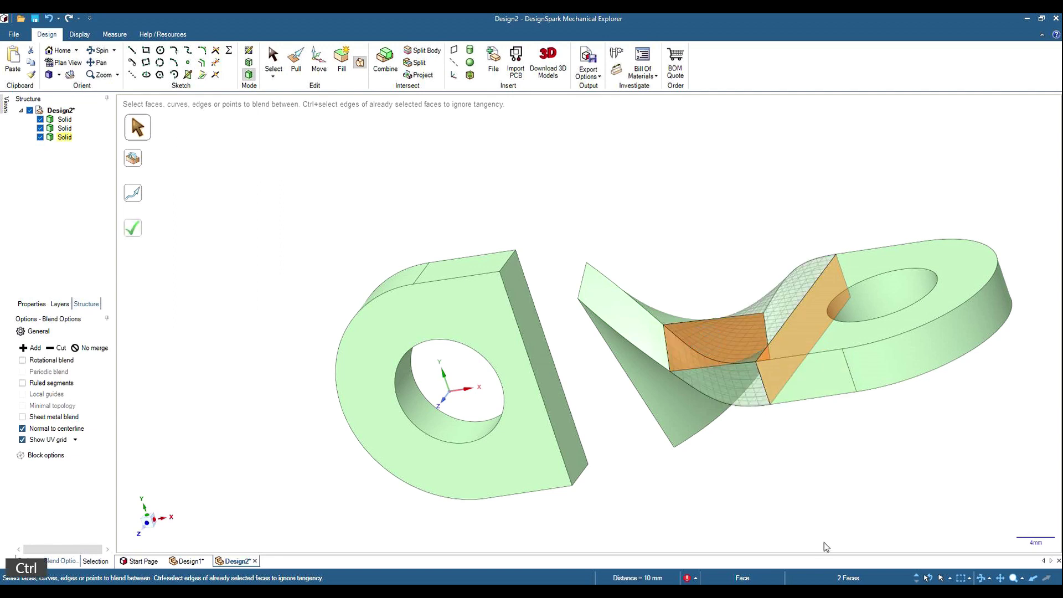
click(131, 228)
Blend the middle piece's other end face to the remaining eye, forming one solid link
middle_drag(662, 474, 759, 498)
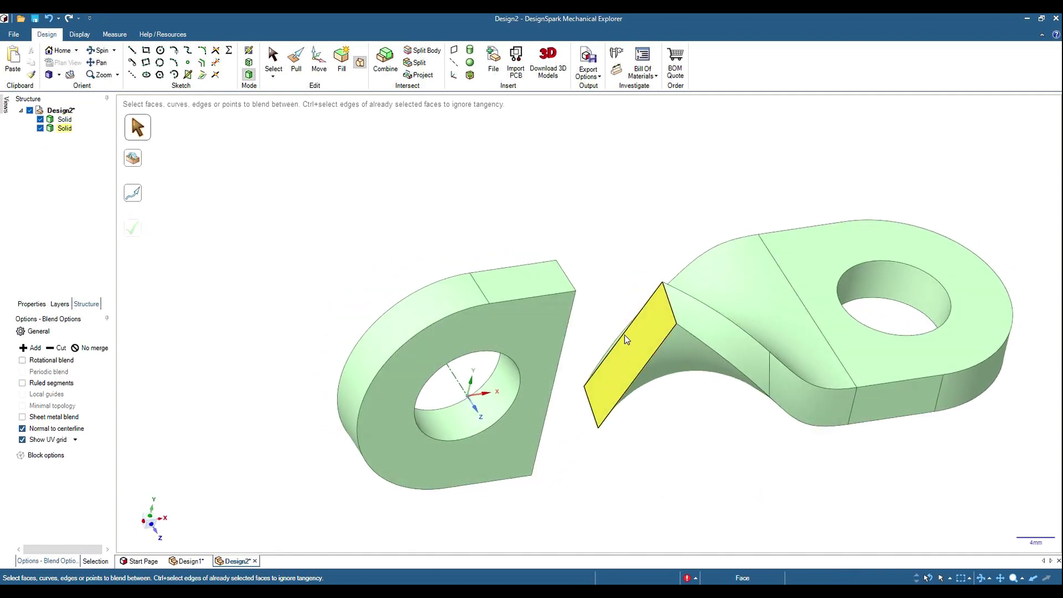
click(626, 353)
middle_drag(890, 503, 767, 508)
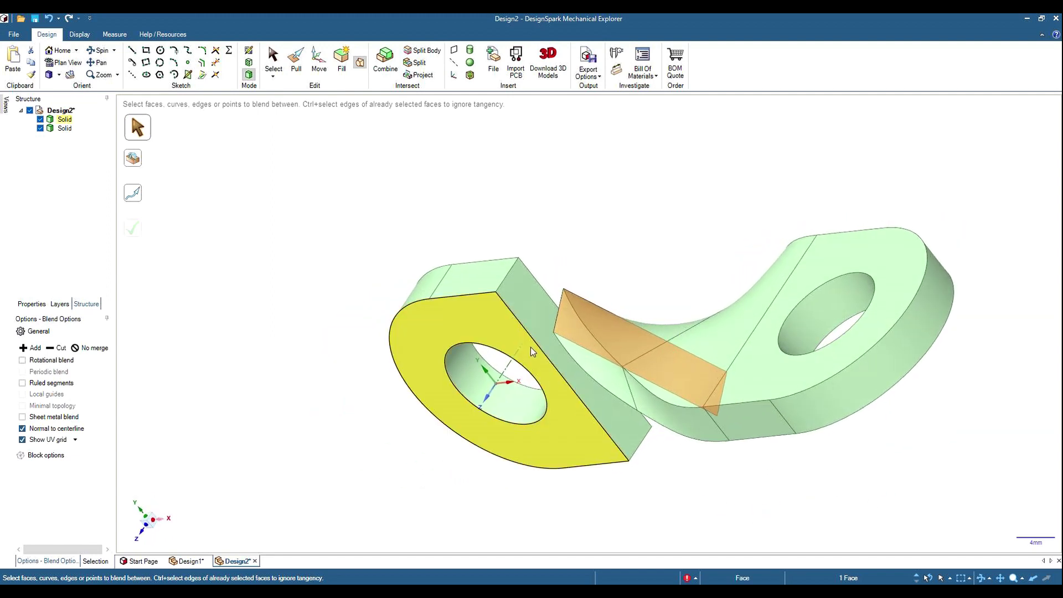
ctrl+click(537, 317)
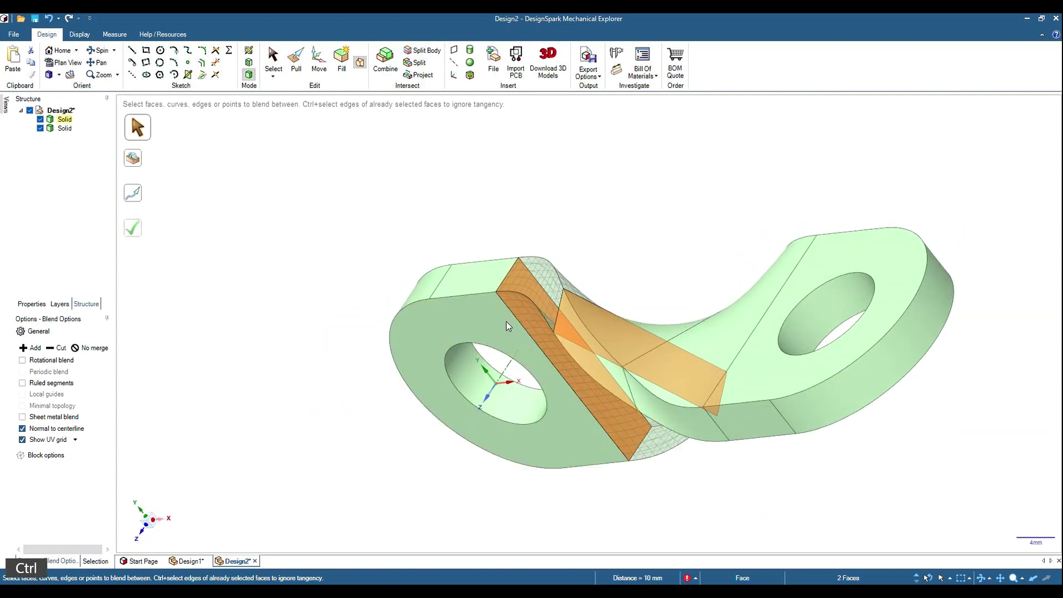
click(135, 231)
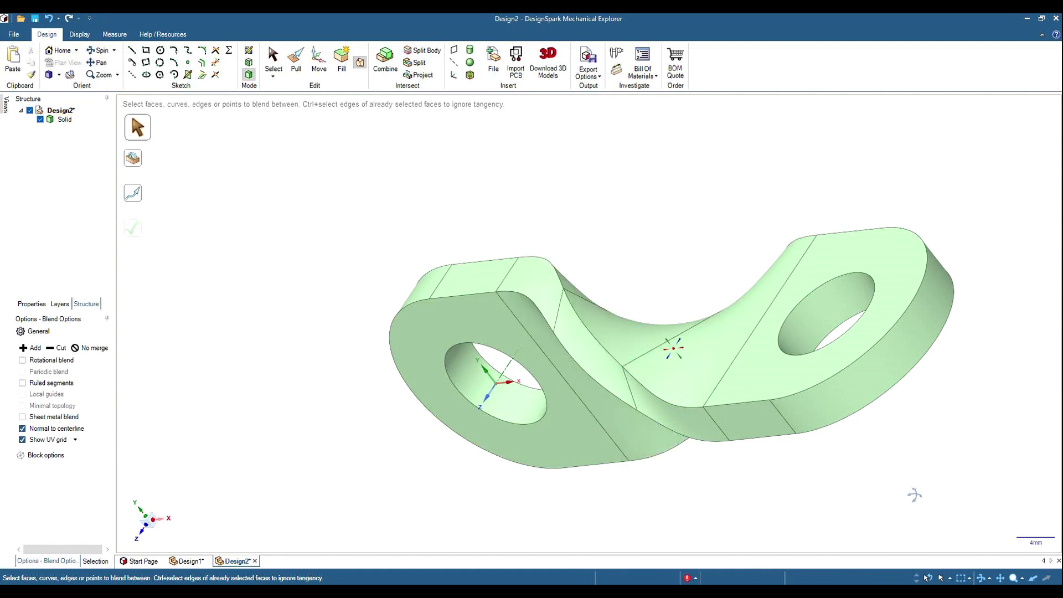
mouse_move(915, 495)
middle_down()
mouse_move(964, 402)
mouse_move(973, 363)
mouse_move(964, 354)
mouse_move(987, 428)
middle_up()
middle_drag(930, 508, 914, 452)
Round the link's top outline edge loop with a 0.5 mm fillet
scroll(1018, 412, down, 1)
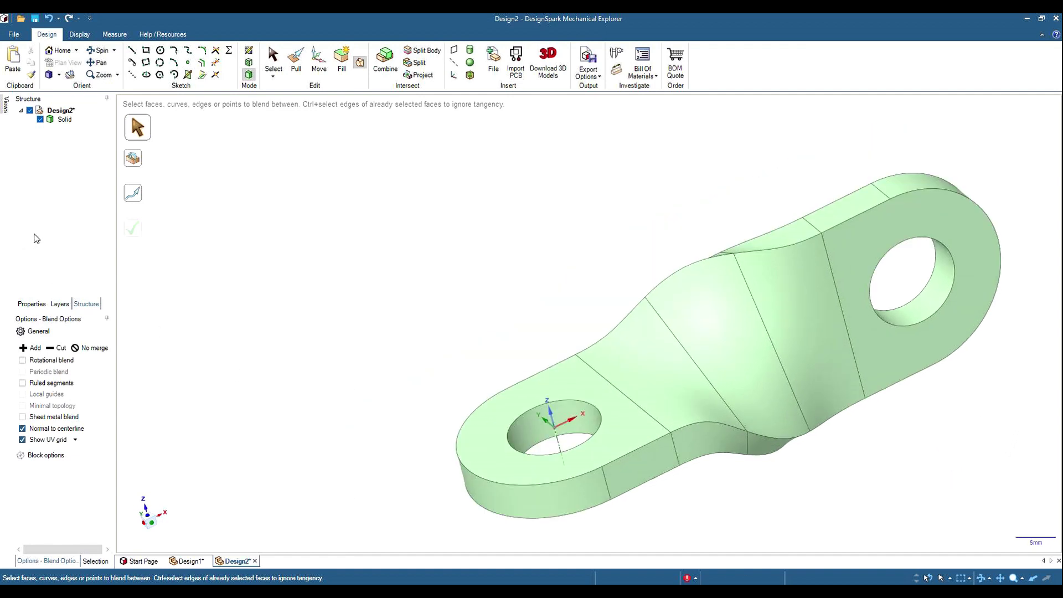
scroll(235, 224, down, 1)
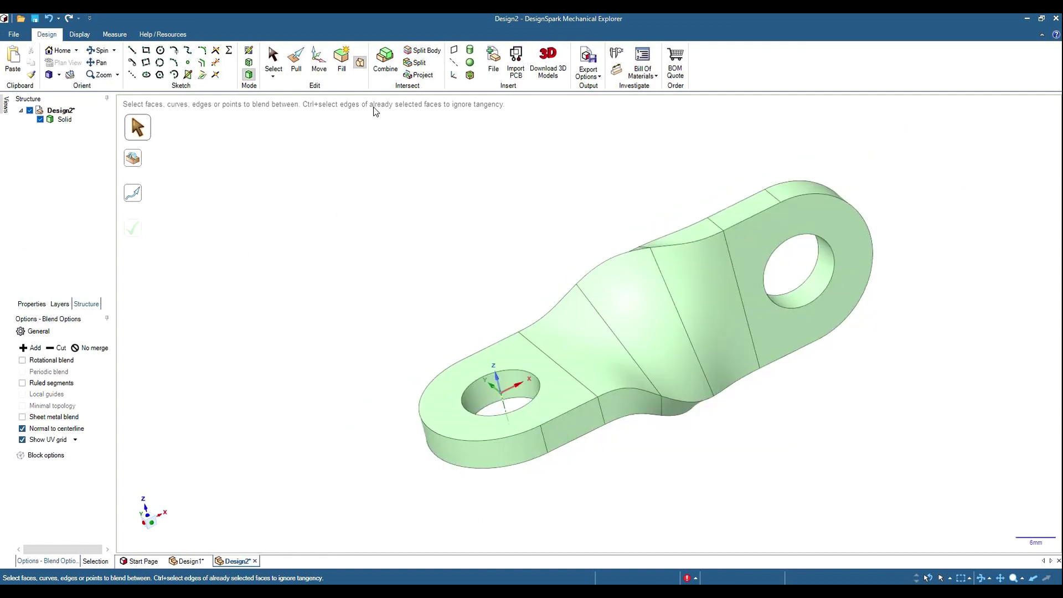
click(296, 58)
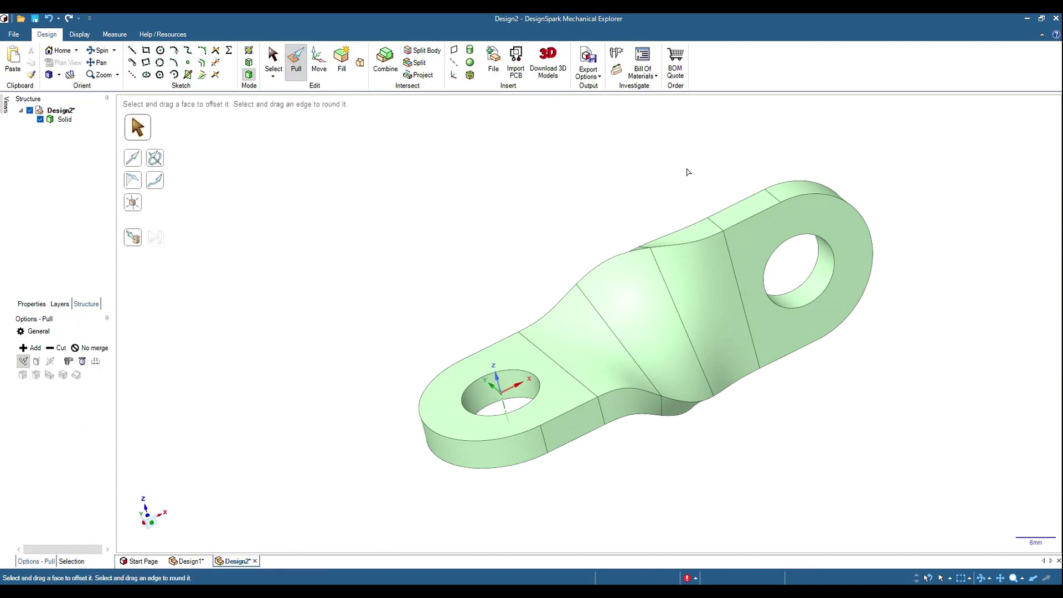
click(694, 235)
click(749, 220)
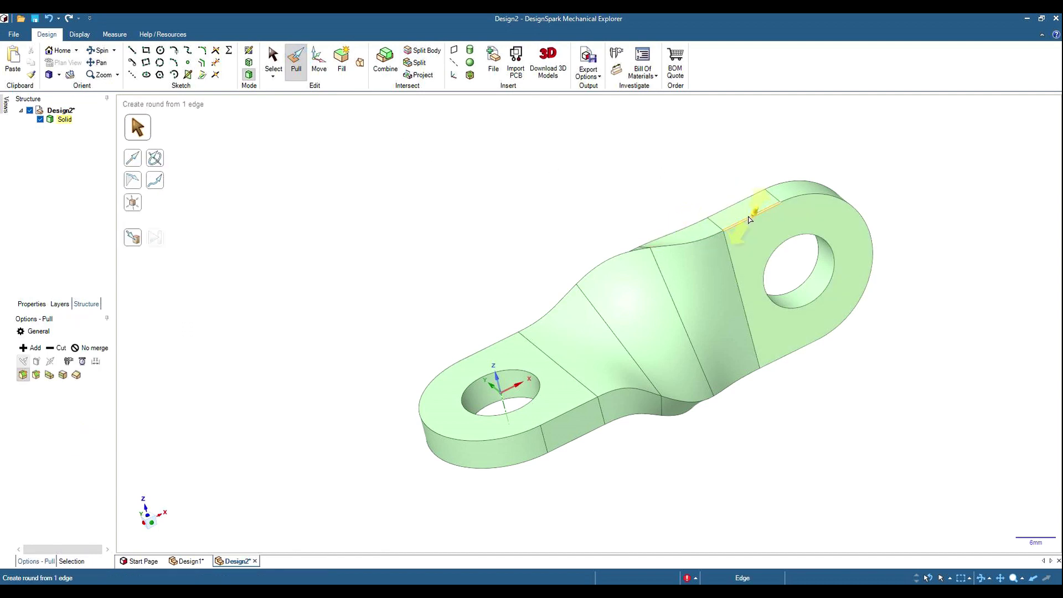
double_click(749, 220)
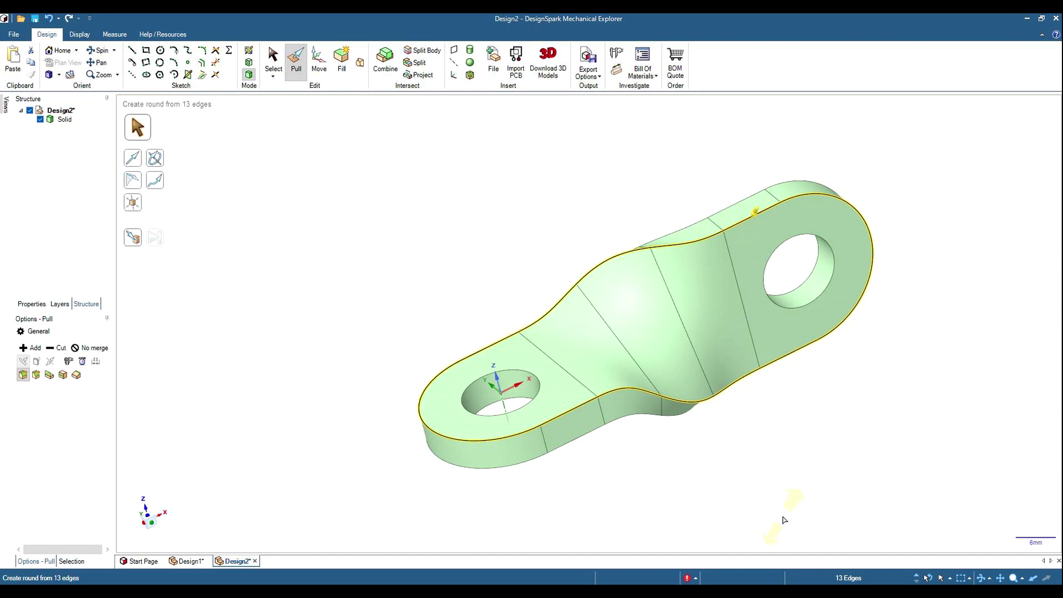
key(space)
key(BackSpace)
key(Return)
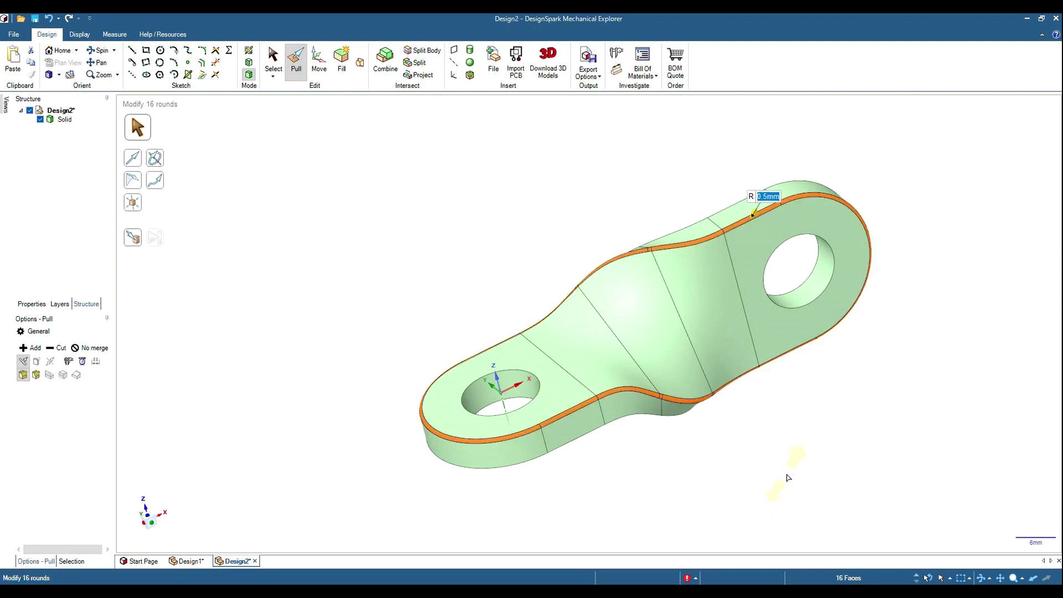
Apply the same 0.5 mm round to the bottom outline edge loop
middle_drag(788, 477, 683, 401)
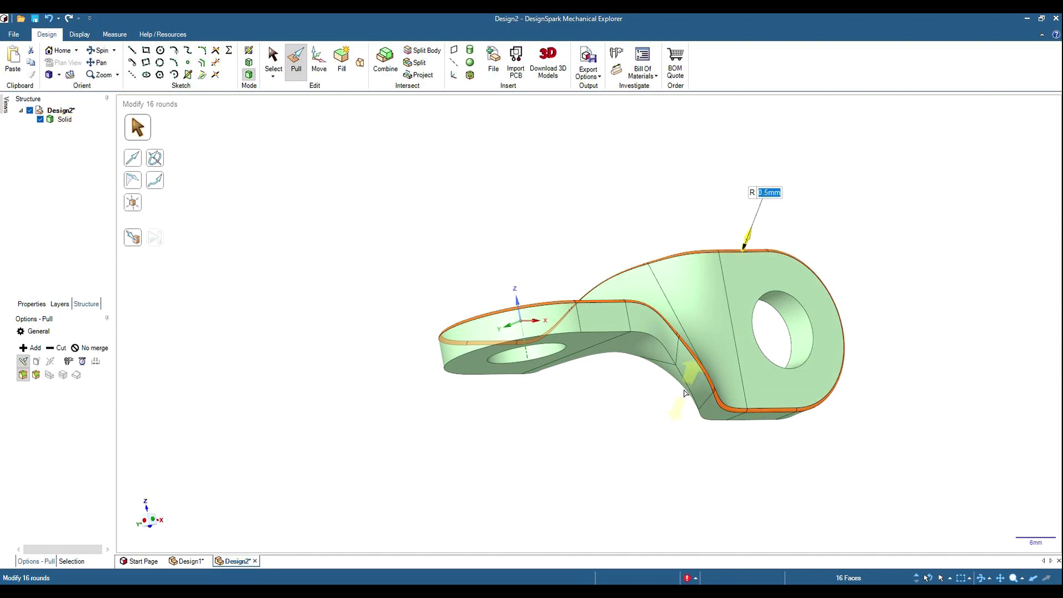
double_click(685, 389)
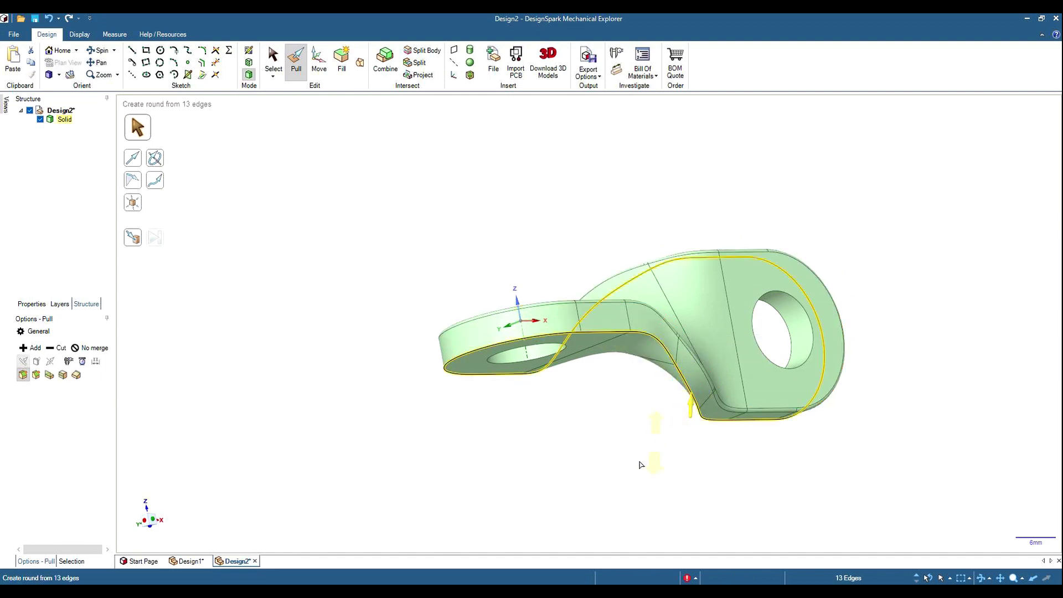
key(space)
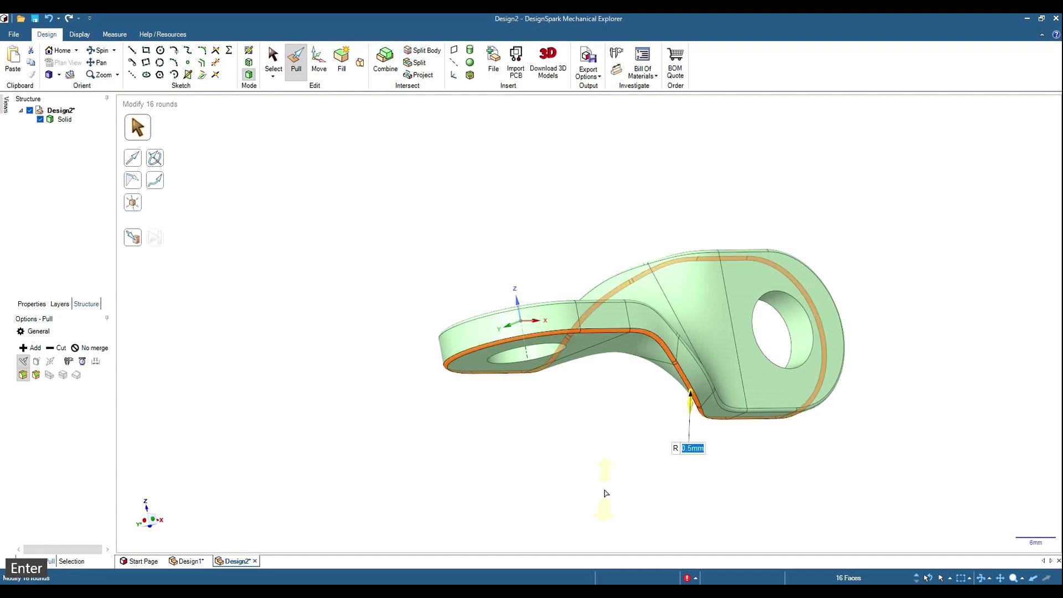
key(Escape)
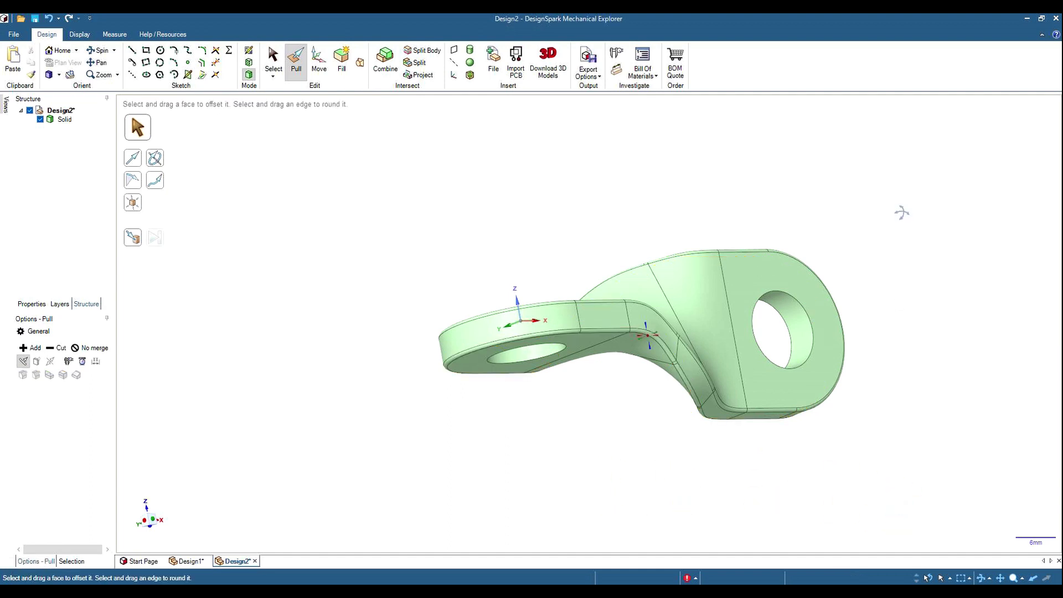
middle_drag(902, 212, 842, 233)
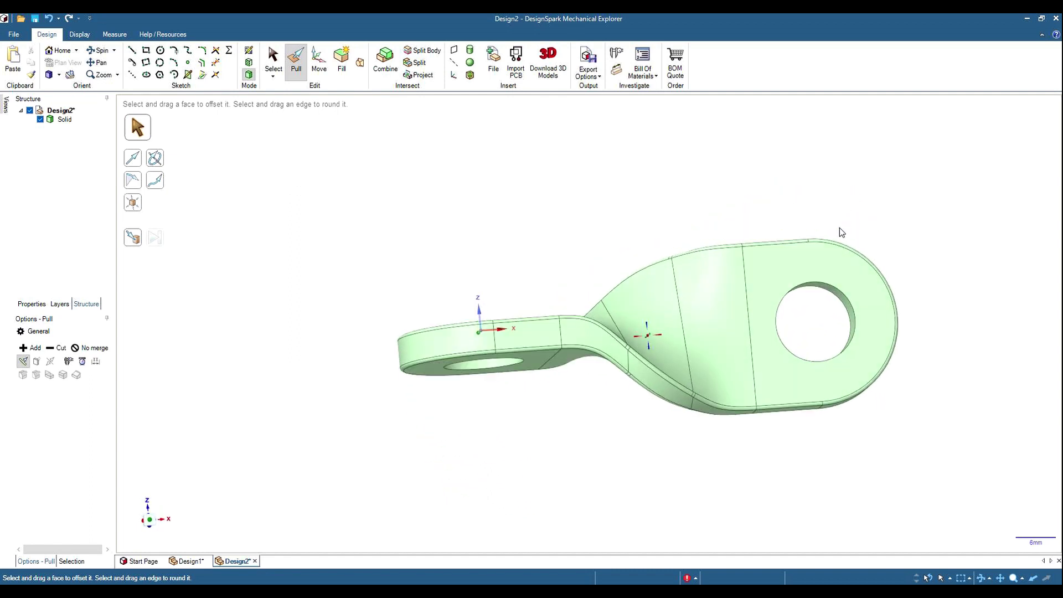
Chamfer the large and small eye-hole rims on the first face by 0.5 mm
click(844, 296)
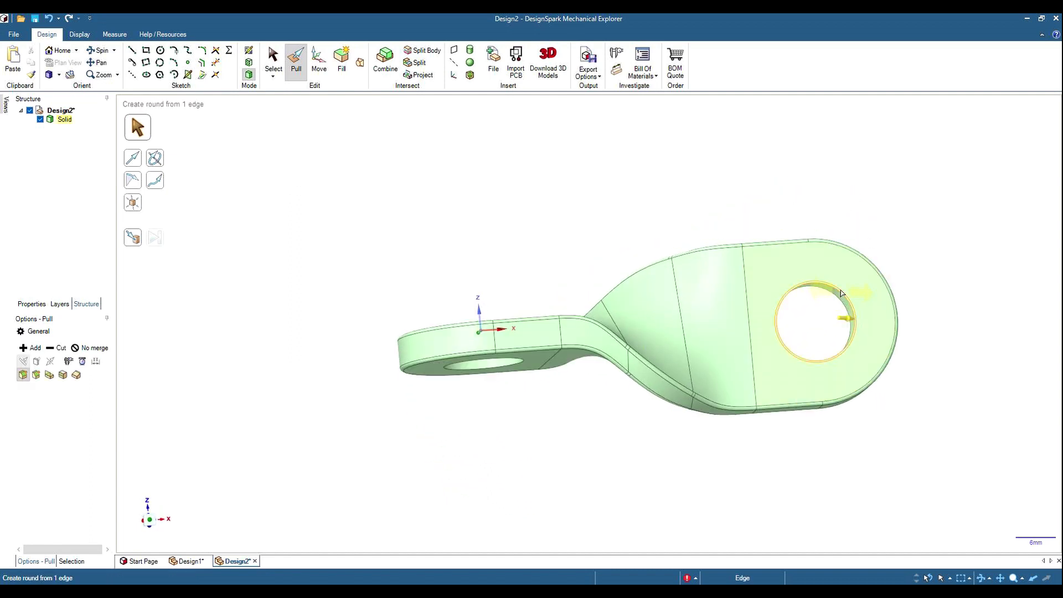
click(841, 293)
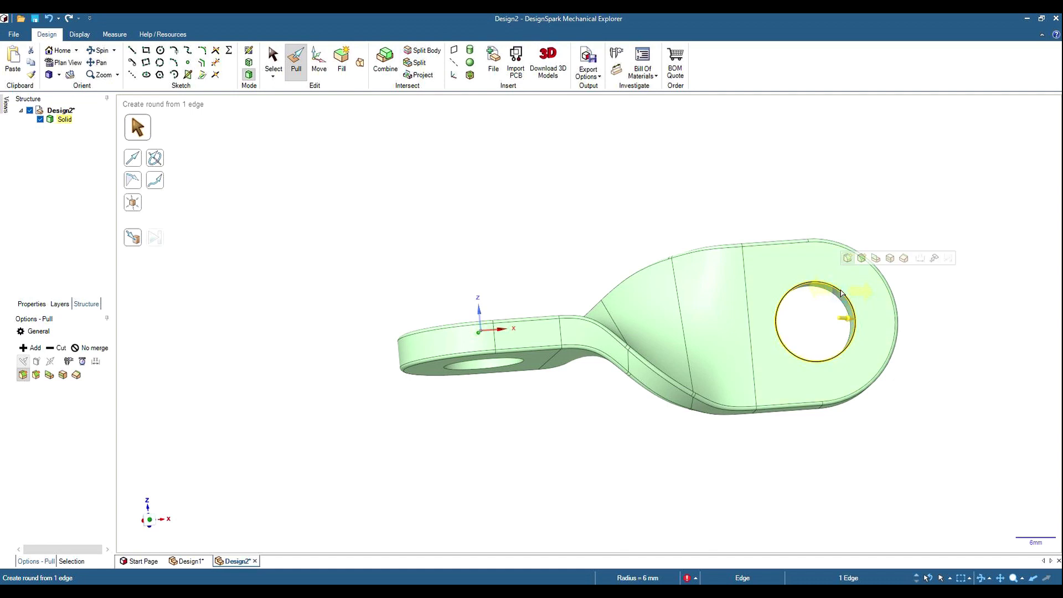
click(36, 375)
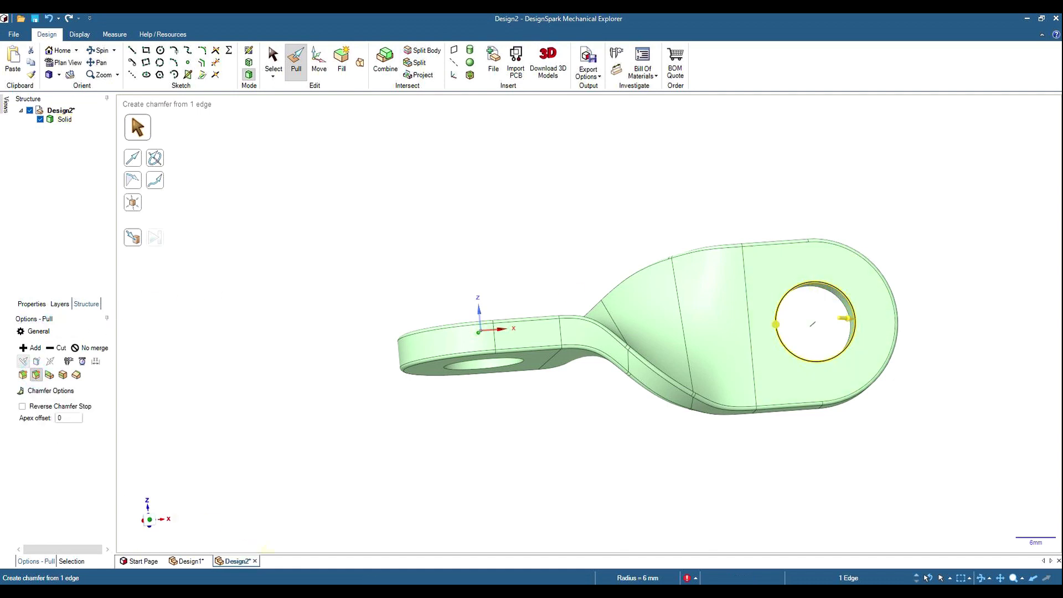
text(.5)
key(Return)
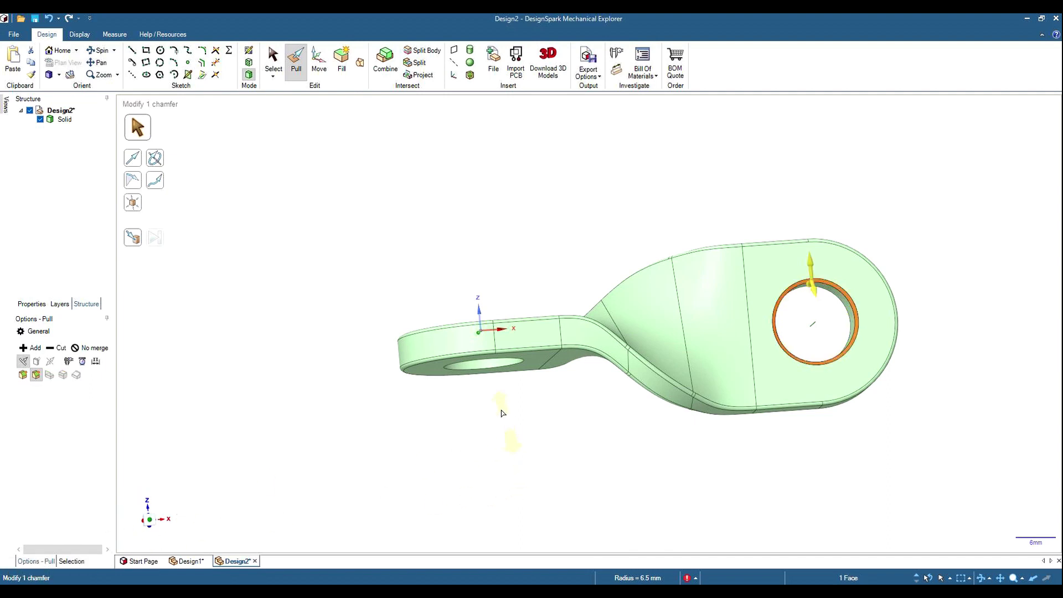
click(491, 369)
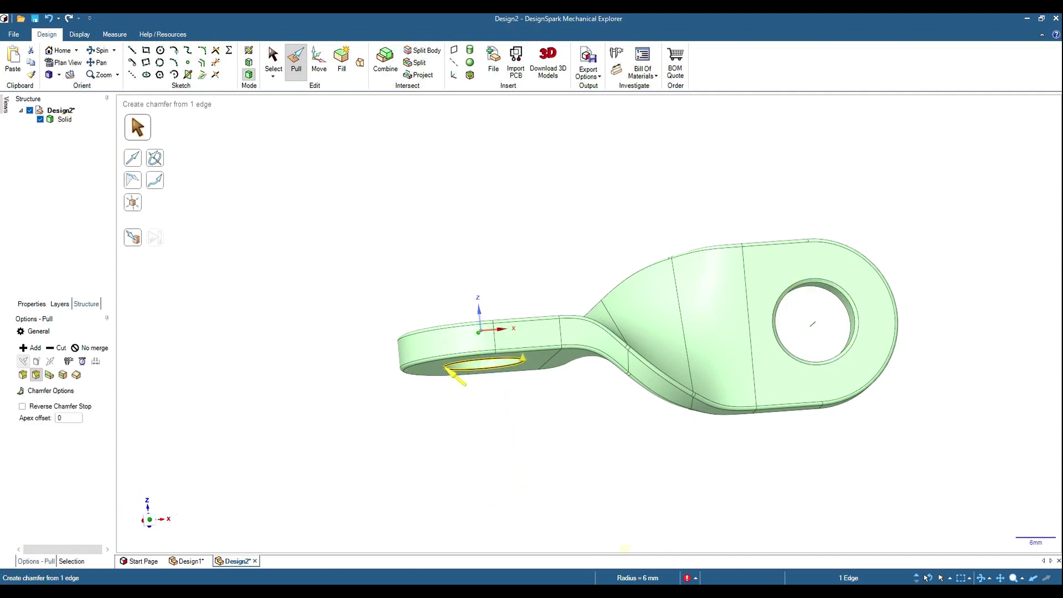
key(space)
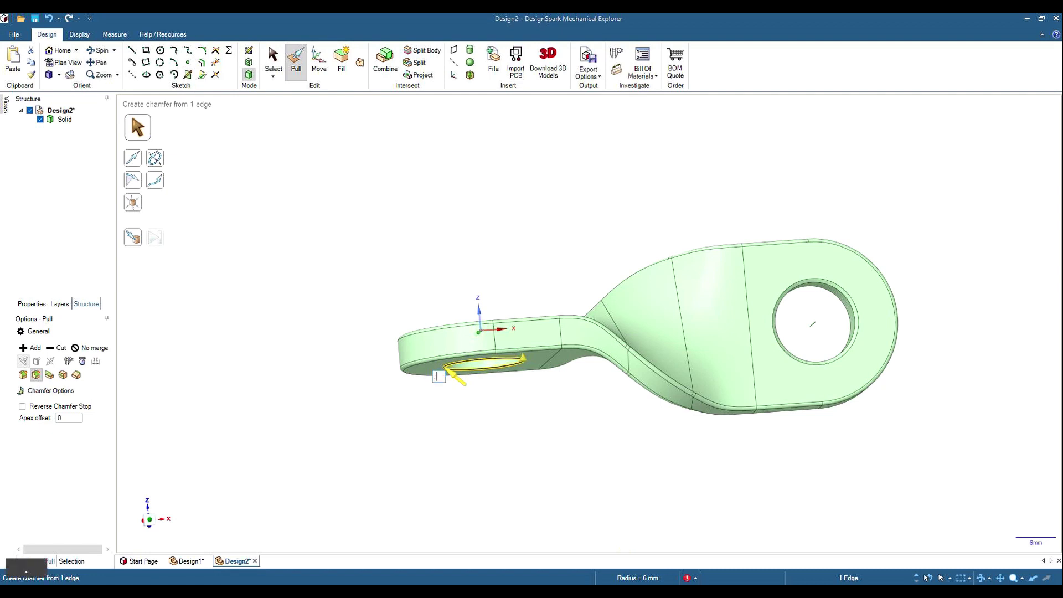
key(Return)
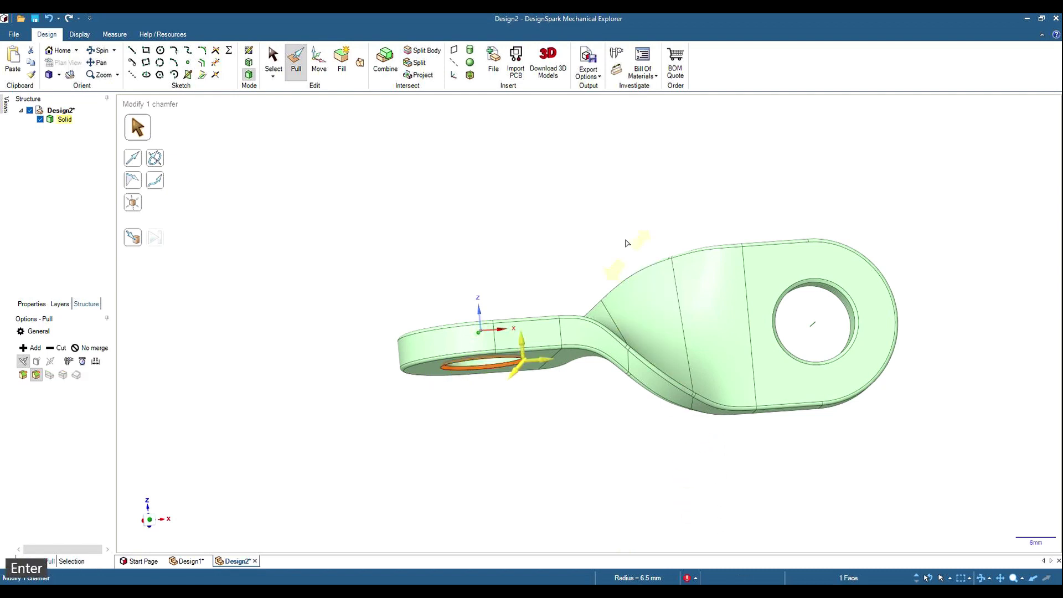
Chamfer both eye-hole rims on the opposite face by 0.5 mm
mouse_move(607, 217)
middle_down()
mouse_move(553, 275)
mouse_move(574, 427)
middle_up()
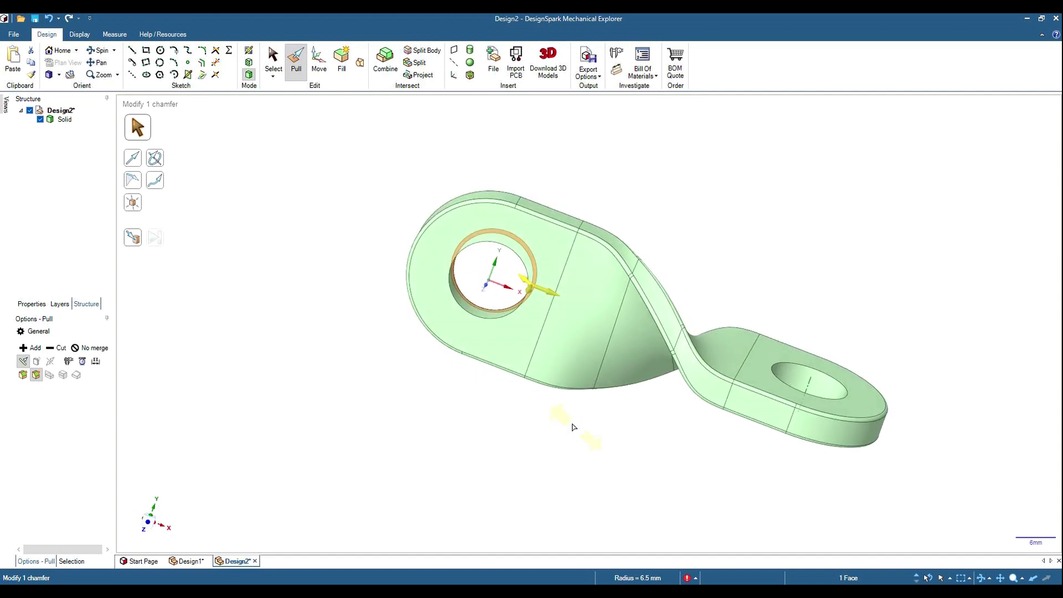
click(465, 315)
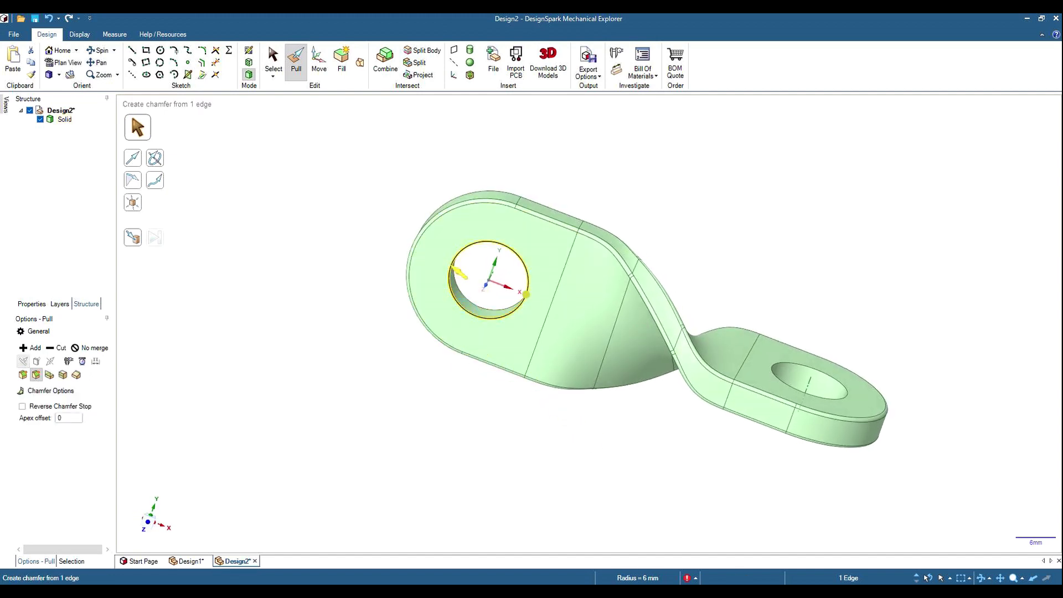
key(space)
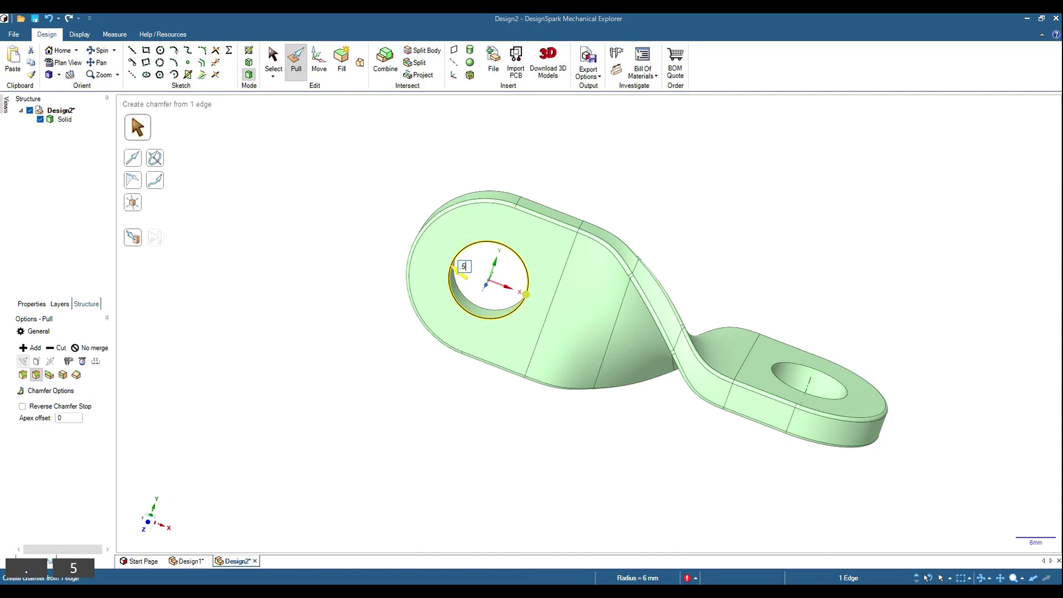
key(Return)
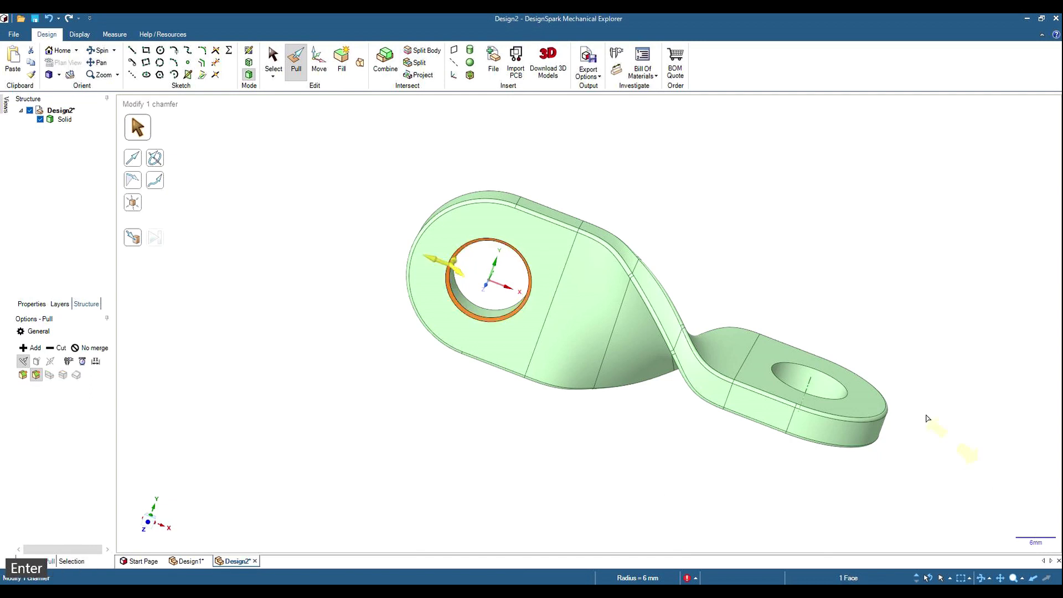
click(825, 376)
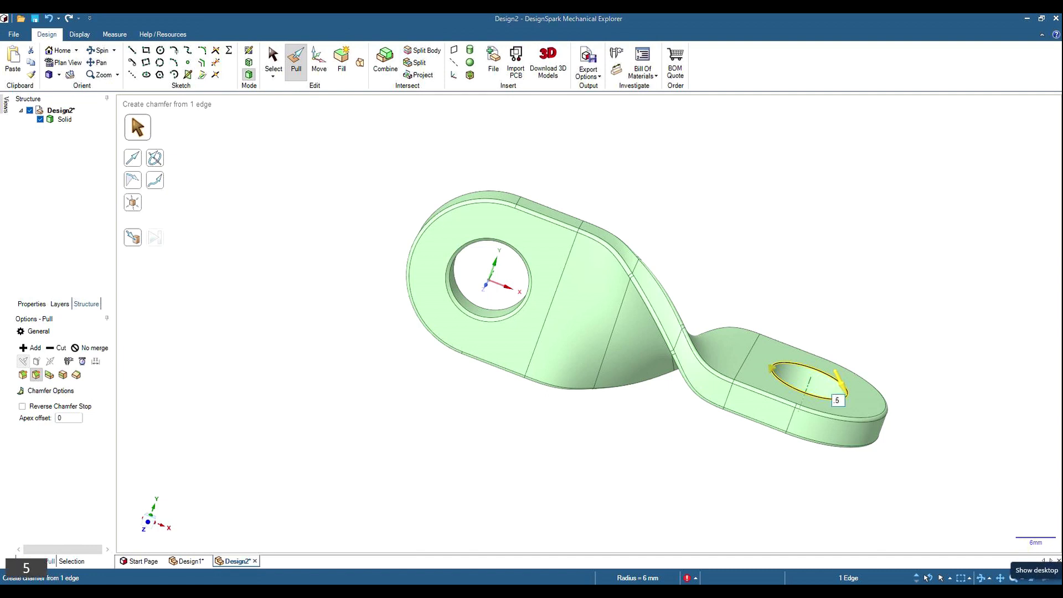
key(Return)
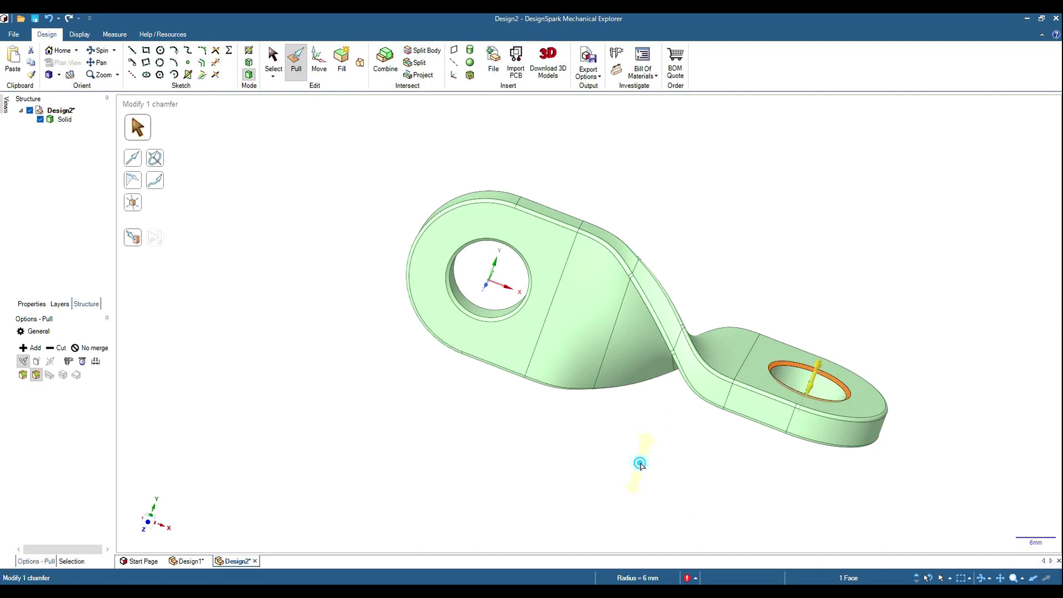
click(640, 464)
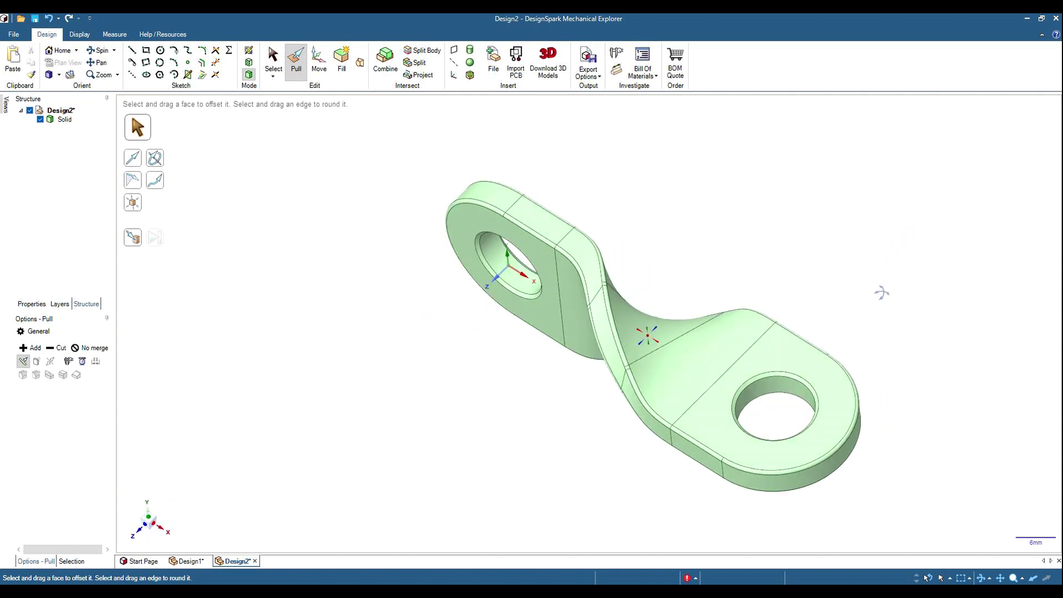